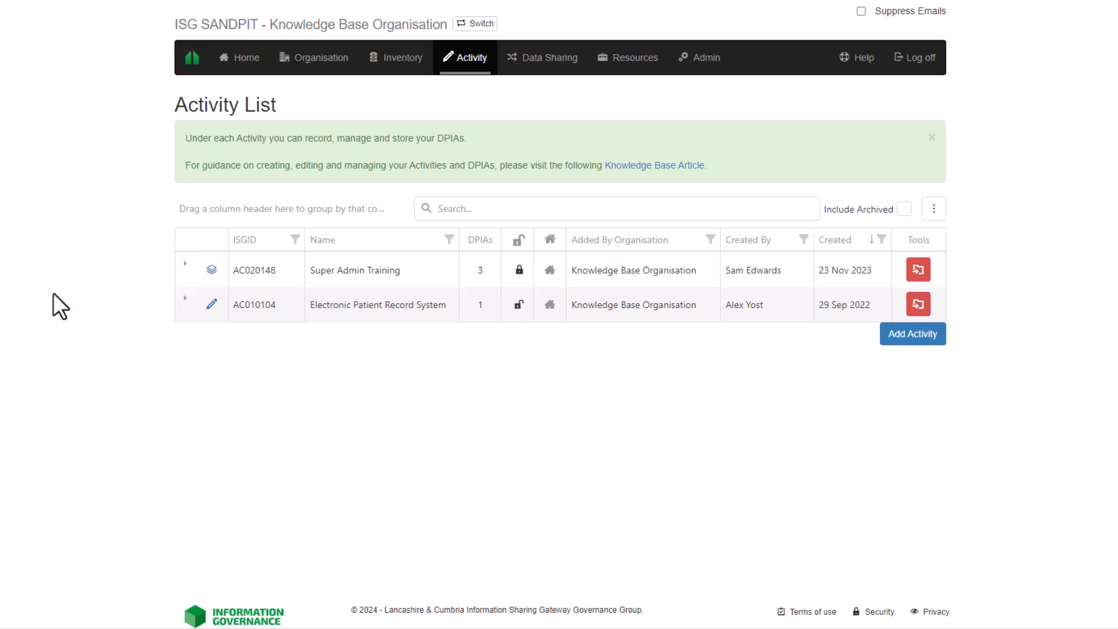
- View the DPIAs under the Electronic Patient Record System activity, and search the activity list for "patient" before clearing the search
click(185, 305)
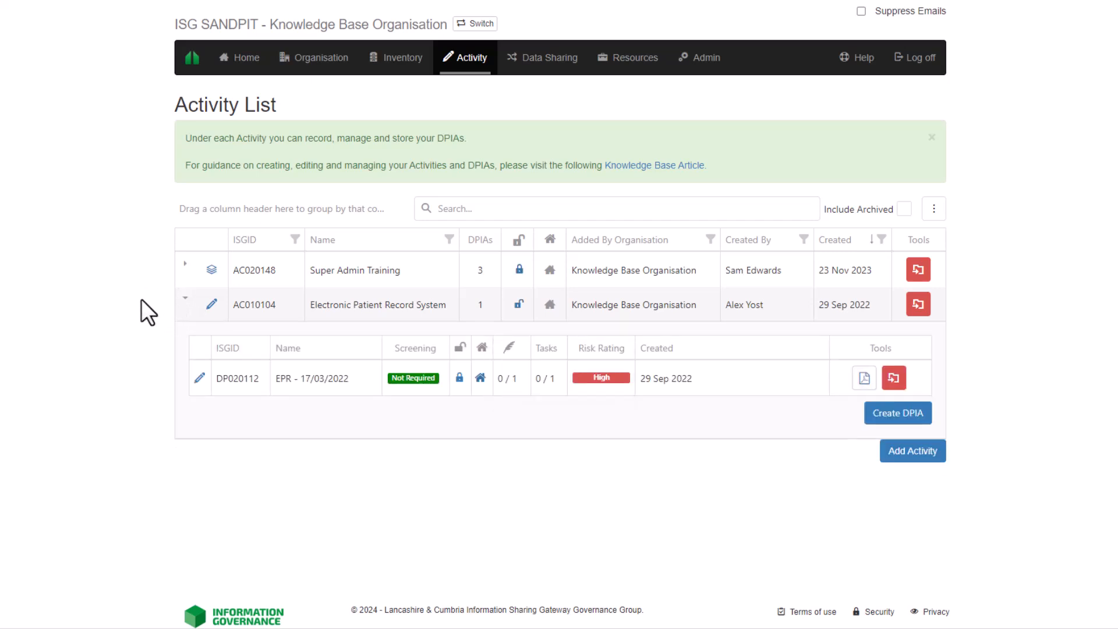
click(185, 303)
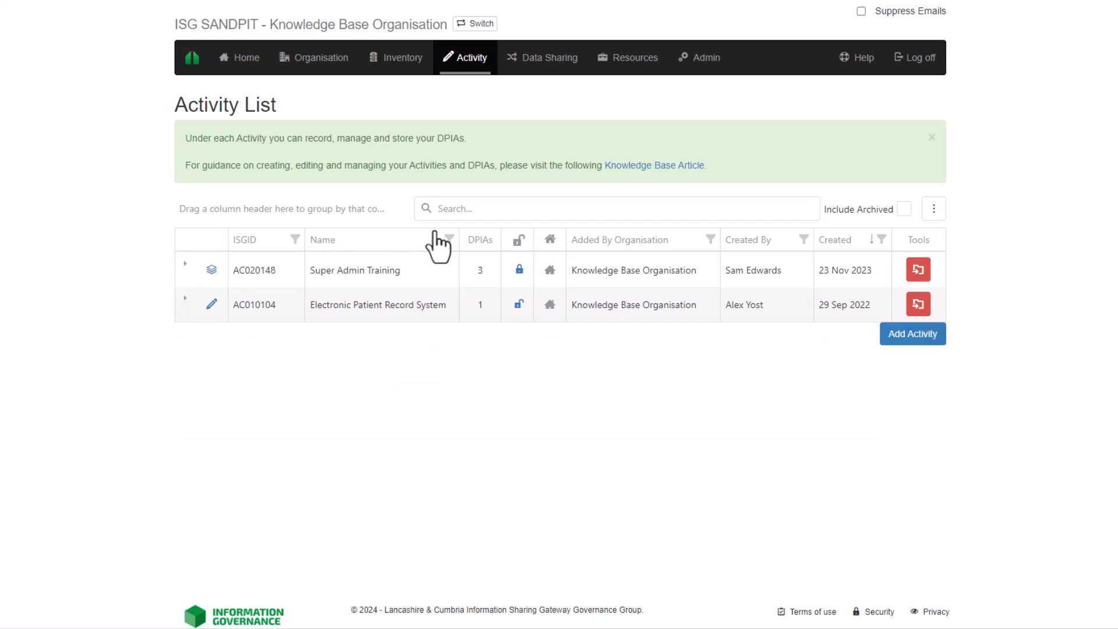
click(475, 210)
text(patient)
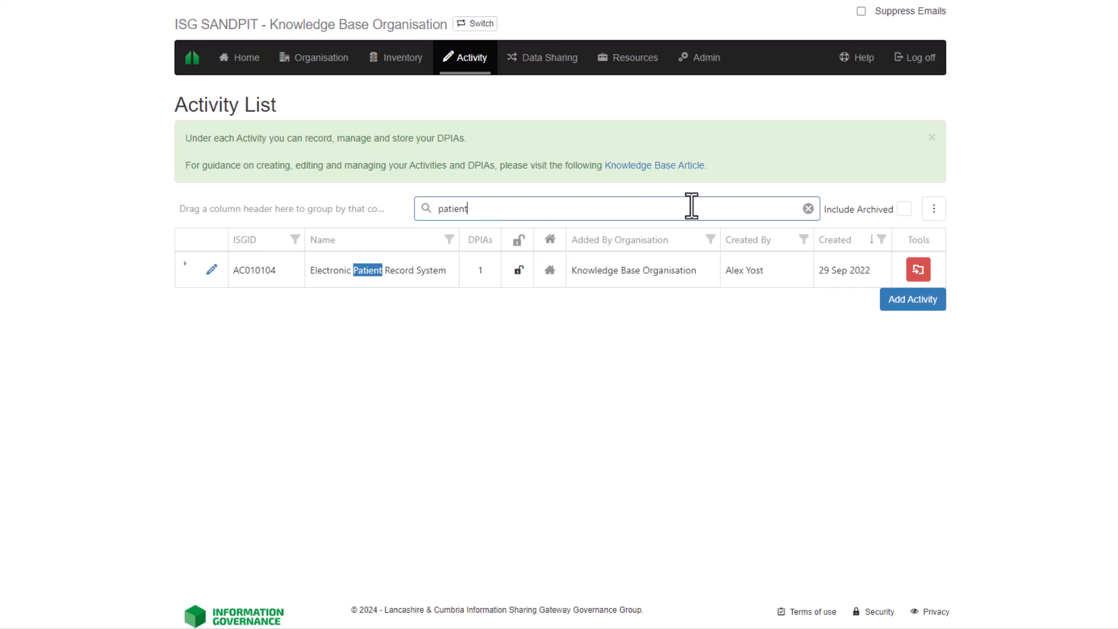
click(808, 208)
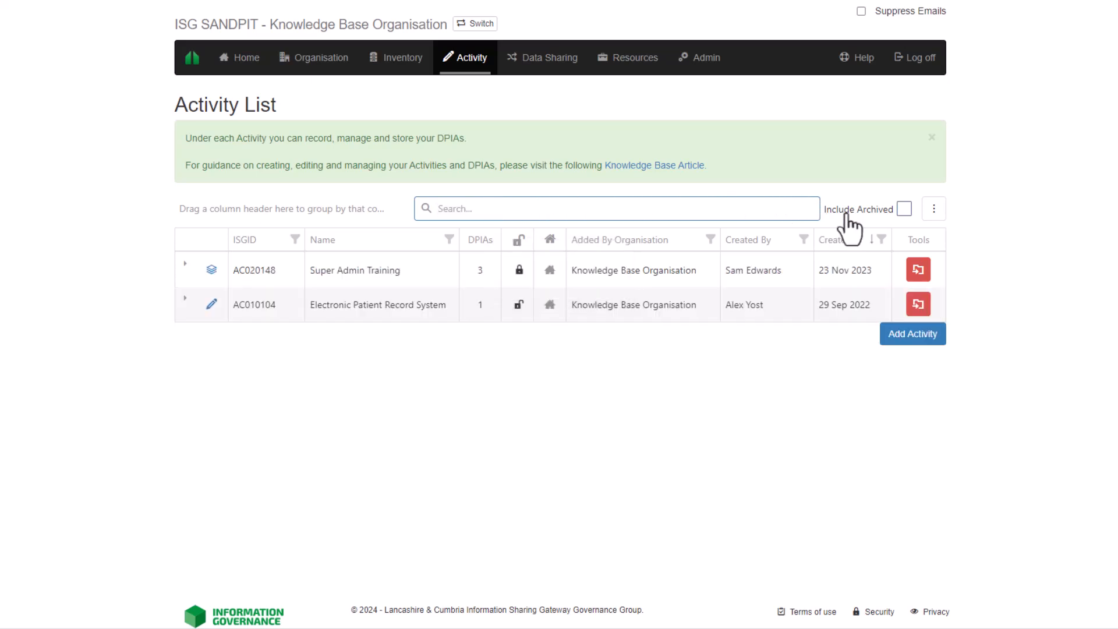
- Remove the Created By column from the activity list with the Column Chooser and restore it
click(934, 211)
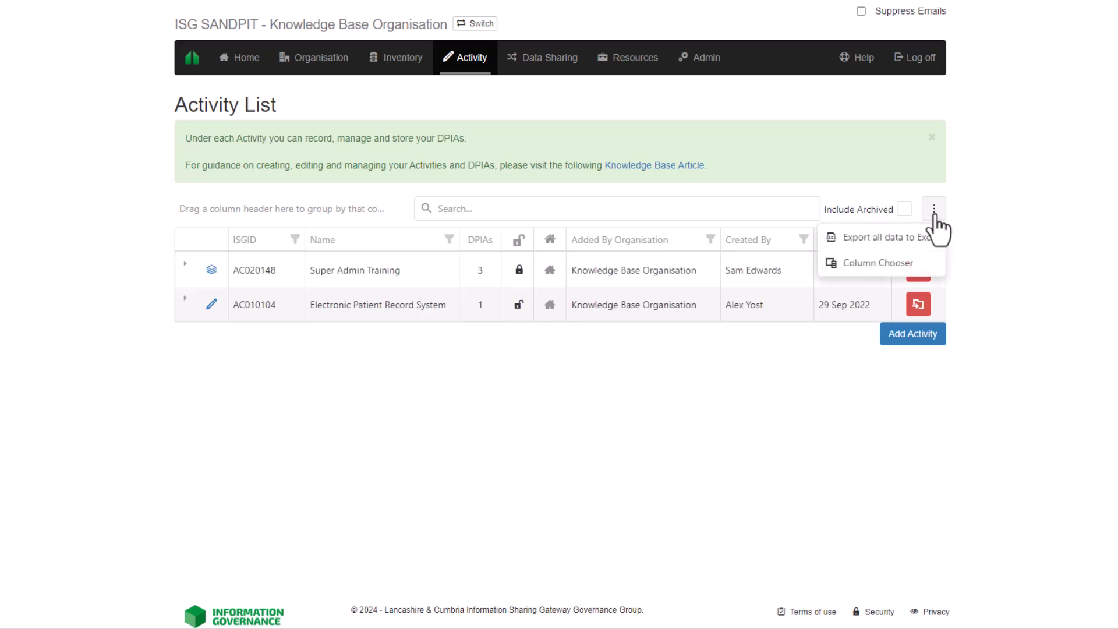
click(936, 278)
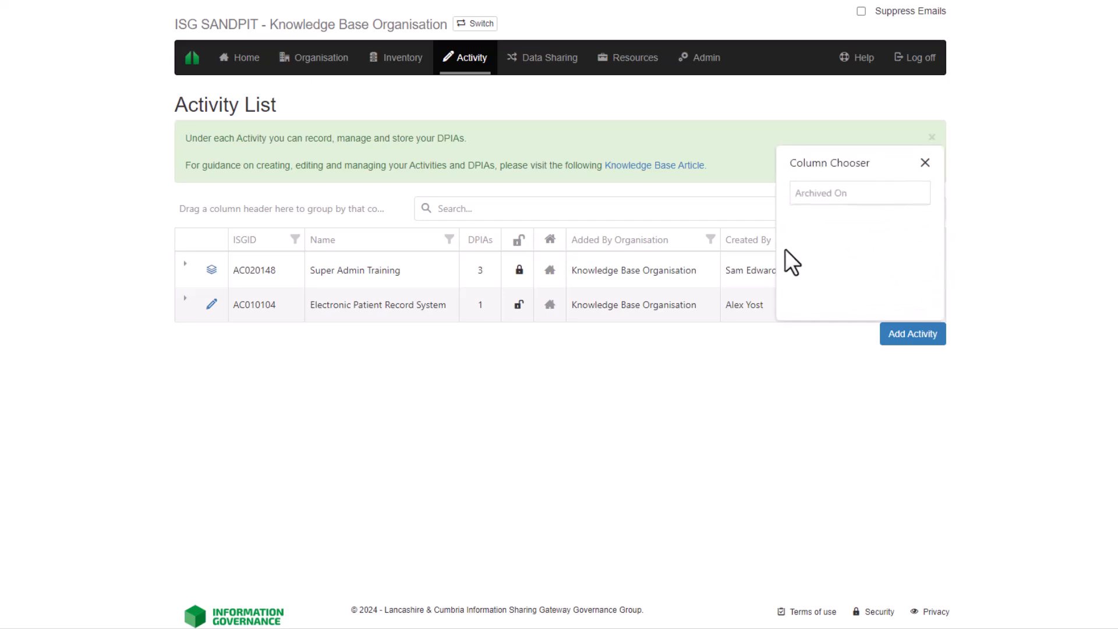
drag(756, 242, 831, 245)
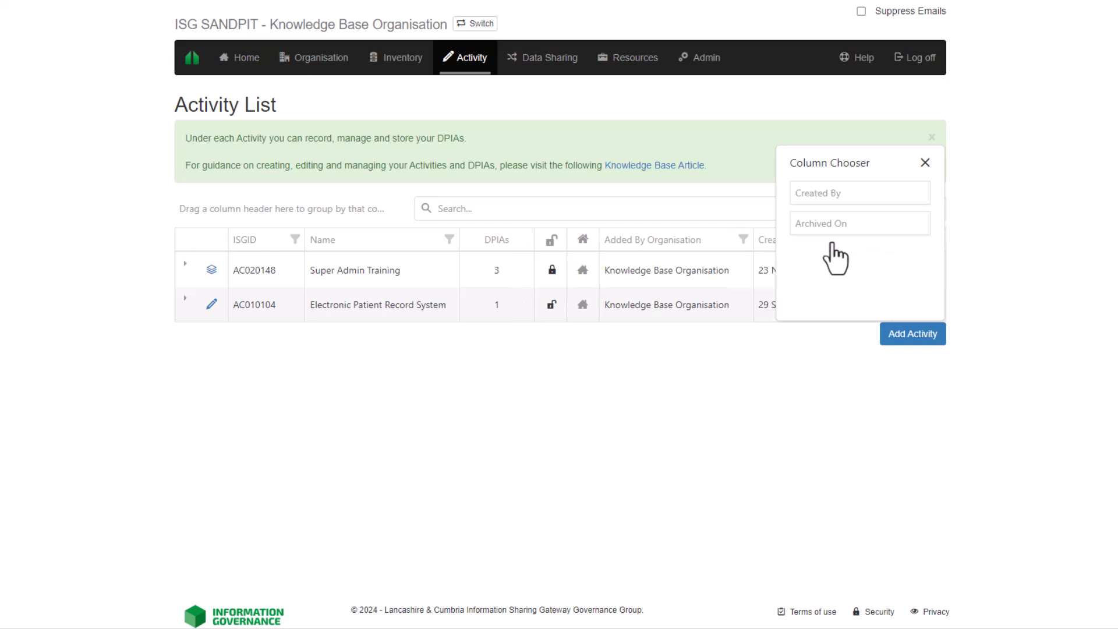
drag(831, 199, 737, 260)
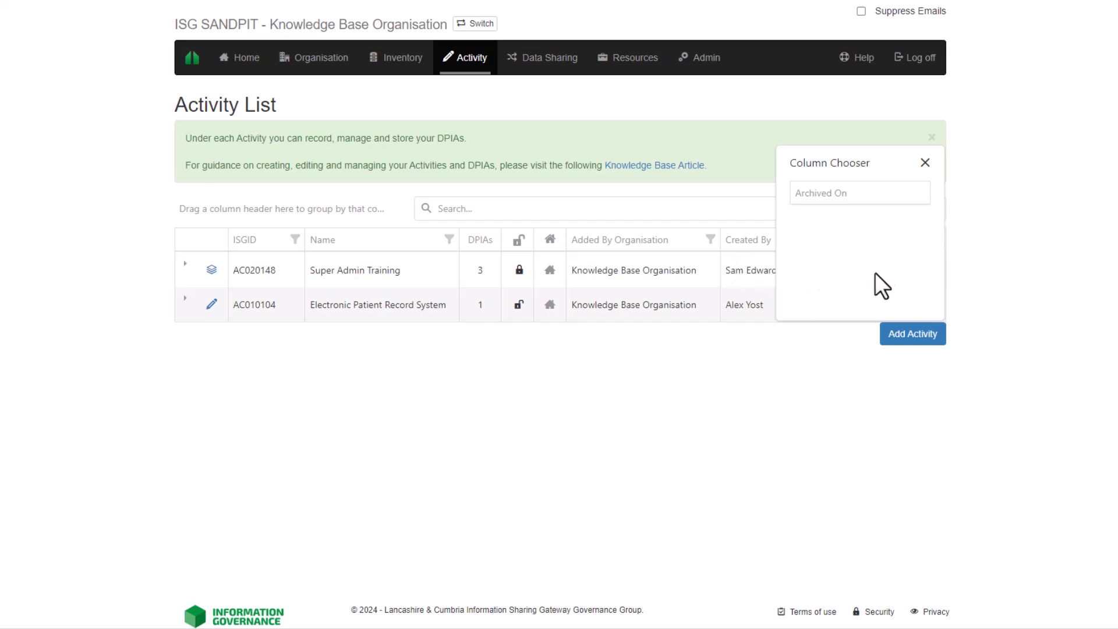
click(925, 163)
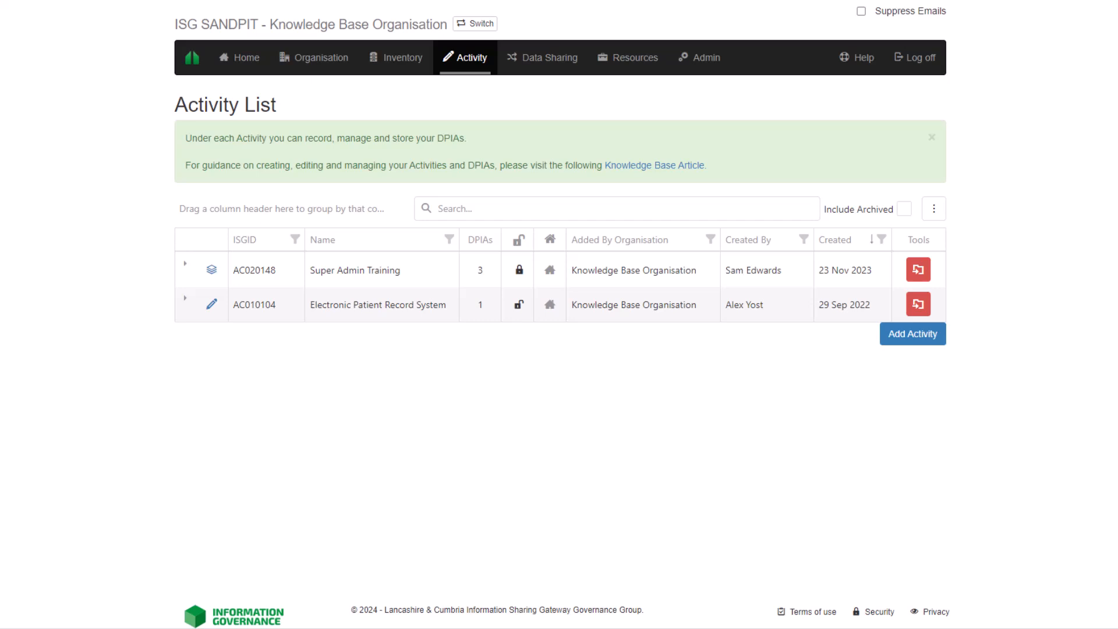
- Review the Electronic Patient Record System activity's DPIAs and temporarily include archived activities in the list
click(184, 299)
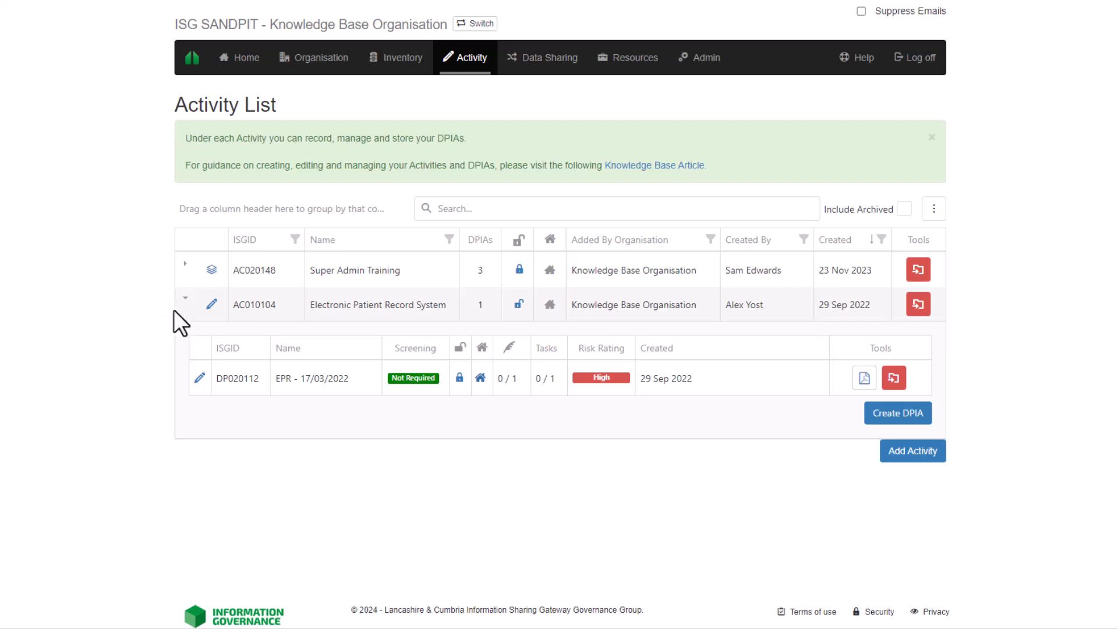
click(185, 298)
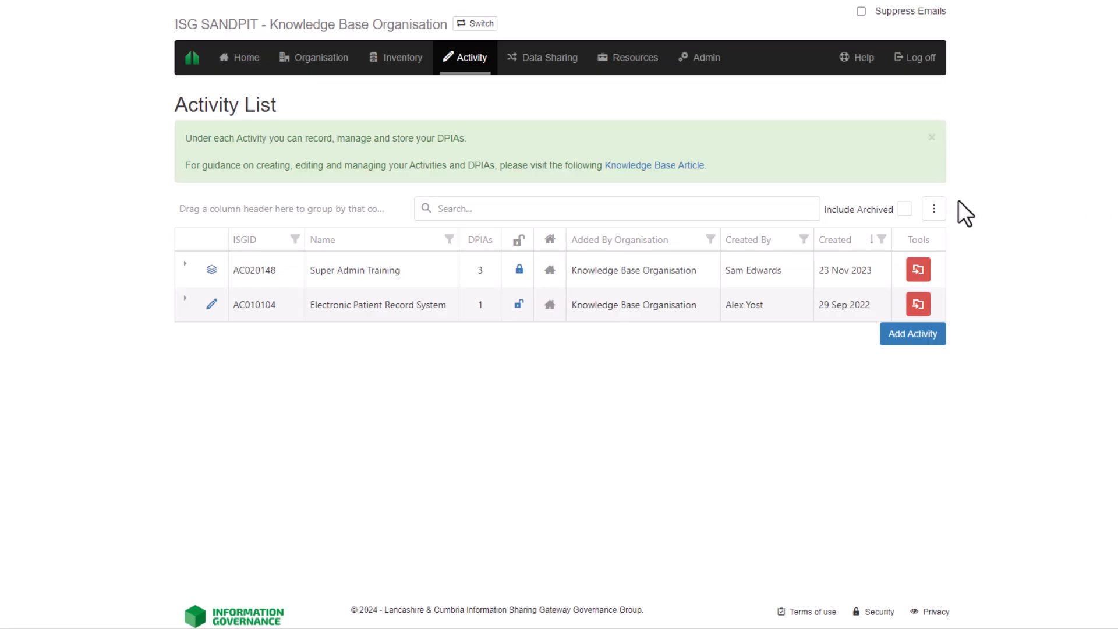
click(905, 209)
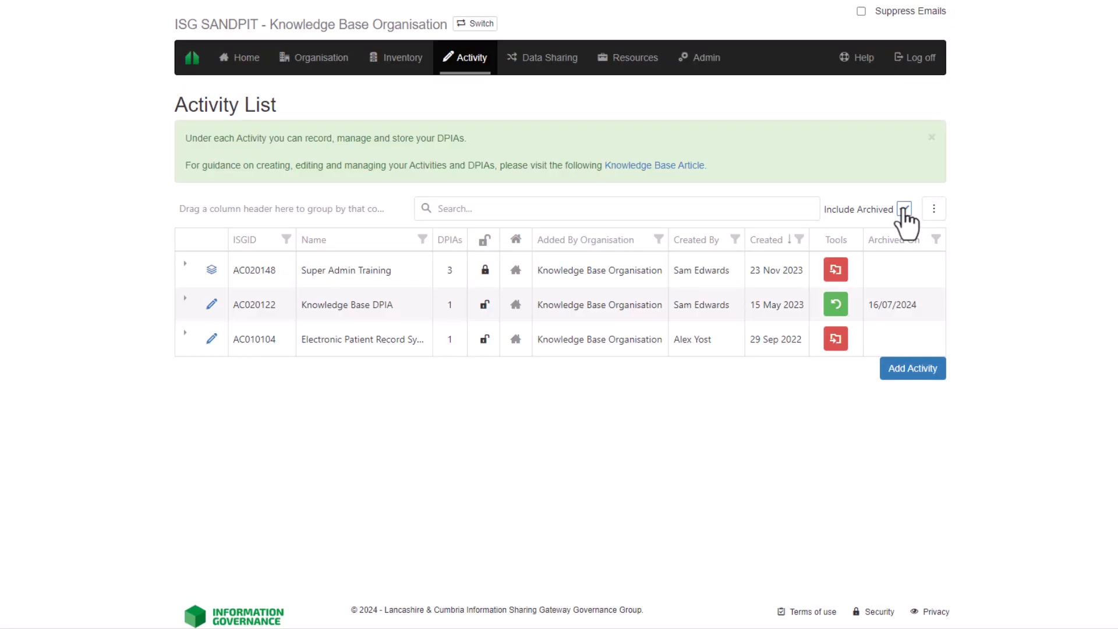
click(905, 209)
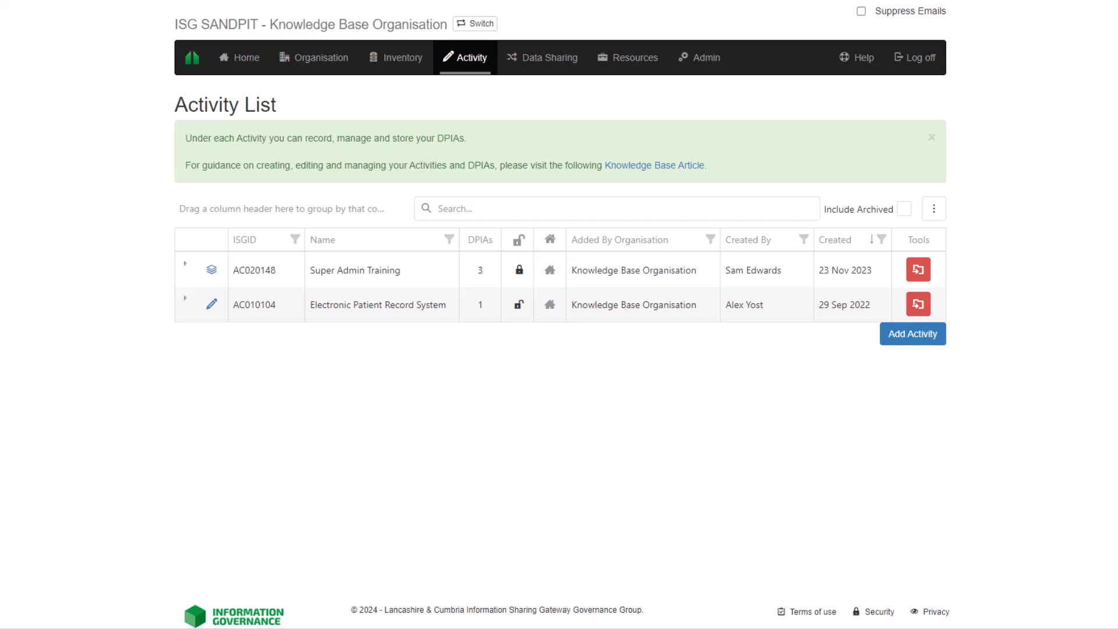
- Add and save an activity named "Knowledge Base Videos", linked to the Electronic Patient Record asset
click(913, 337)
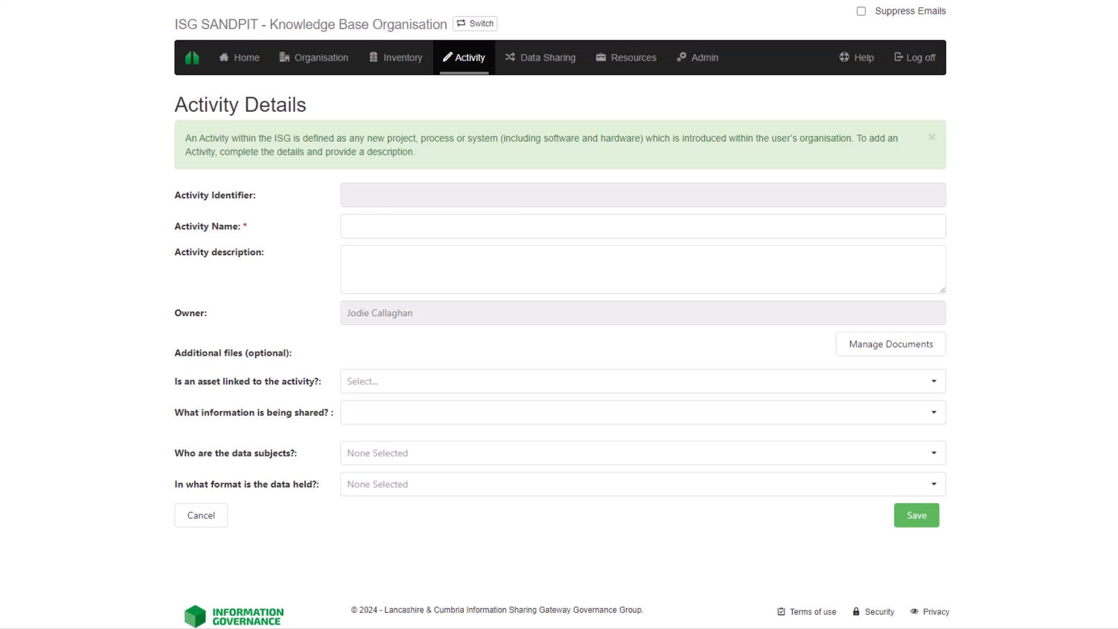
click(919, 224)
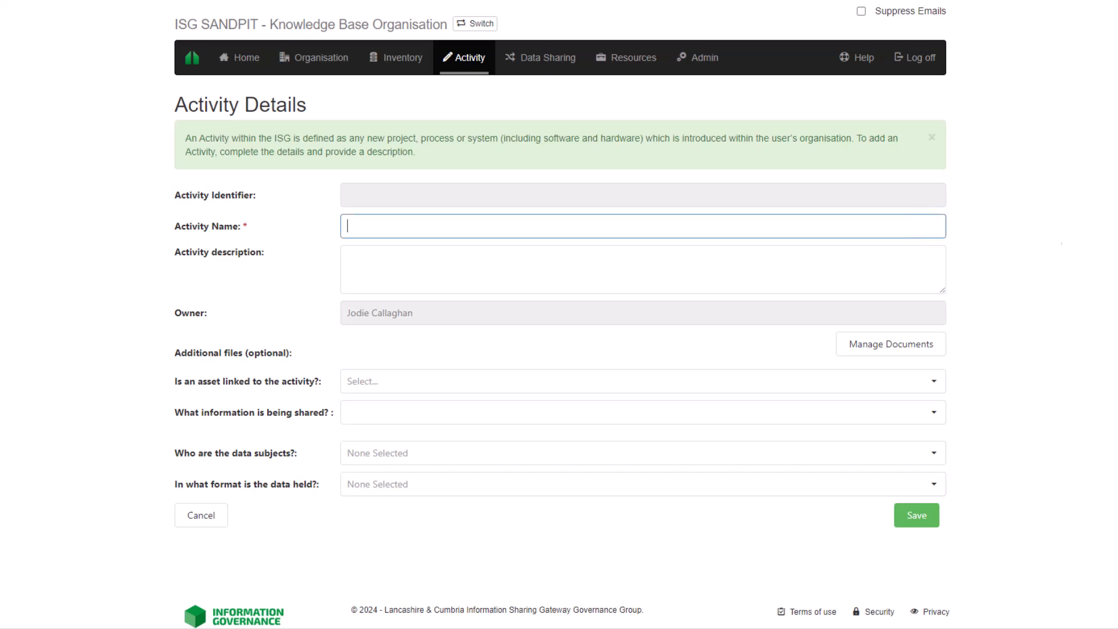
text(Knowledge Base Videos)
click(933, 381)
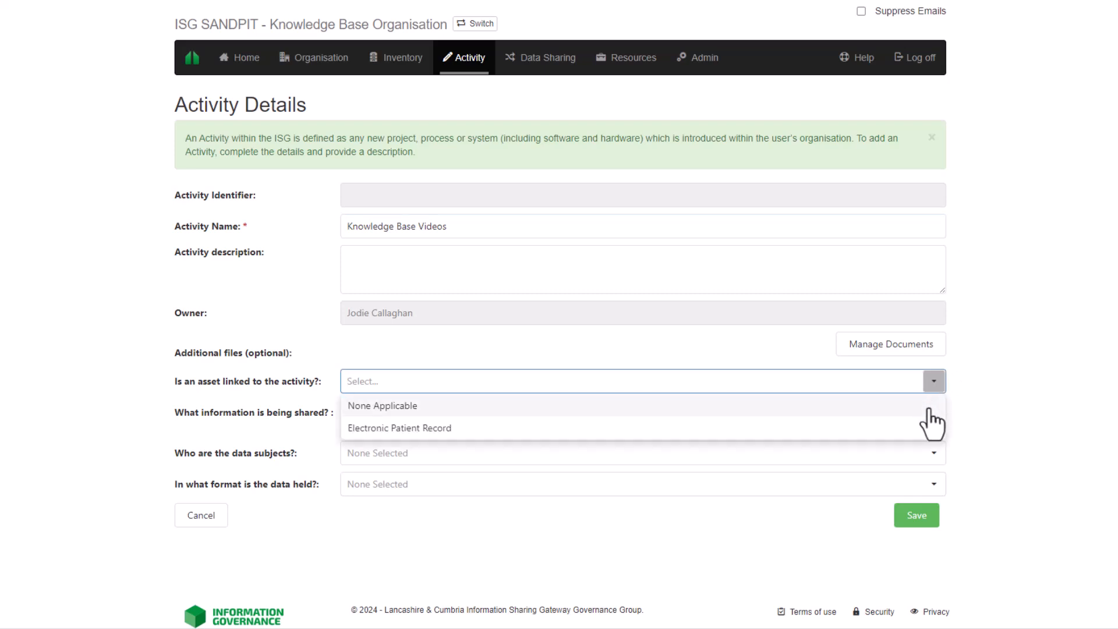
click(929, 428)
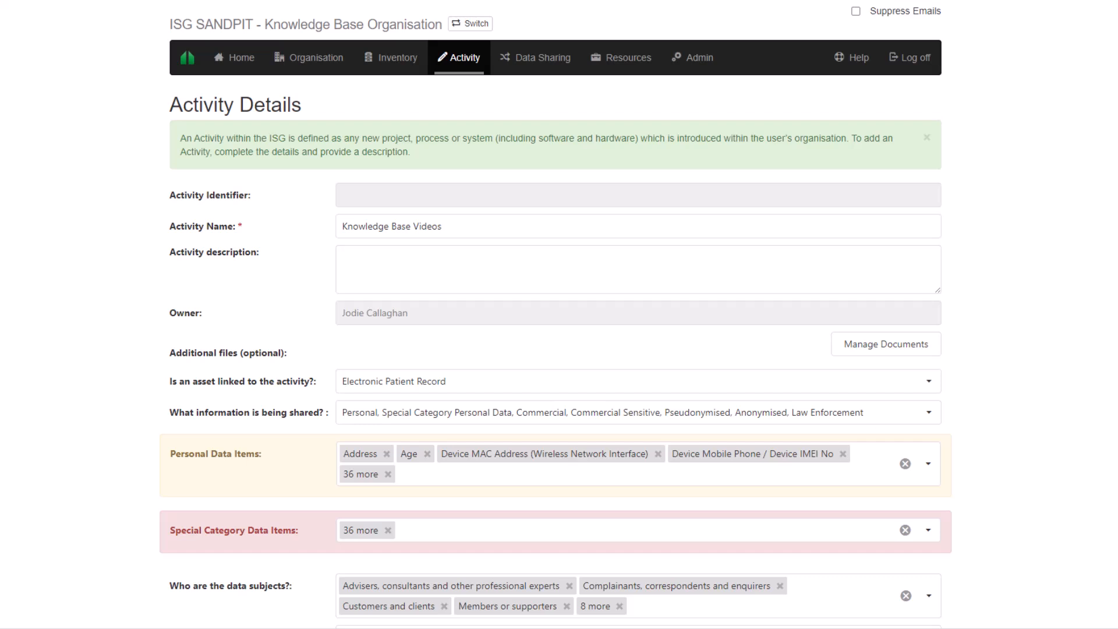
scroll(556, 315, down, 2)
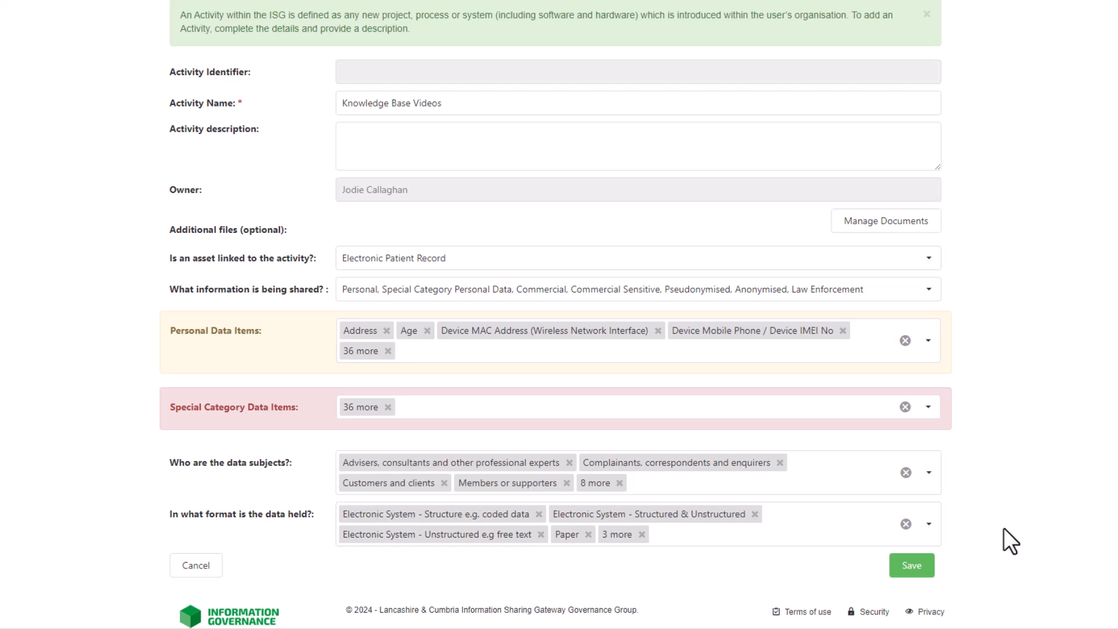
click(910, 567)
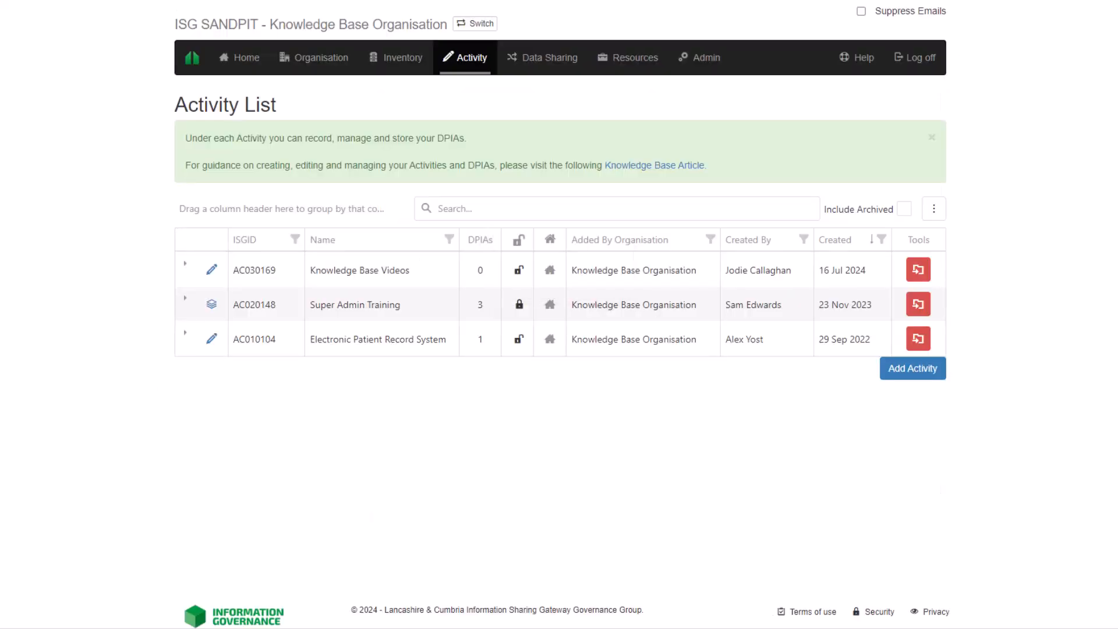
- Create a DPIA named "Video DPIA" under the Knowledge Base Videos activity
click(184, 265)
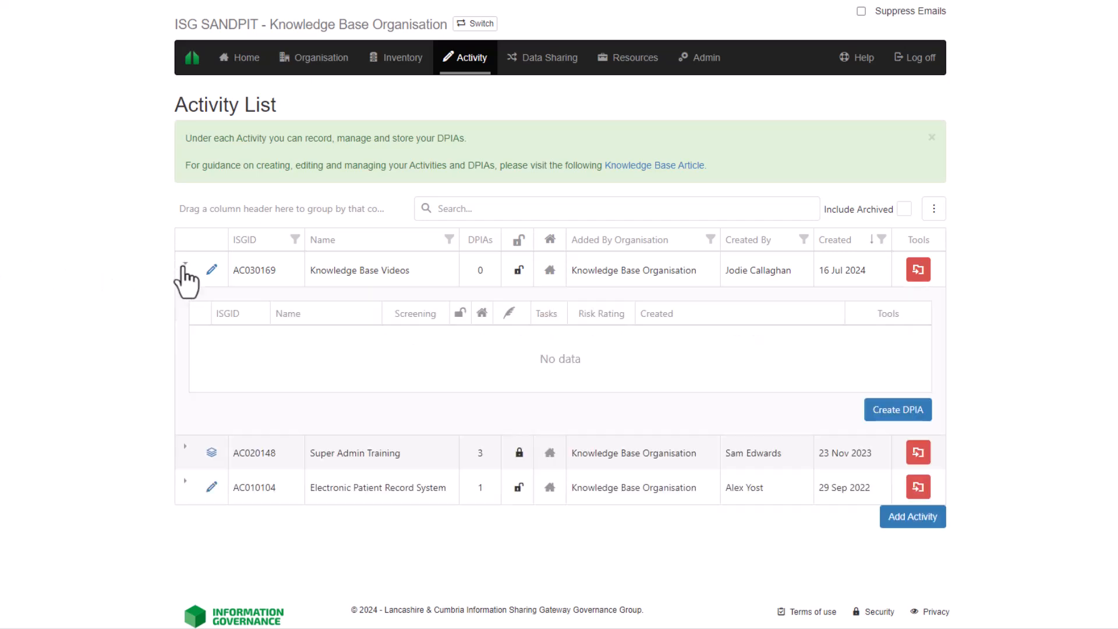
click(900, 414)
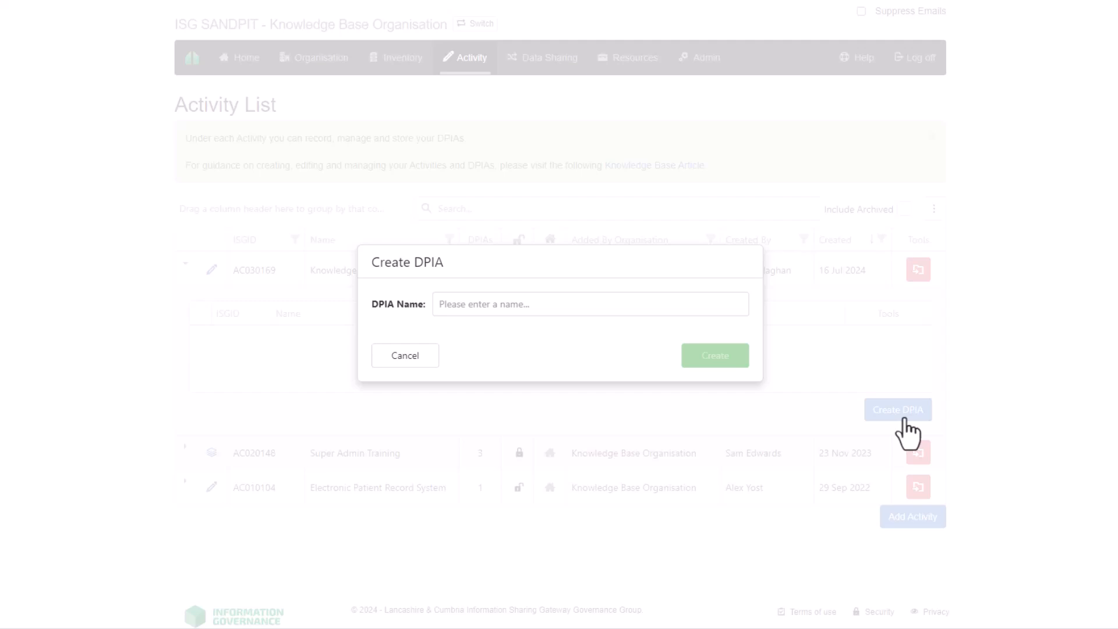
click(696, 304)
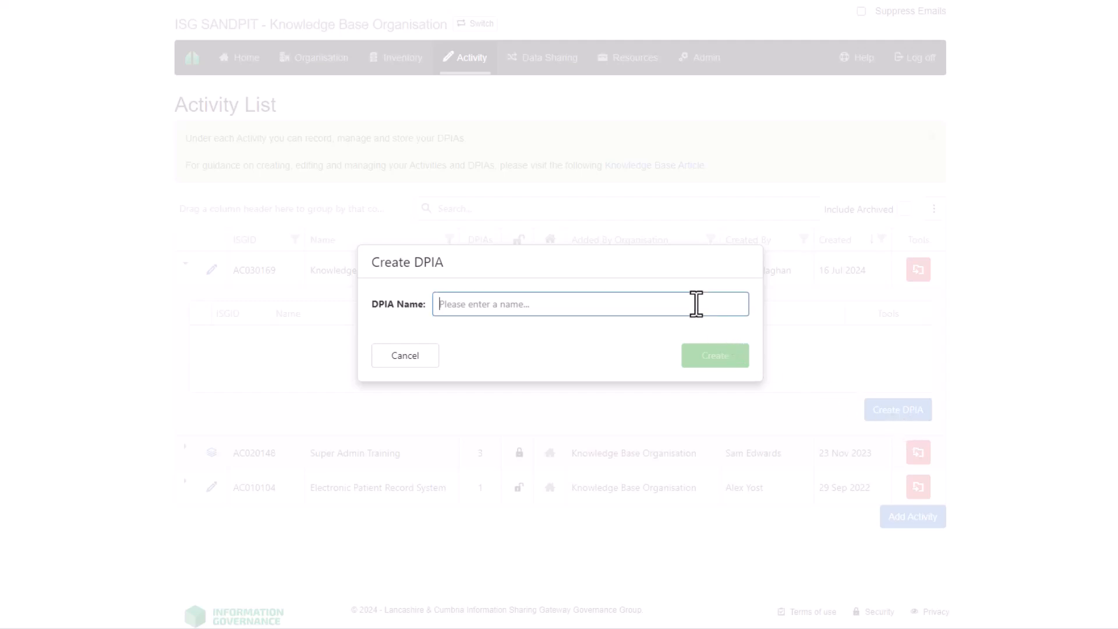
text(Video D)
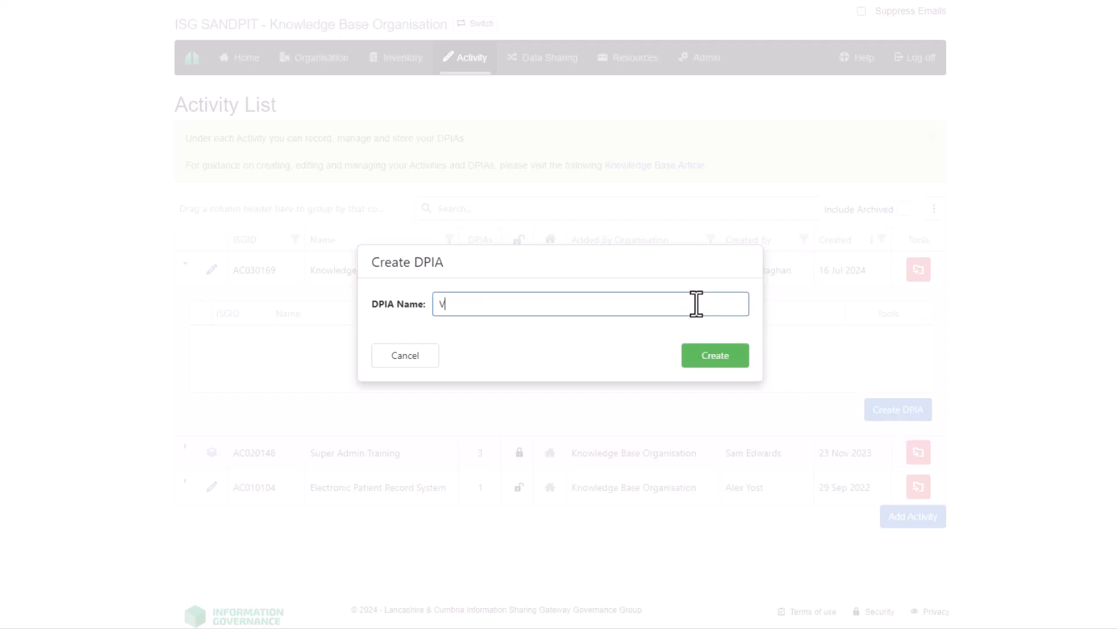
text(PIA)
click(703, 359)
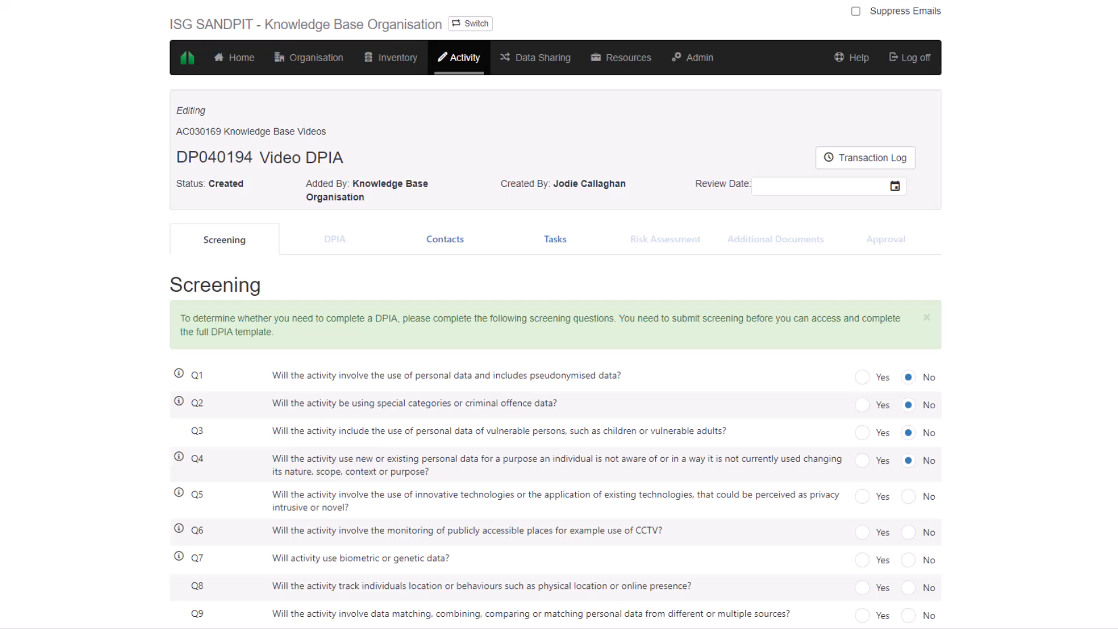
- Answer Yes to screening questions Q1, Q5, Q6, Q8, Q9, Q10, Q12 and Q13, and No to Q7 and Q11
scroll(556, 315, down, 4)
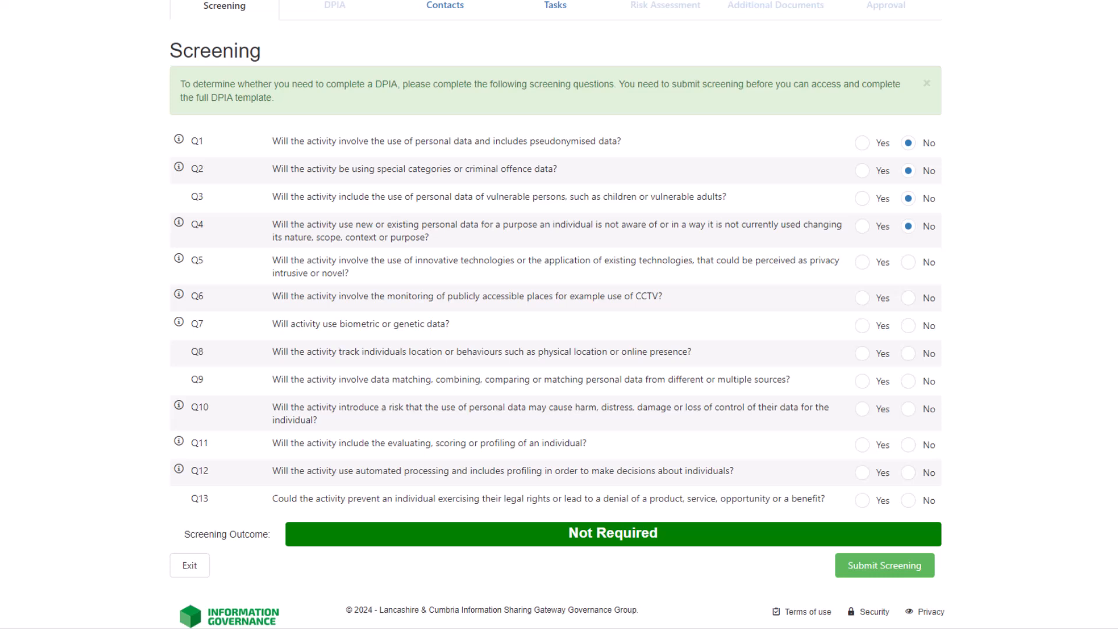
click(862, 143)
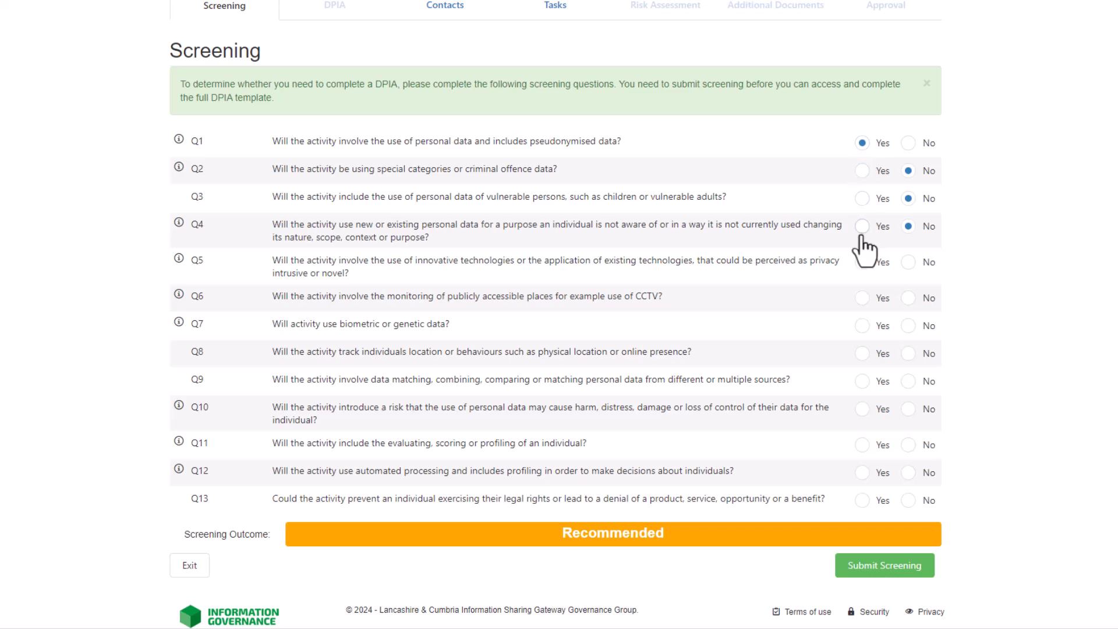
click(862, 263)
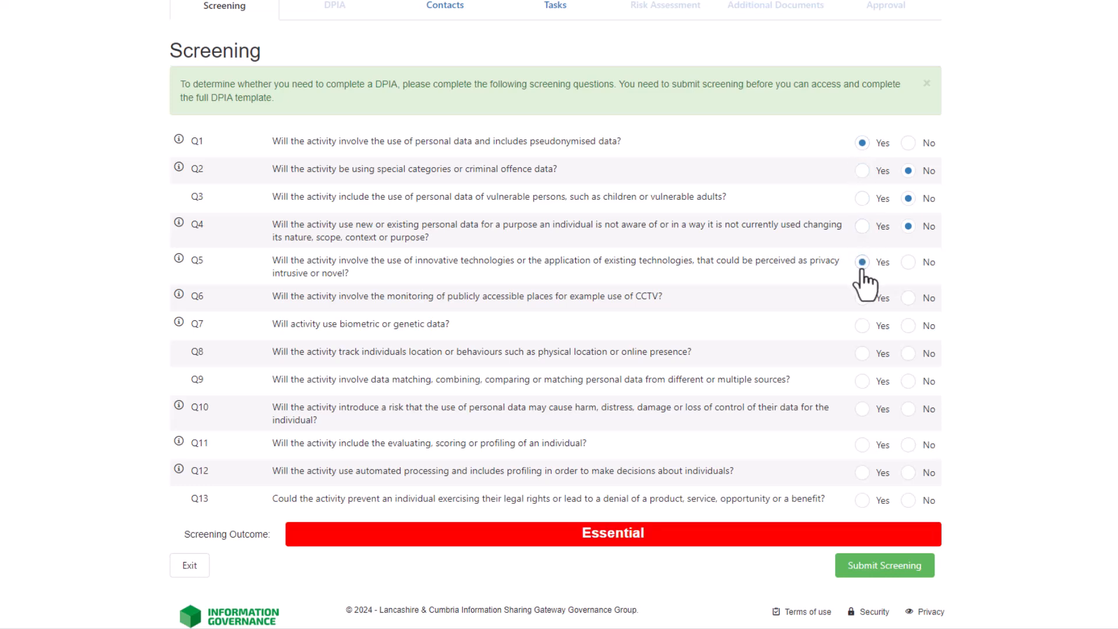
click(862, 298)
click(909, 325)
click(862, 354)
click(862, 381)
click(862, 409)
click(909, 445)
click(862, 472)
click(863, 500)
- Submit the completed screening and choose to start the DPIA
click(885, 569)
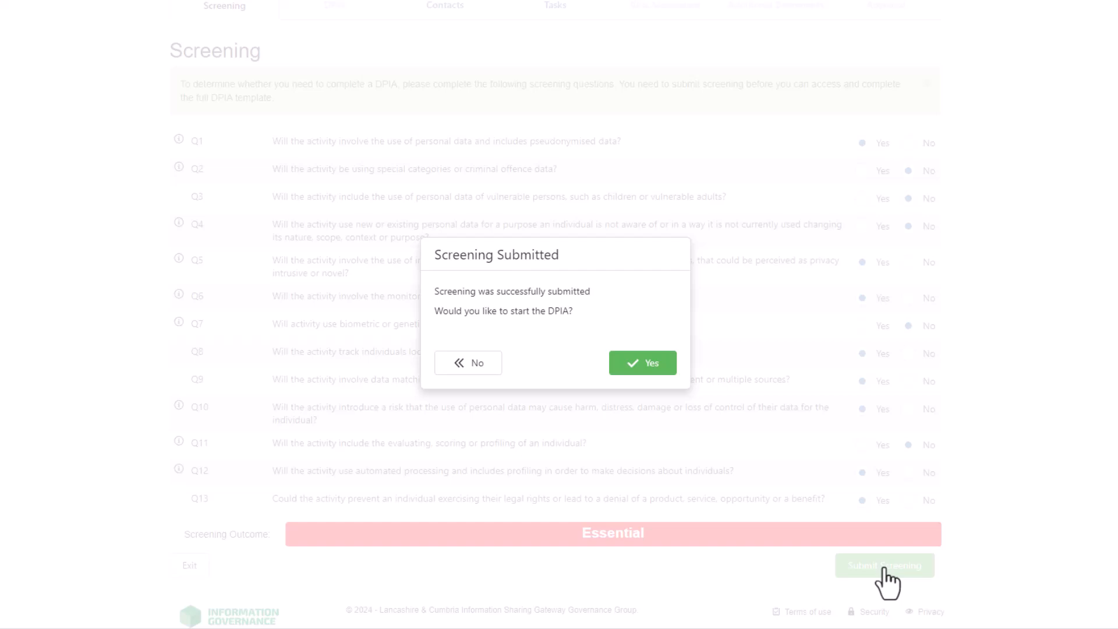
click(646, 367)
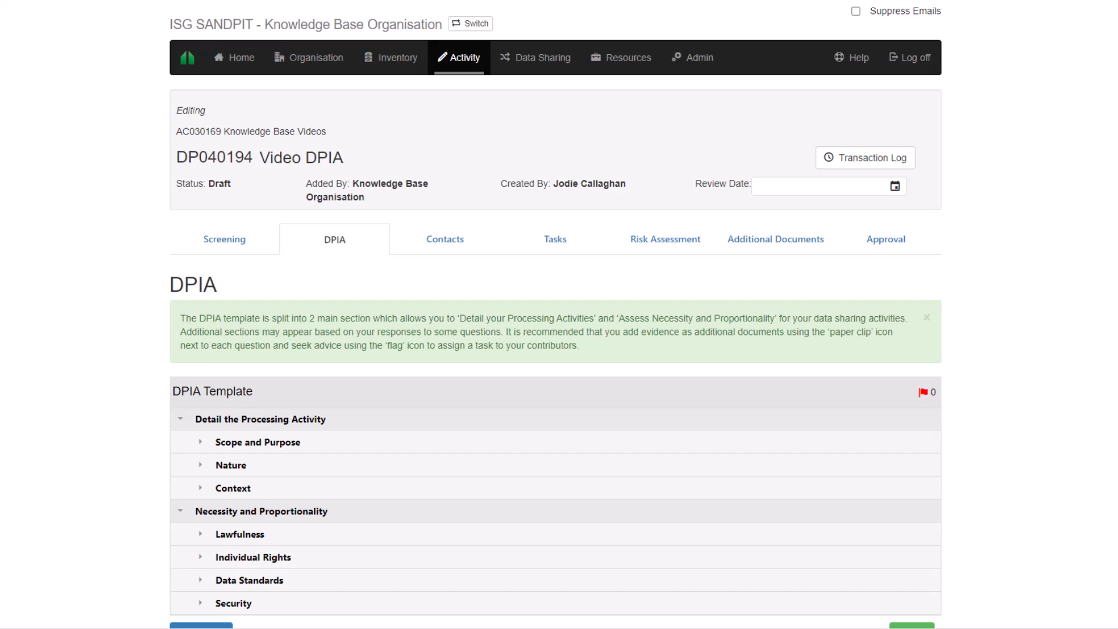
- Add "A Lead Organisation" to the organisations in the DPIA's contacts using quick add
click(446, 245)
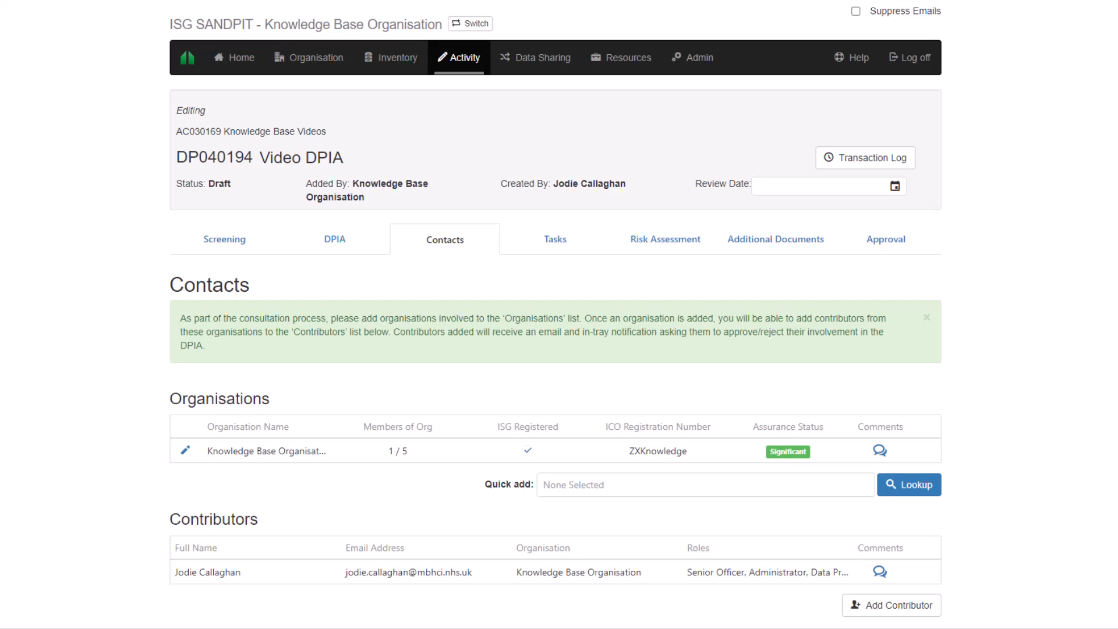
click(819, 493)
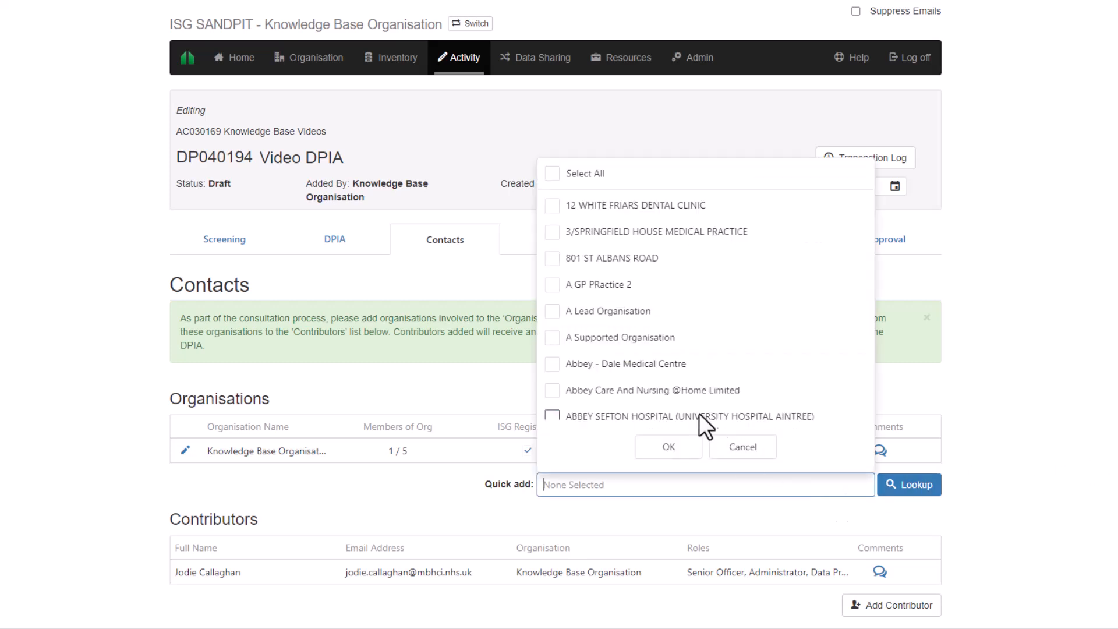
click(552, 312)
click(664, 450)
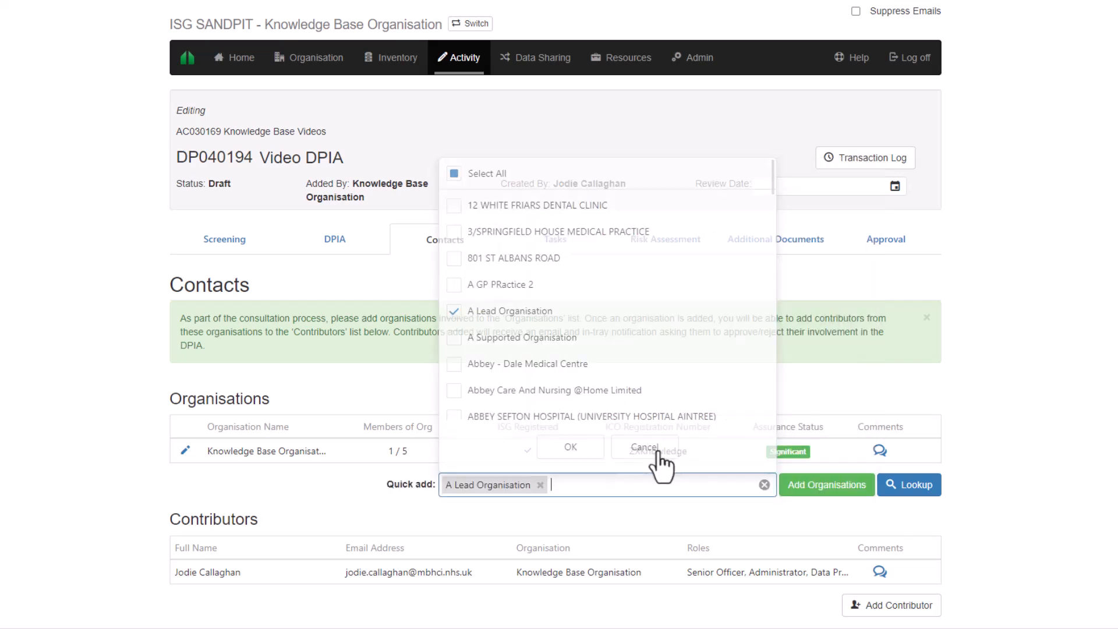
click(826, 489)
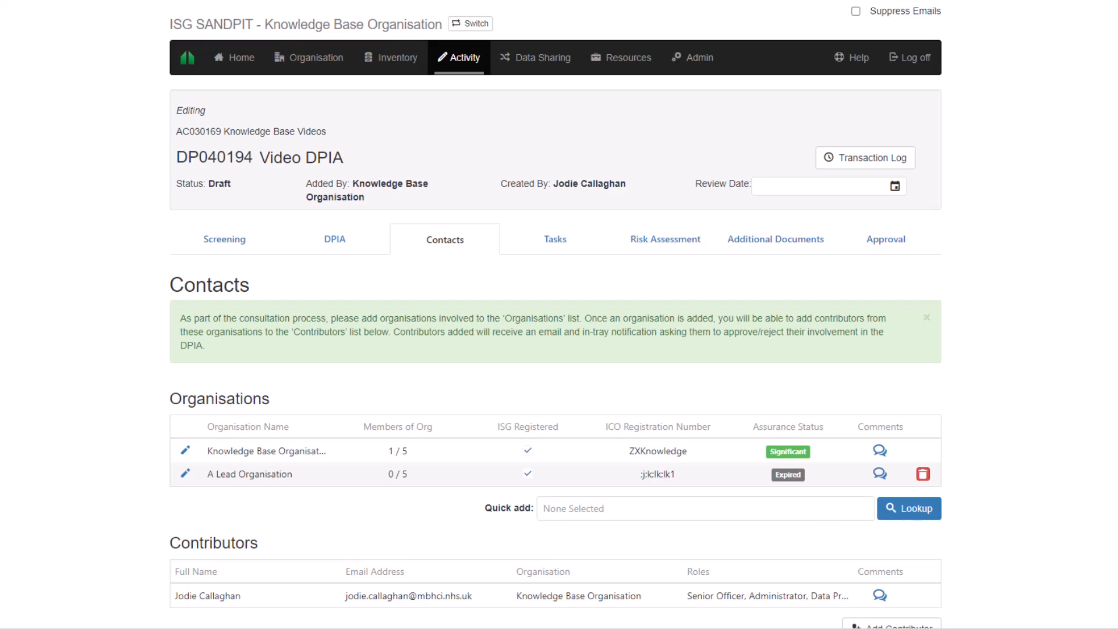
- Look up "University Hospitals of Wherever" and add the matching NHS Foundation Trust from the Information Sharing Gateway results as Providing and Receiving
click(914, 515)
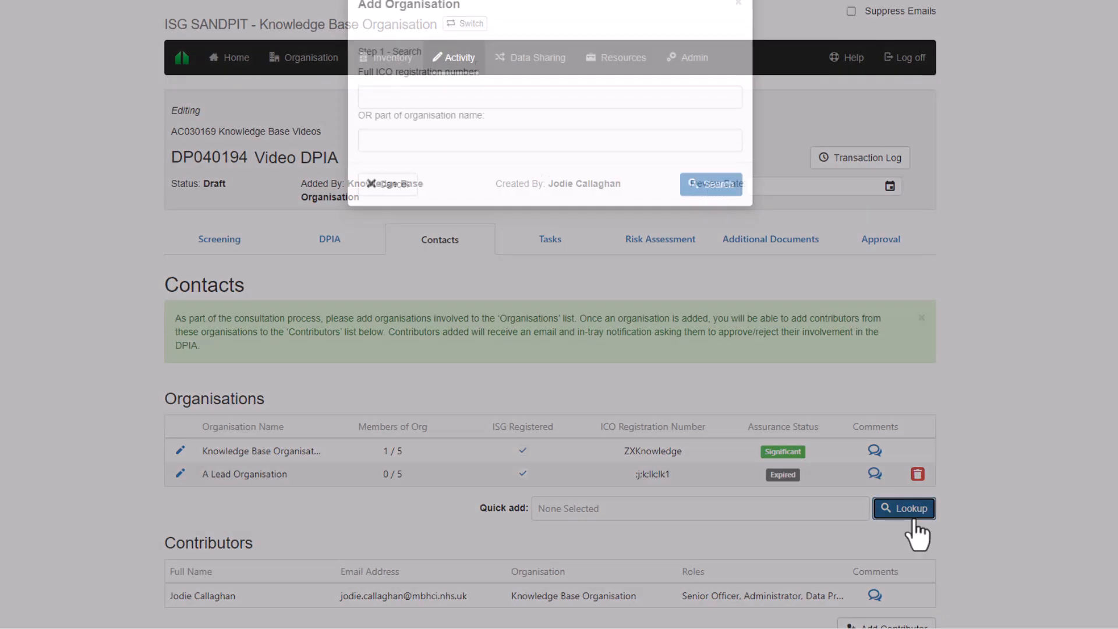
click(528, 178)
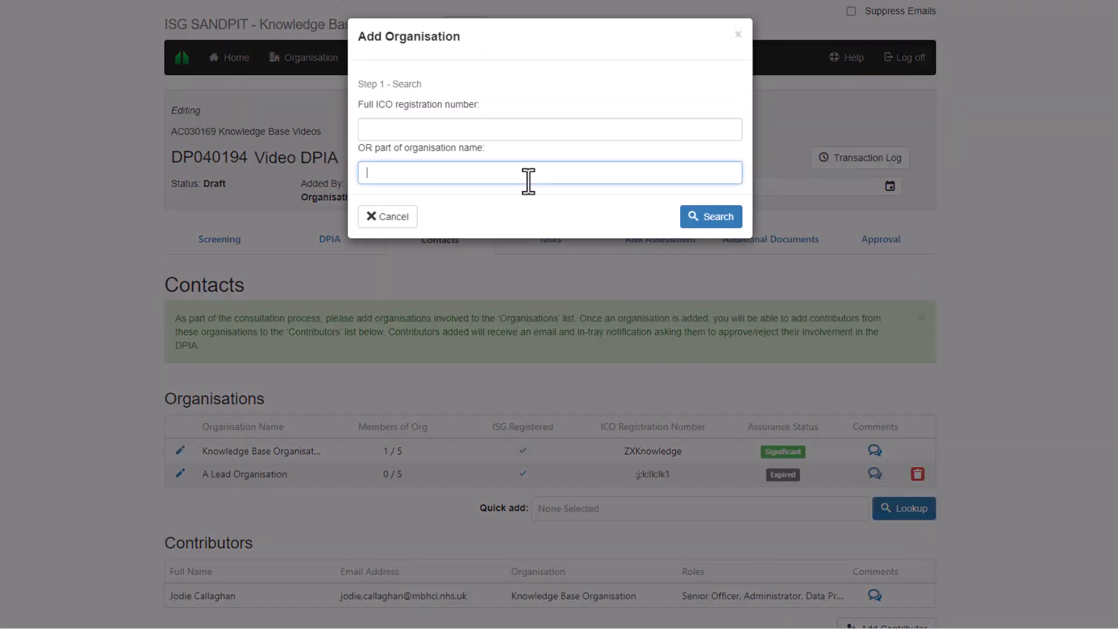
text(University Hospitals of Wherever)
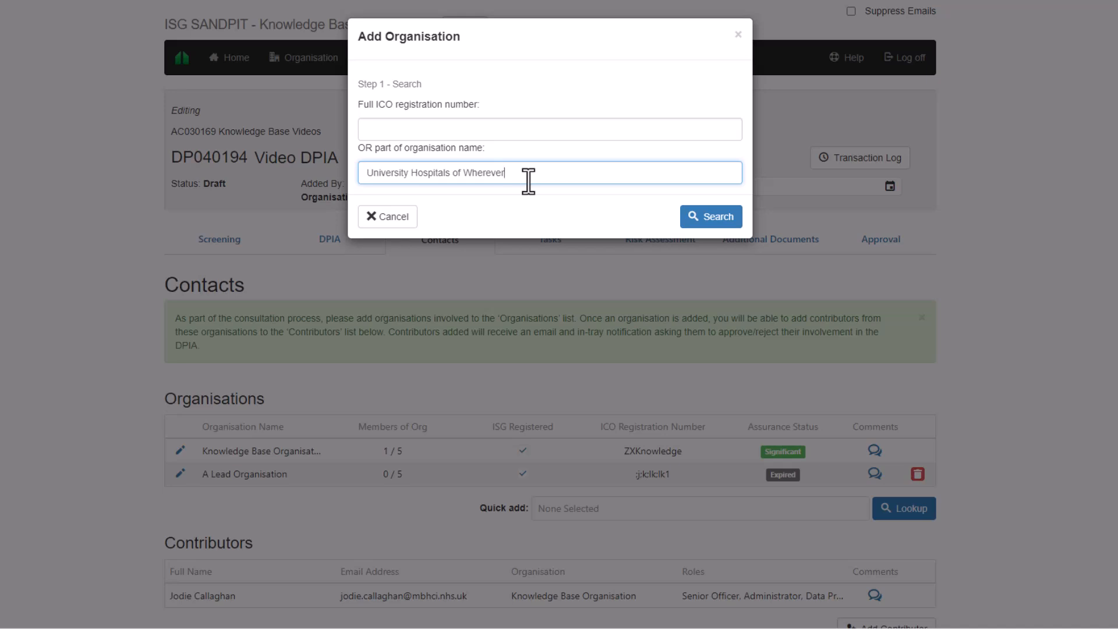
click(713, 223)
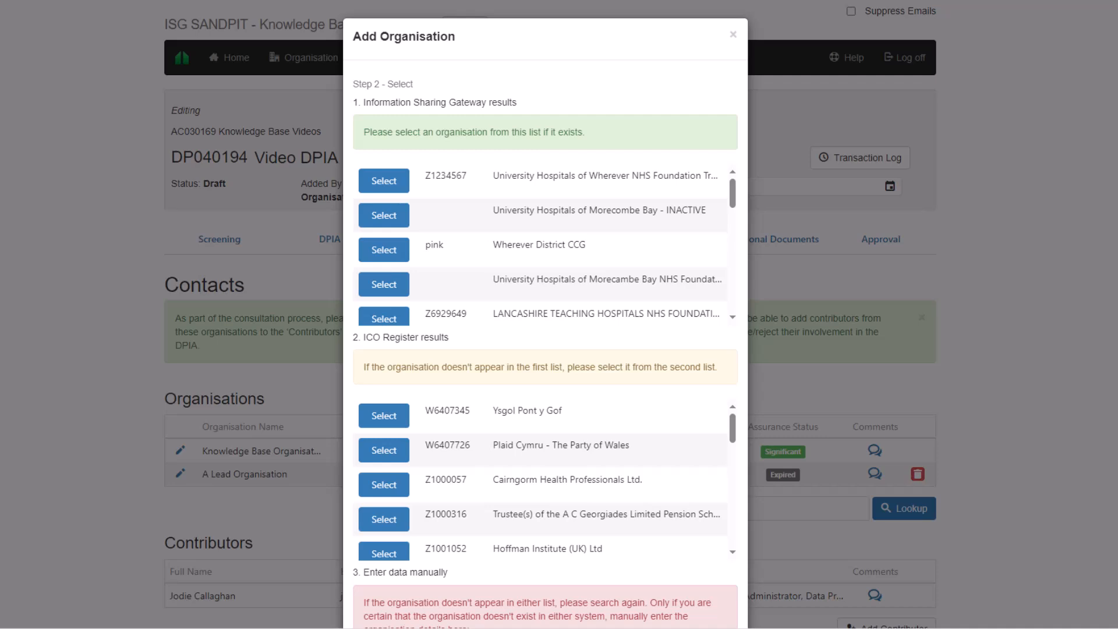
scroll(545, 349, down, 4)
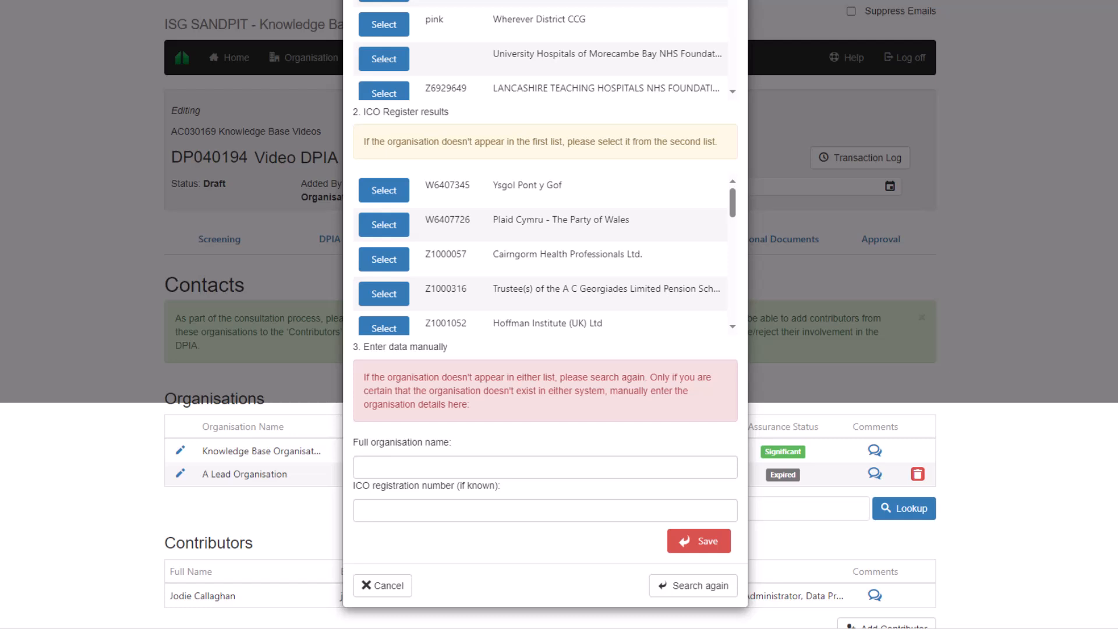
scroll(545, 314, up, 4)
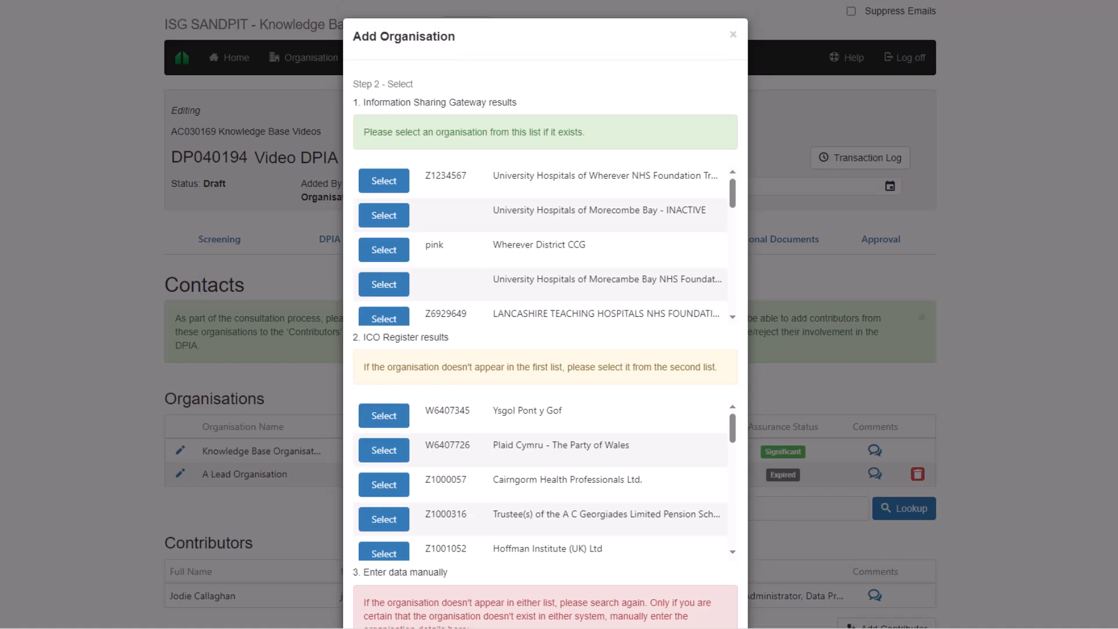
click(383, 187)
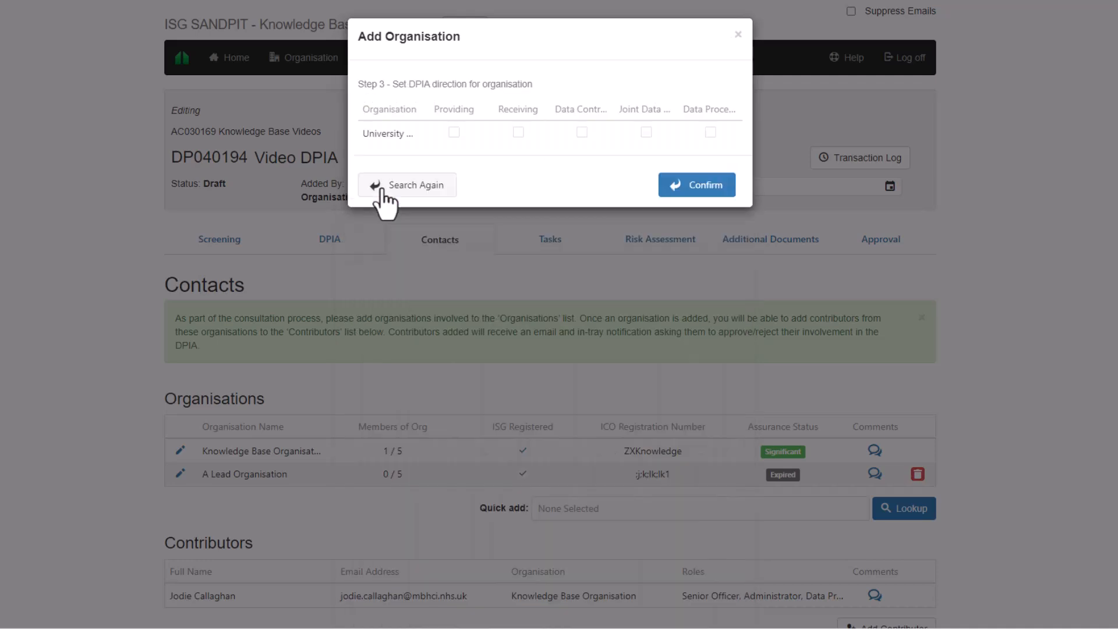
click(454, 133)
click(518, 132)
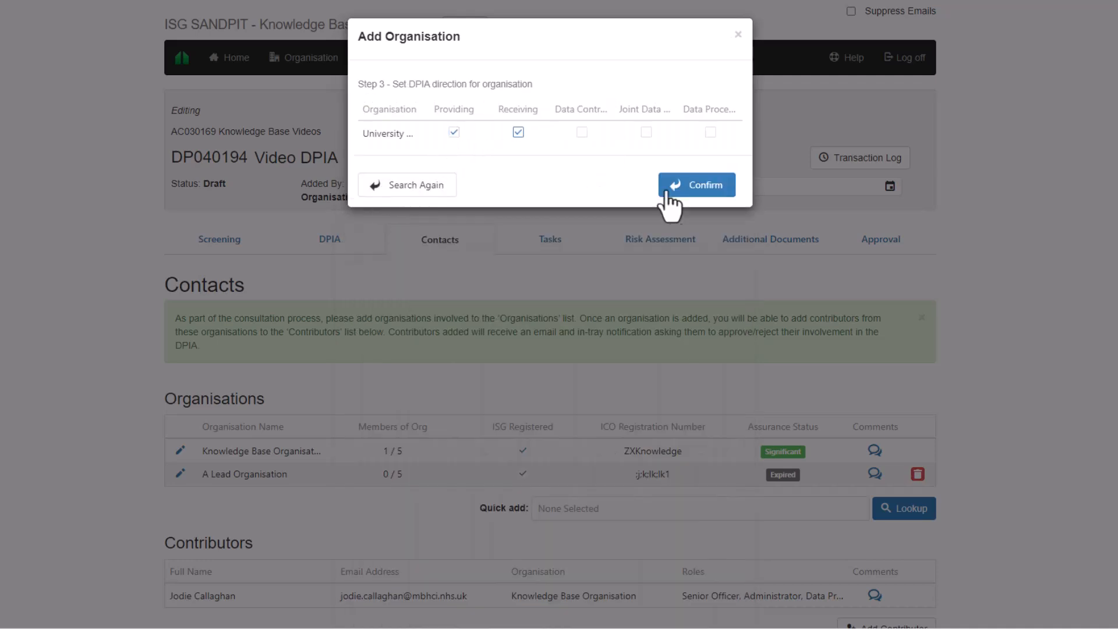
click(704, 197)
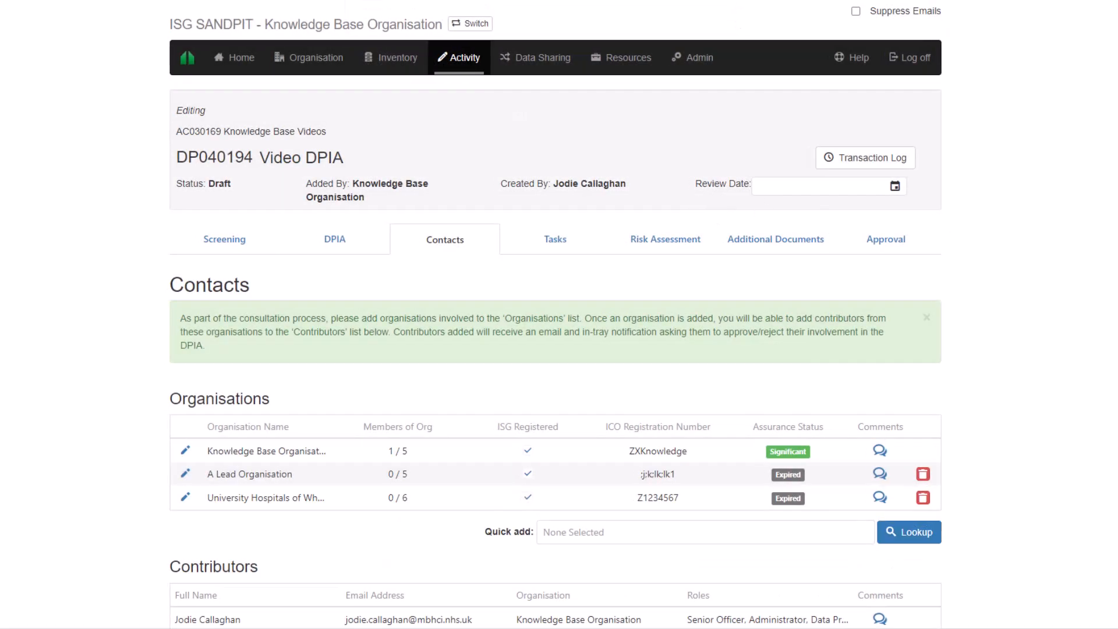
- Edit the University Hospitals of Wherever NHS Foundation Trust entry to mark it as Data Controller, and save it
scroll(556, 315, down, 2)
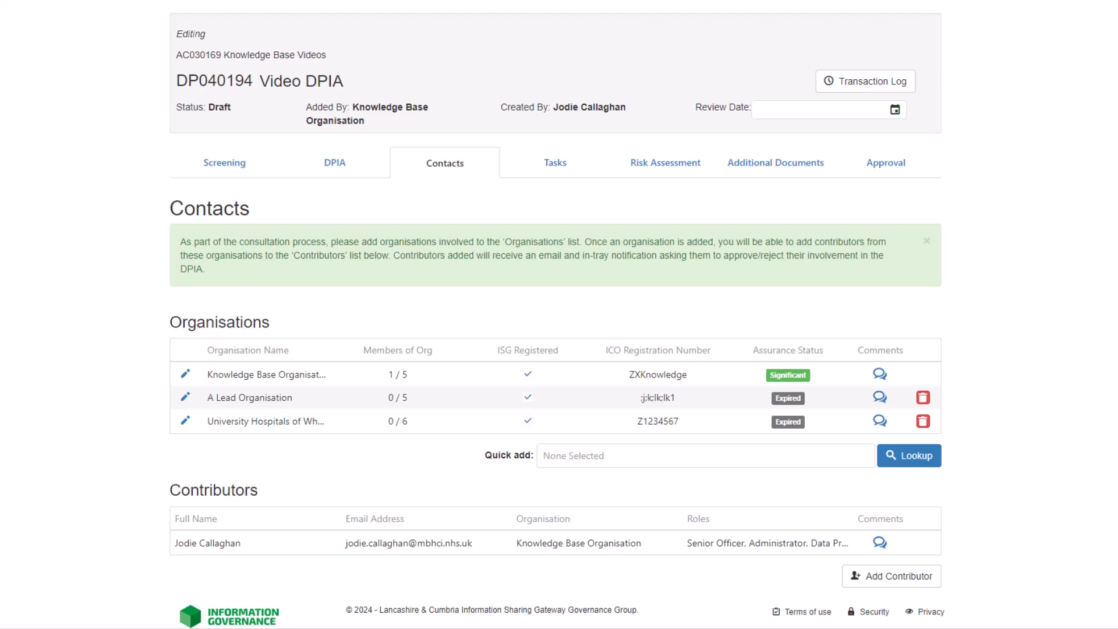
click(185, 422)
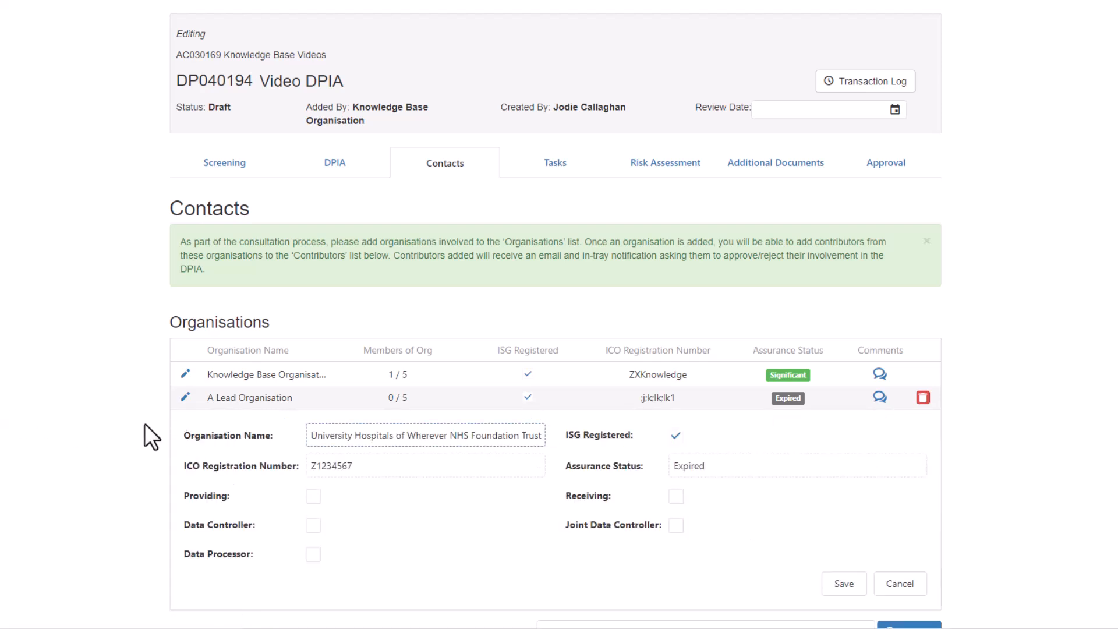
scroll(144, 425, down, 3)
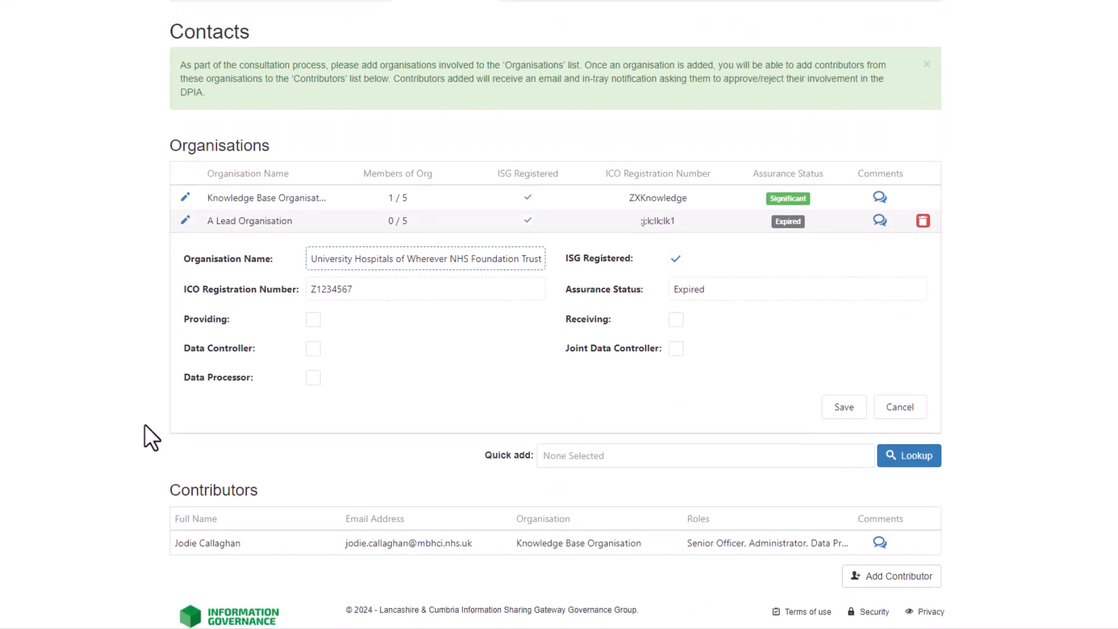
click(313, 379)
click(313, 349)
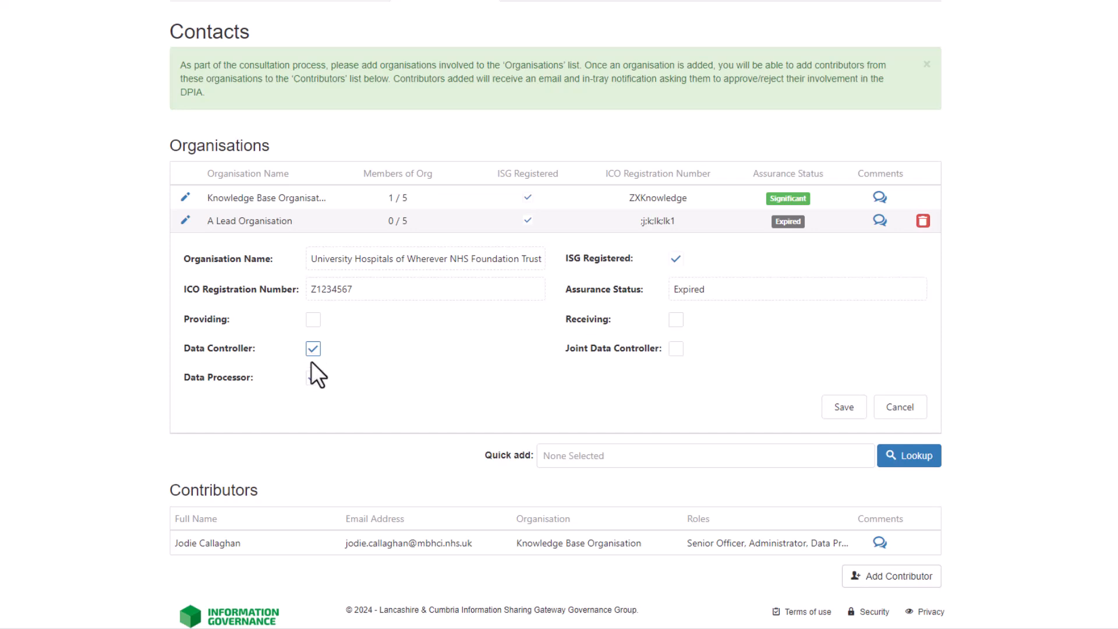
click(312, 378)
click(845, 407)
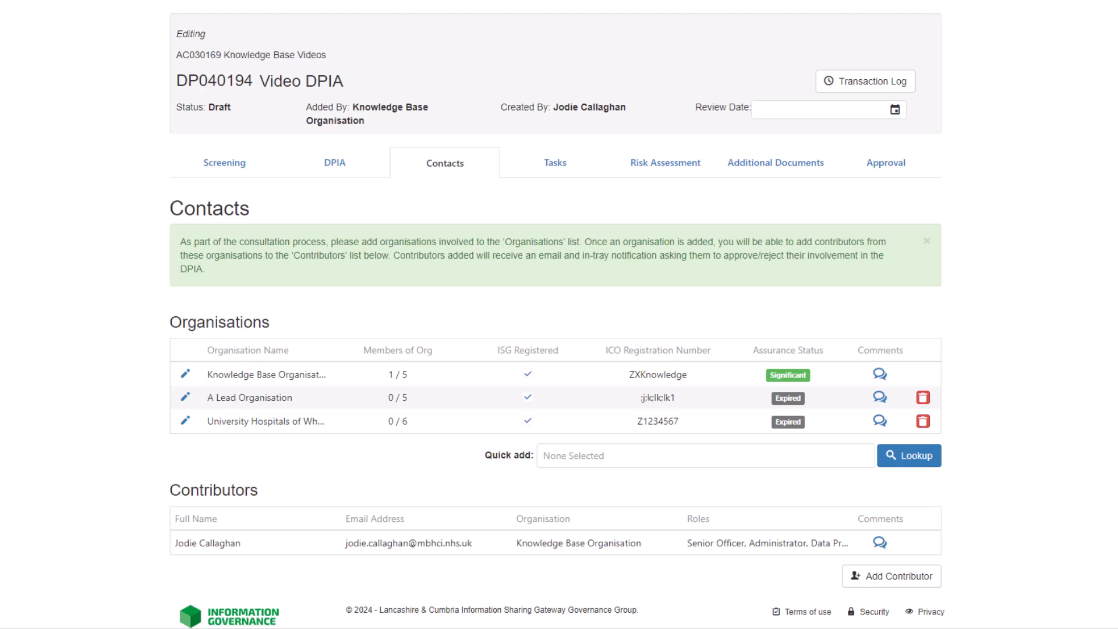
- Save the comment "Comment" against A Lead Organisation in the organisations list
click(880, 399)
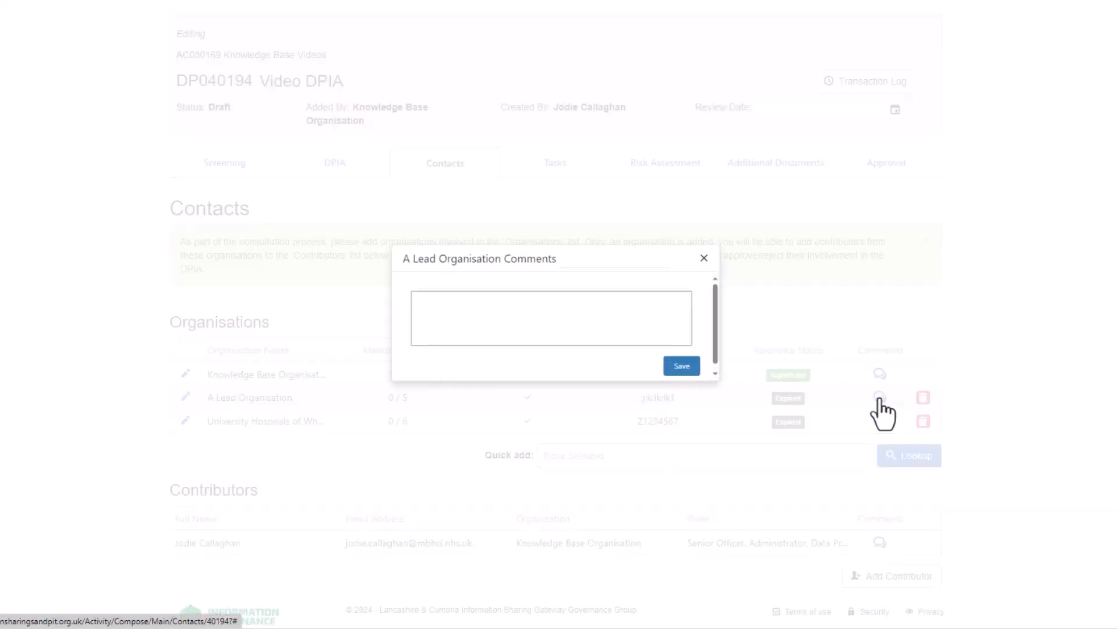
click(647, 330)
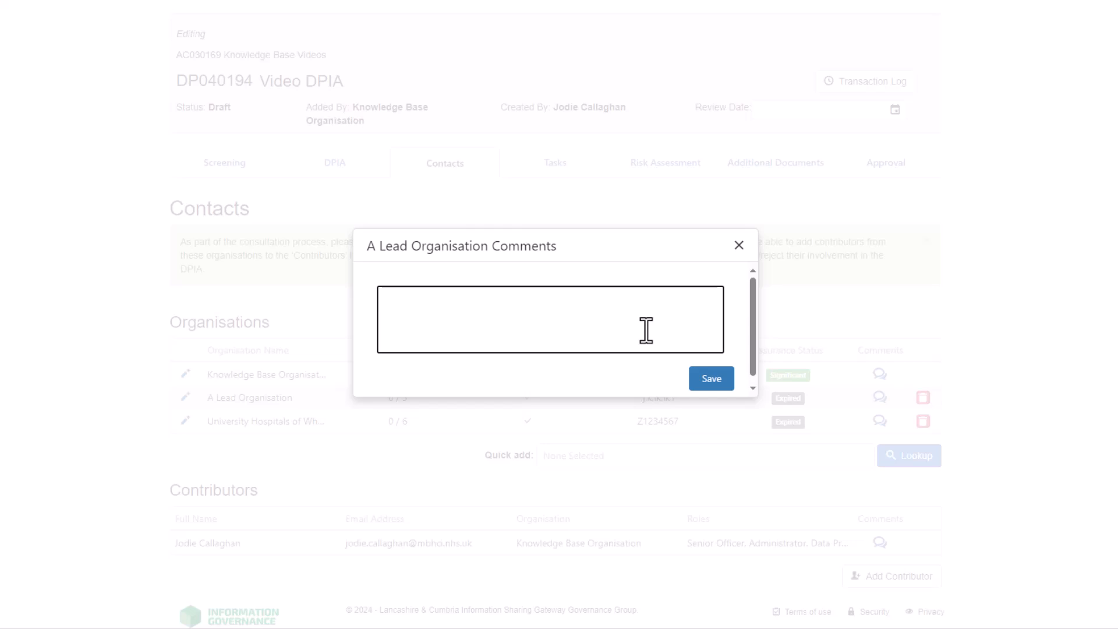
text(Comment)
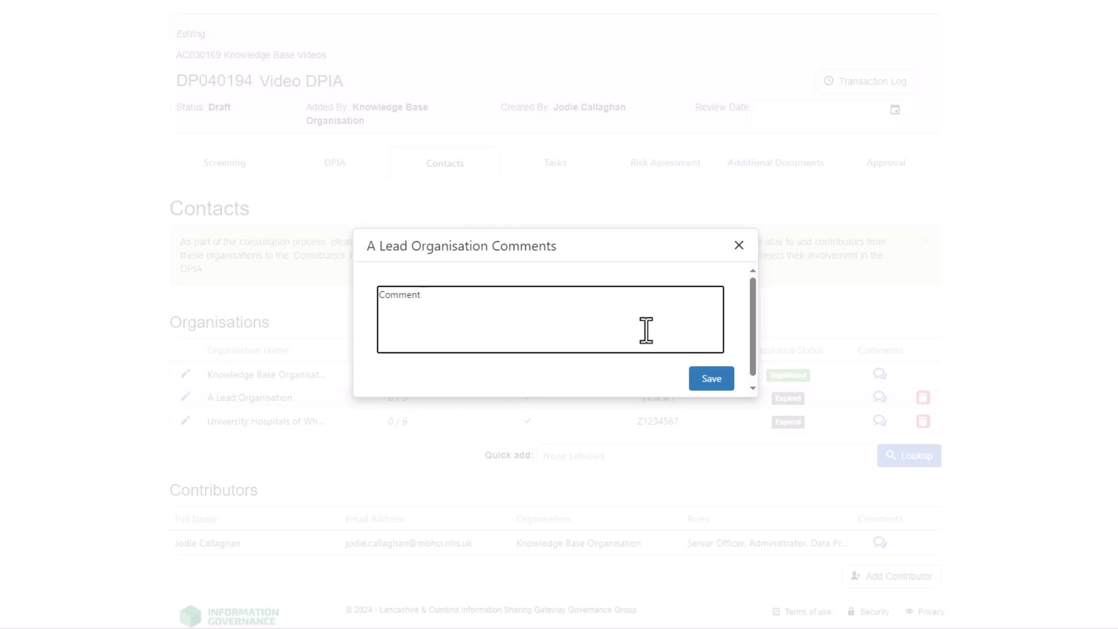
click(708, 382)
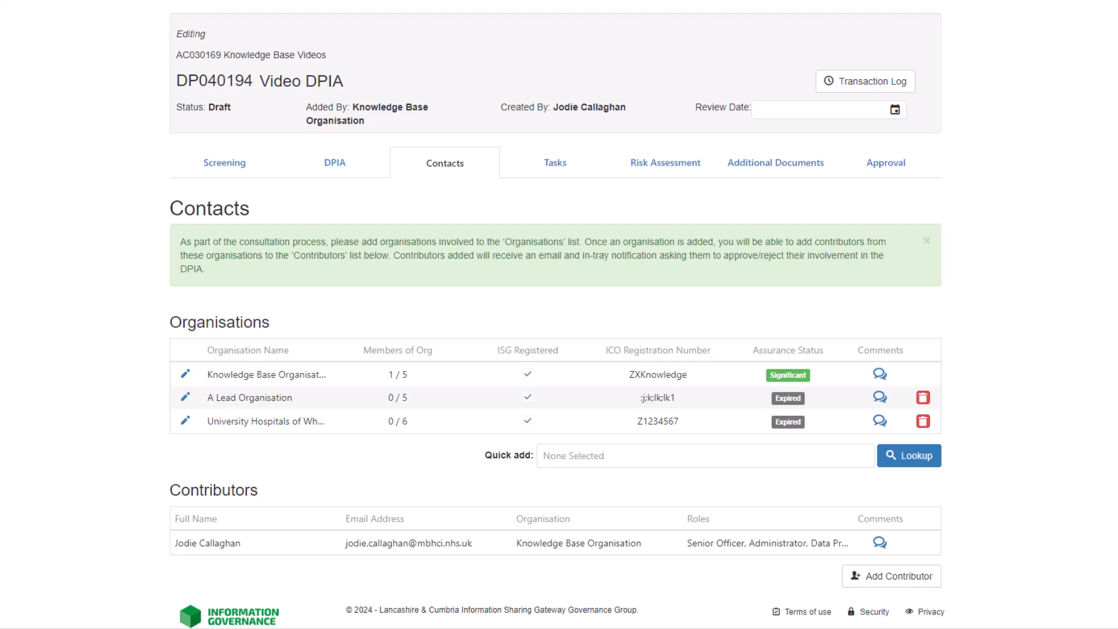
- Remove University Hospitals of Wherever NHS Foundation Trust from the DPIA's organisations and confirm the removal
click(923, 421)
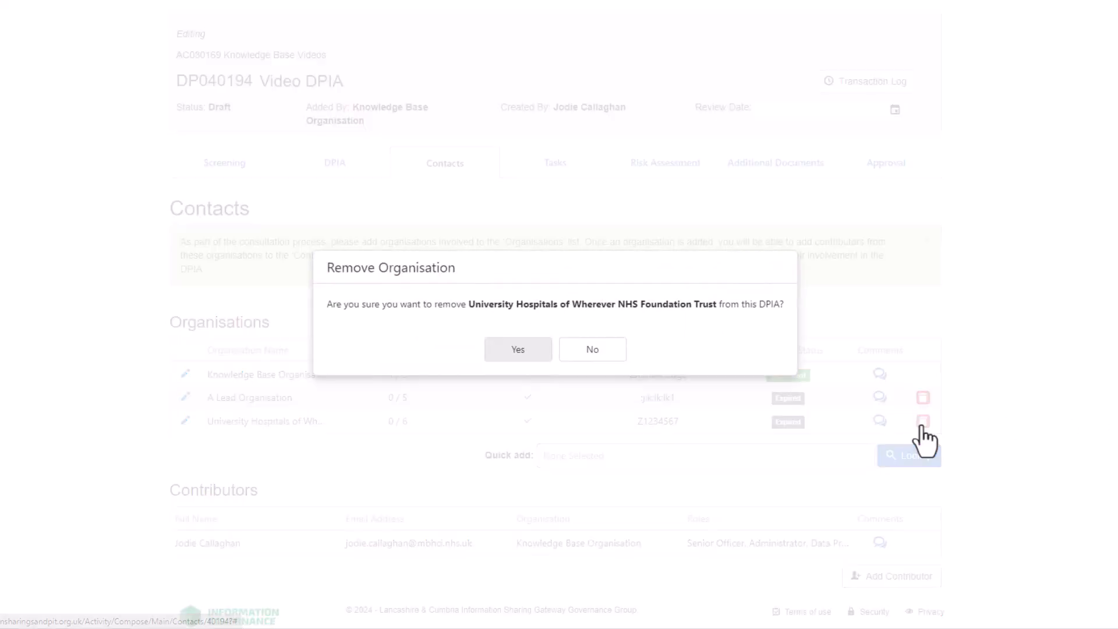
click(519, 353)
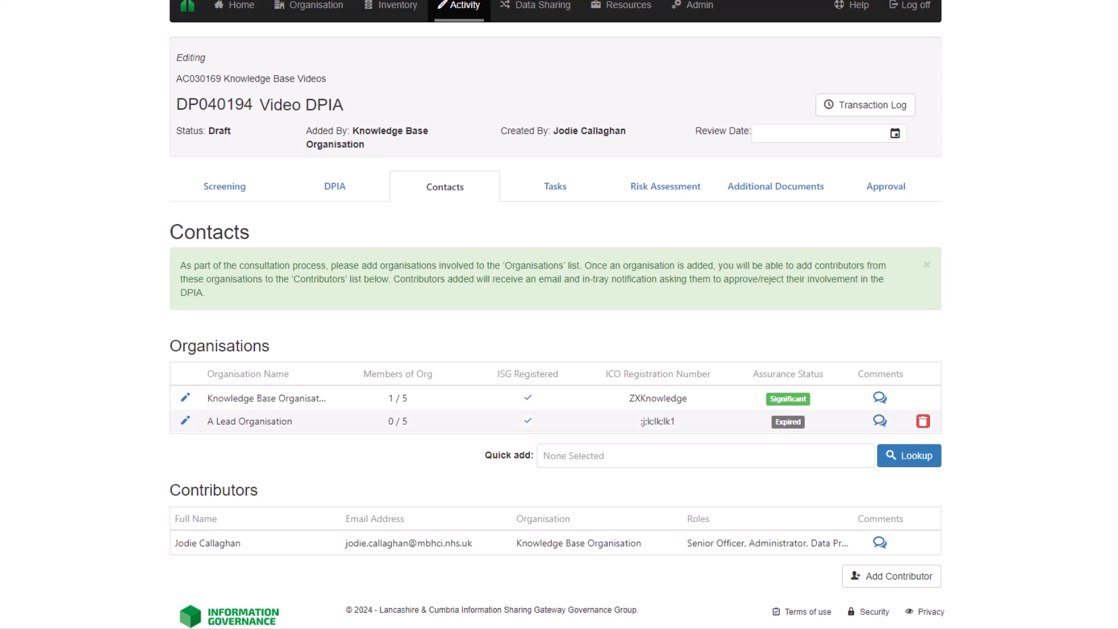
- Add two contributors to the DPIA: the third listed user of A Lead Organisation and the third listed user of Knowledge Base Organisation
click(887, 587)
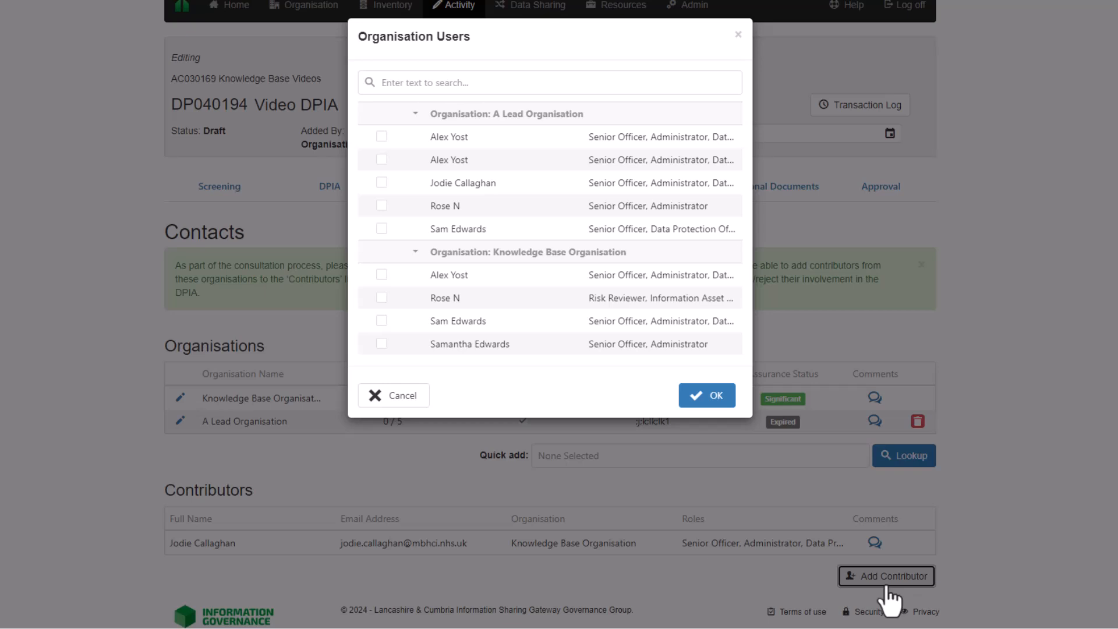
click(381, 183)
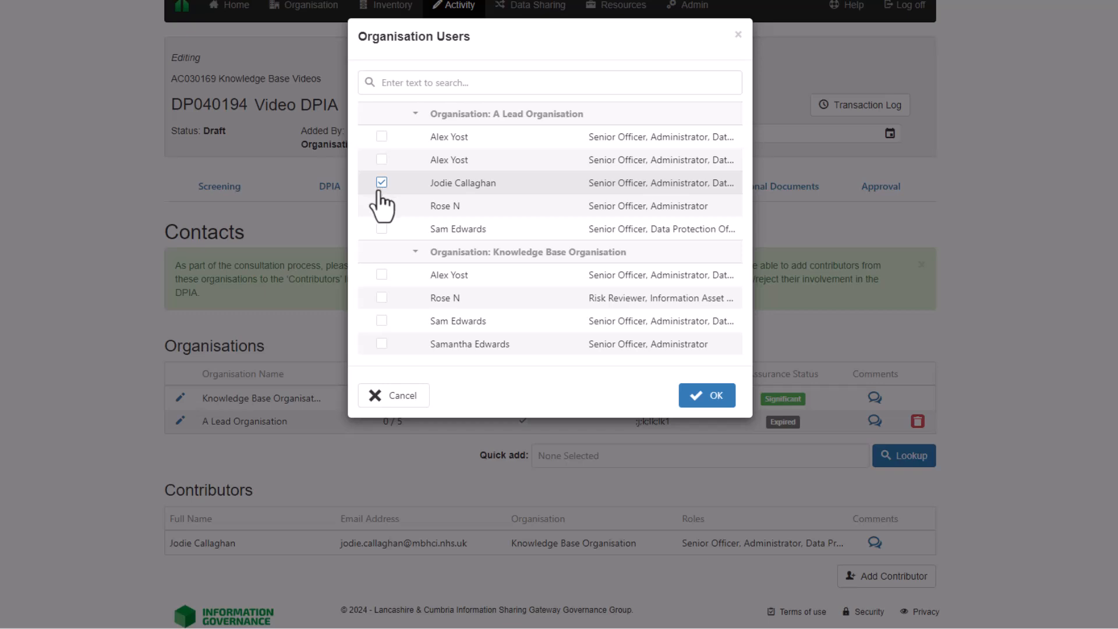
click(382, 321)
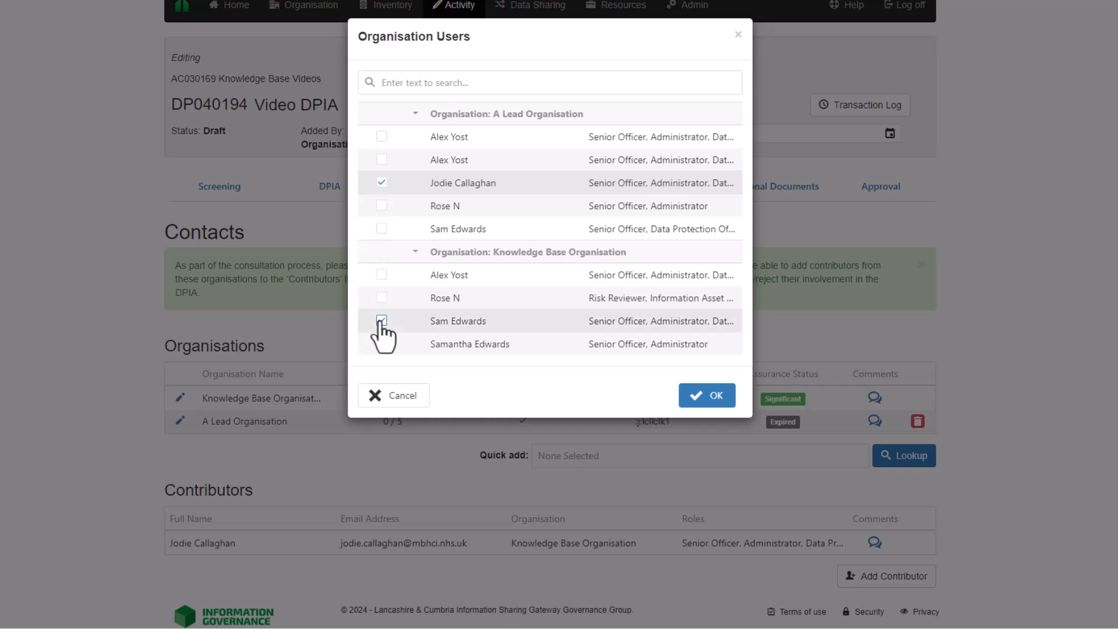
click(726, 406)
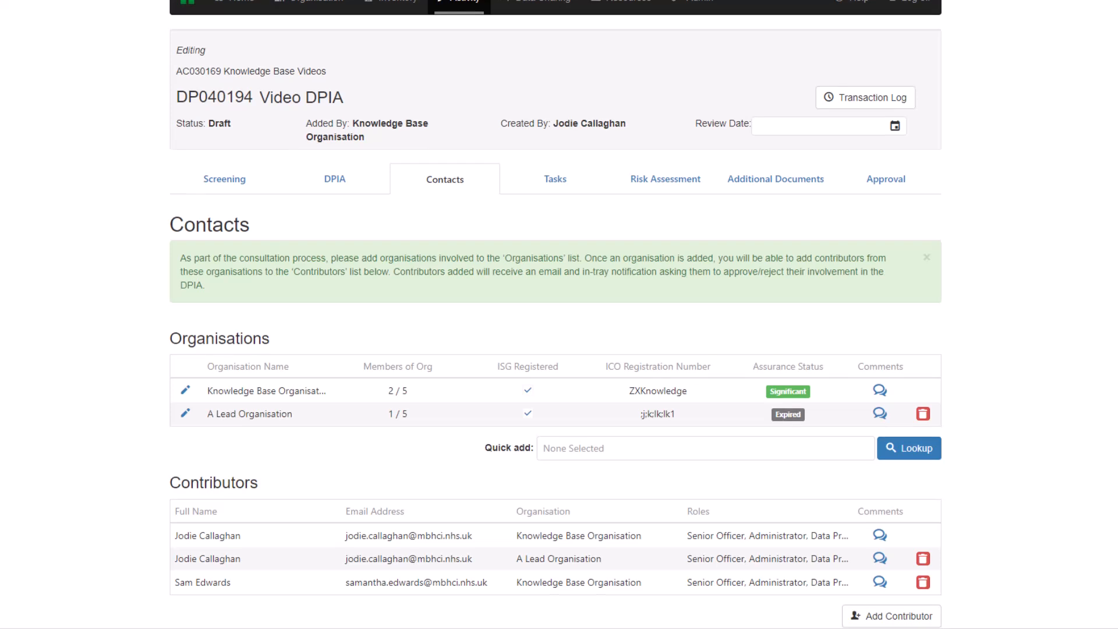
- Save the comment "Comment" against the contributor from A Lead Organisation
click(880, 558)
click(600, 321)
text(Comment)
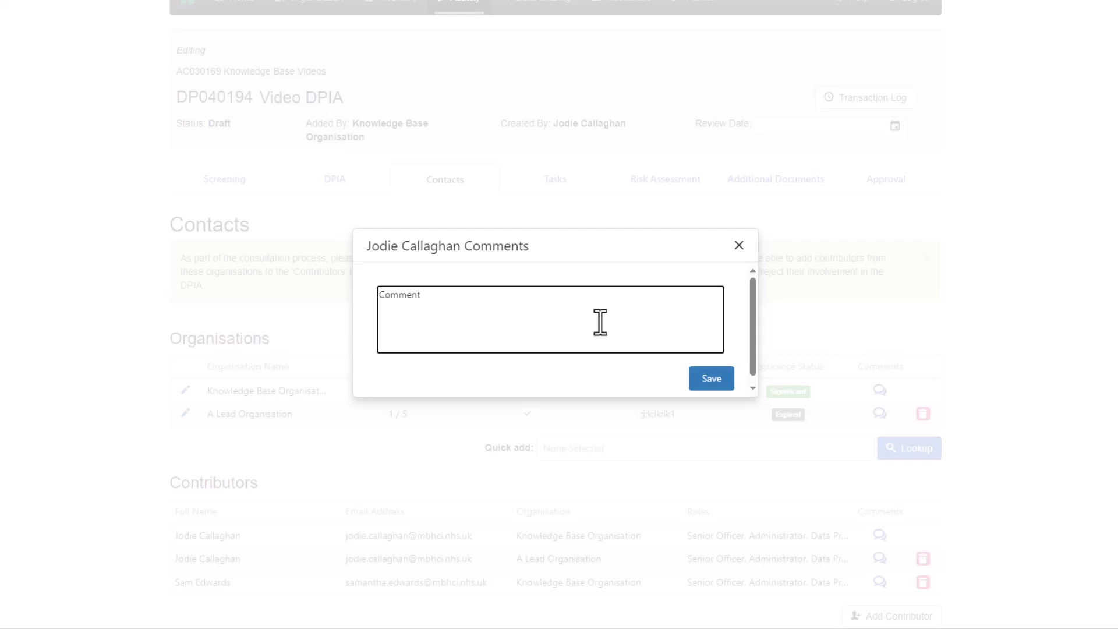
click(709, 378)
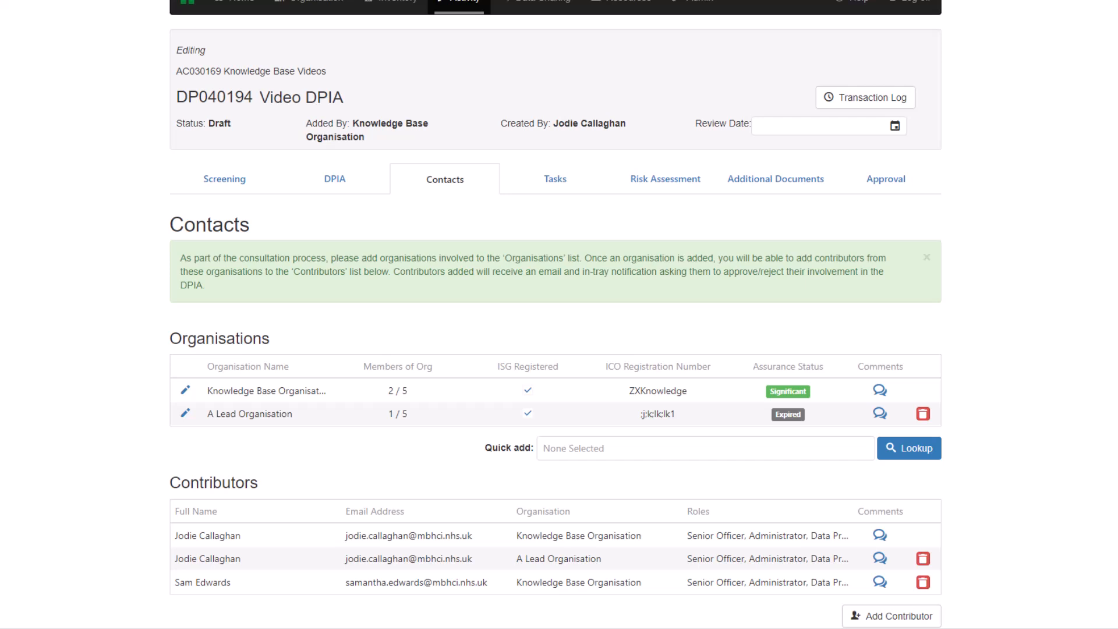
- Examine the questions in the DPIA template's Scope and Purpose and Individual Rights sections
click(345, 188)
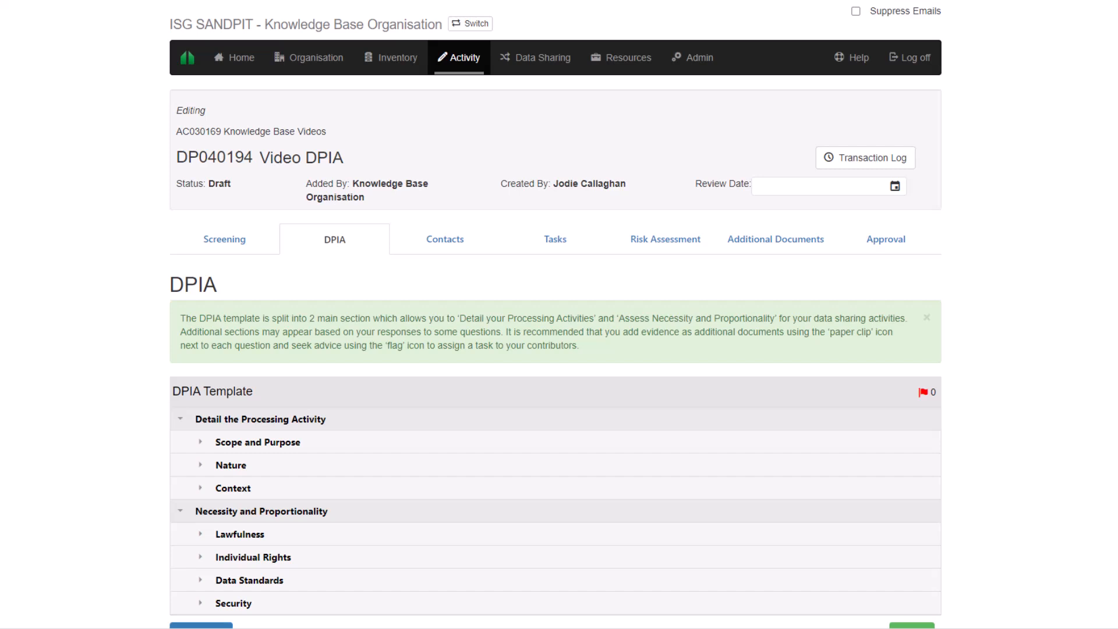
scroll(556, 314, down, 1)
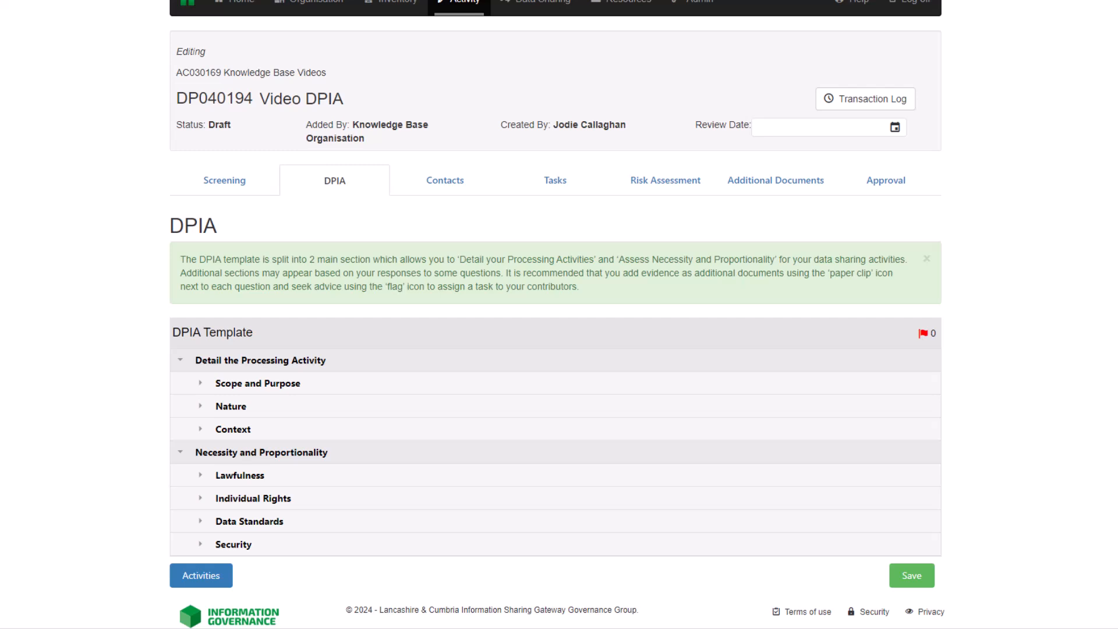
click(201, 385)
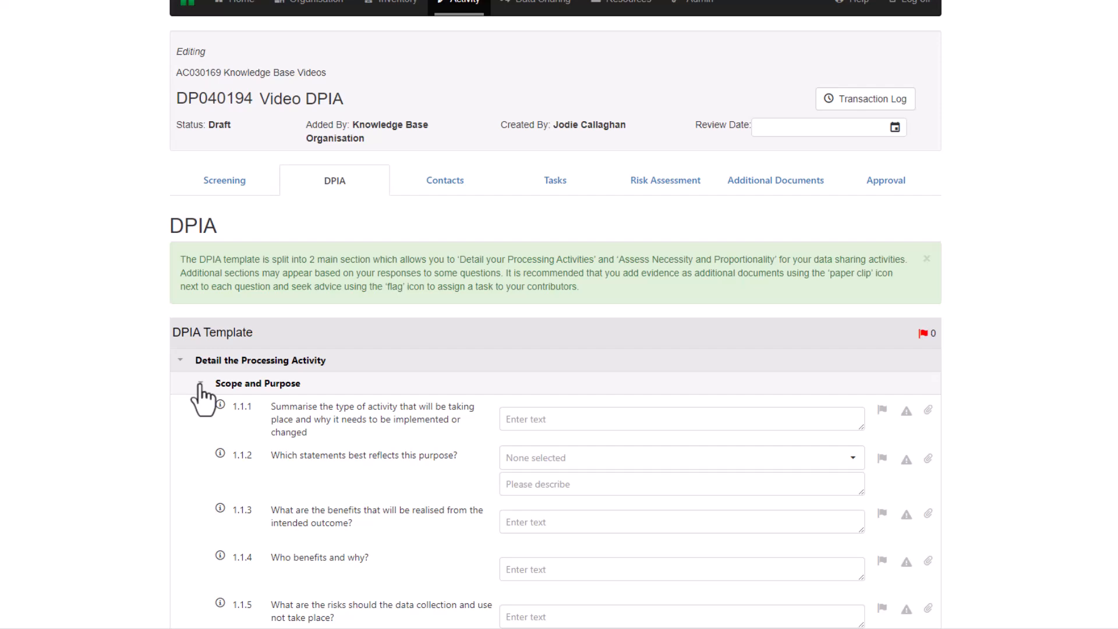
scroll(201, 396, down, 13)
scroll(201, 396, down, 7)
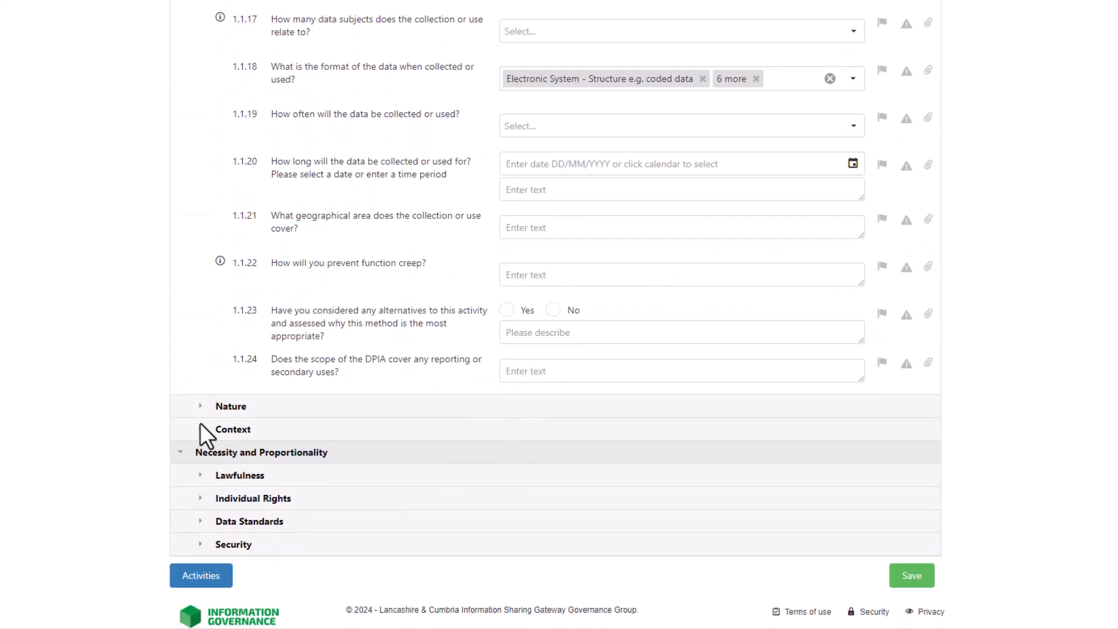
click(199, 498)
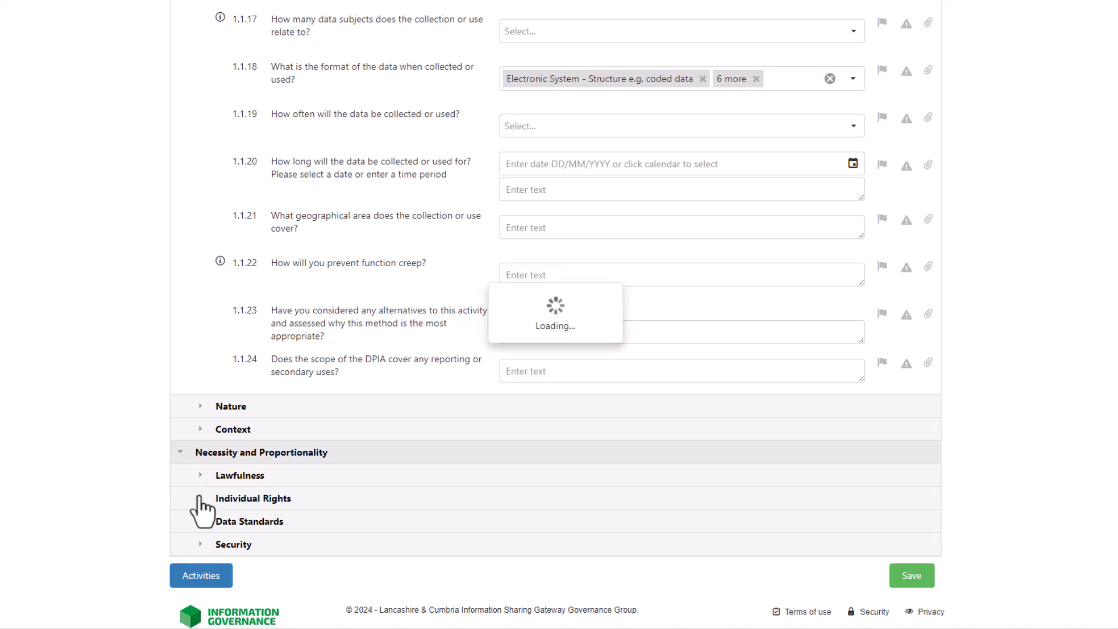
scroll(199, 498, down, 6)
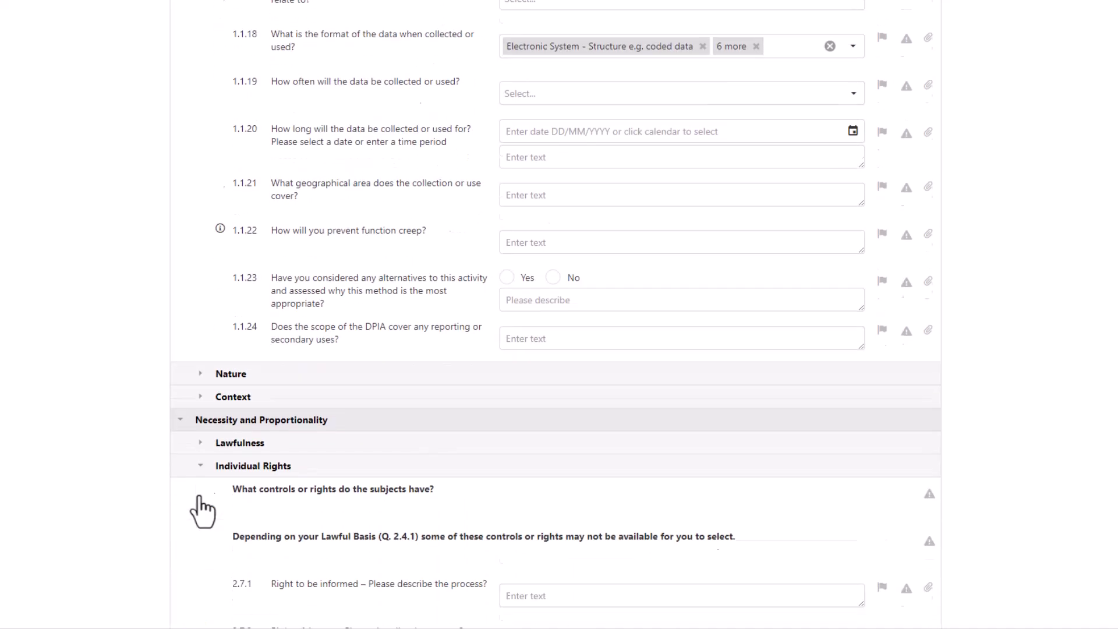
scroll(201, 511, down, 4)
scroll(201, 510, up, 20)
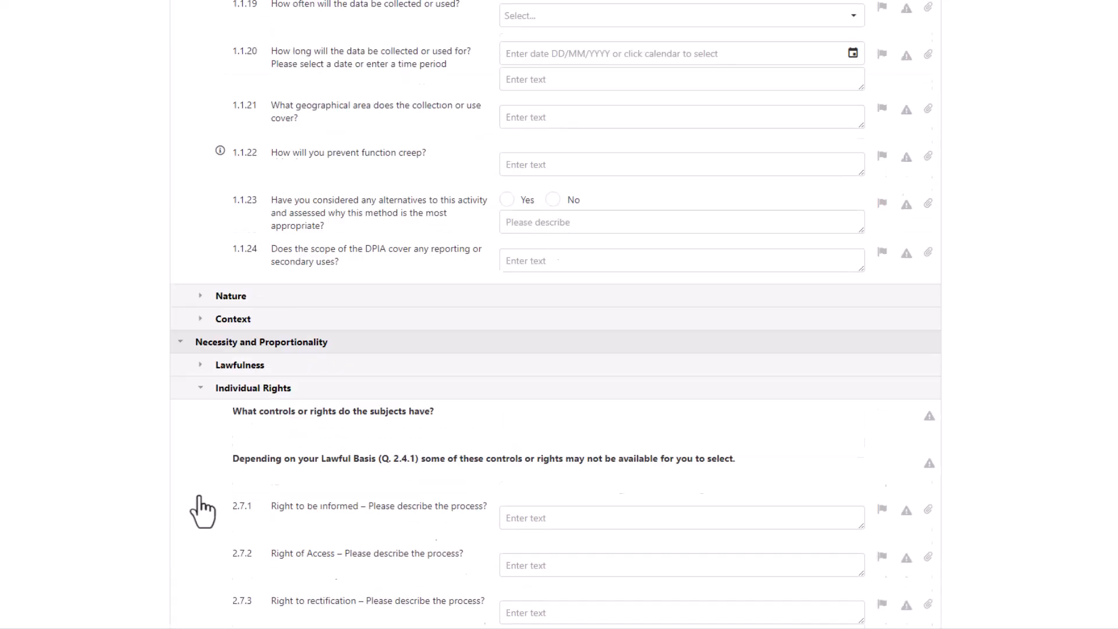
scroll(199, 501, up, 7)
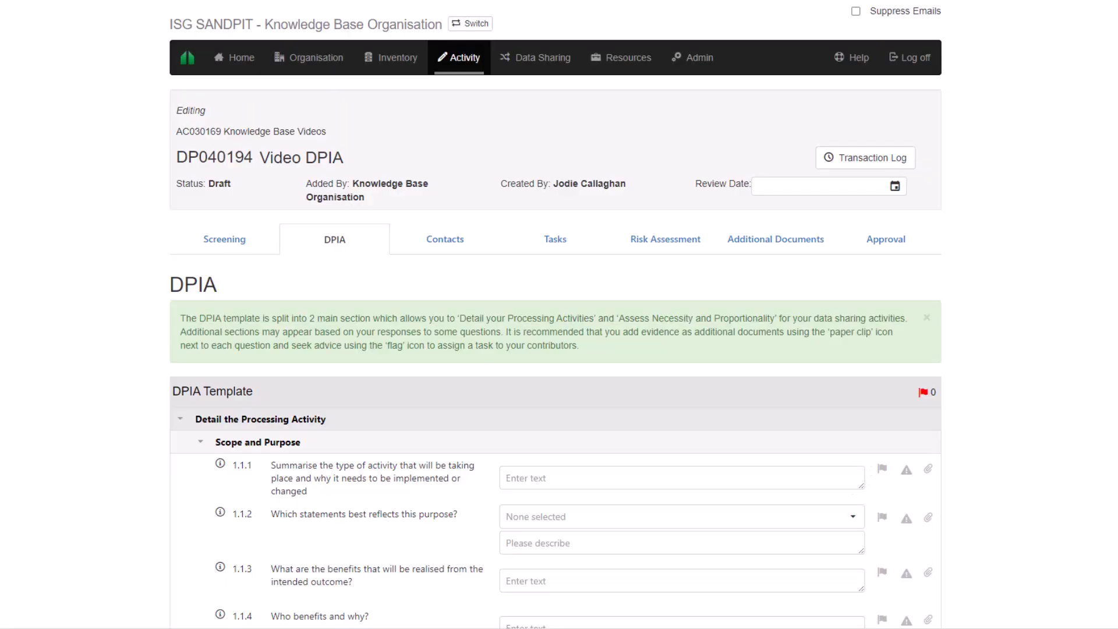
- Assign a task on question 1.1.1 to the A Lead Organisation contributor, with review date 24/07/2024 and description "Any comments"
click(883, 471)
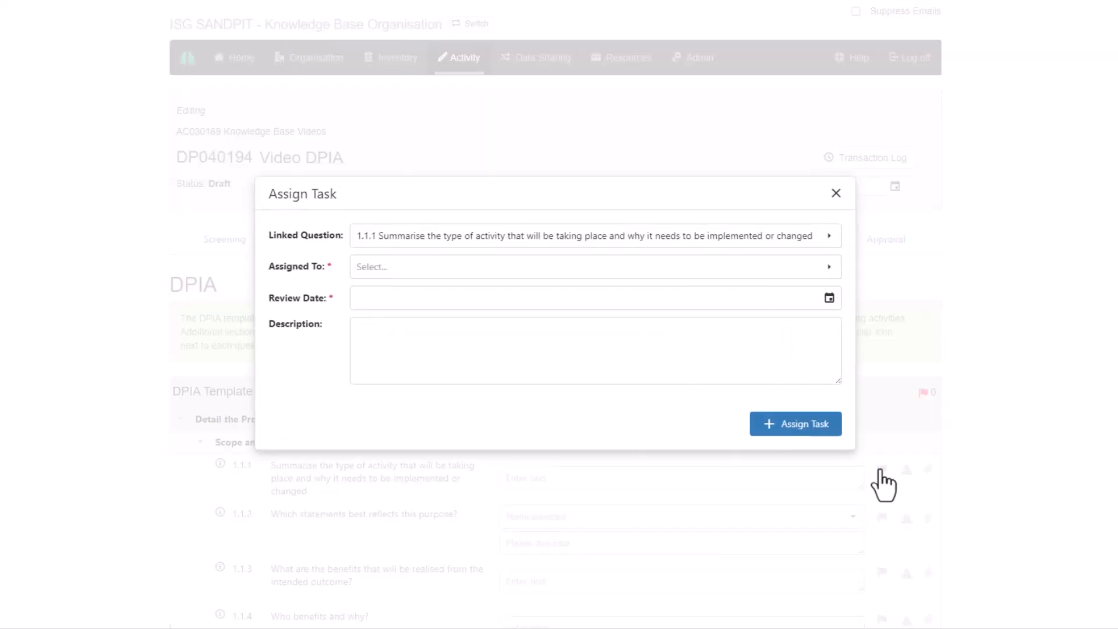
click(830, 269)
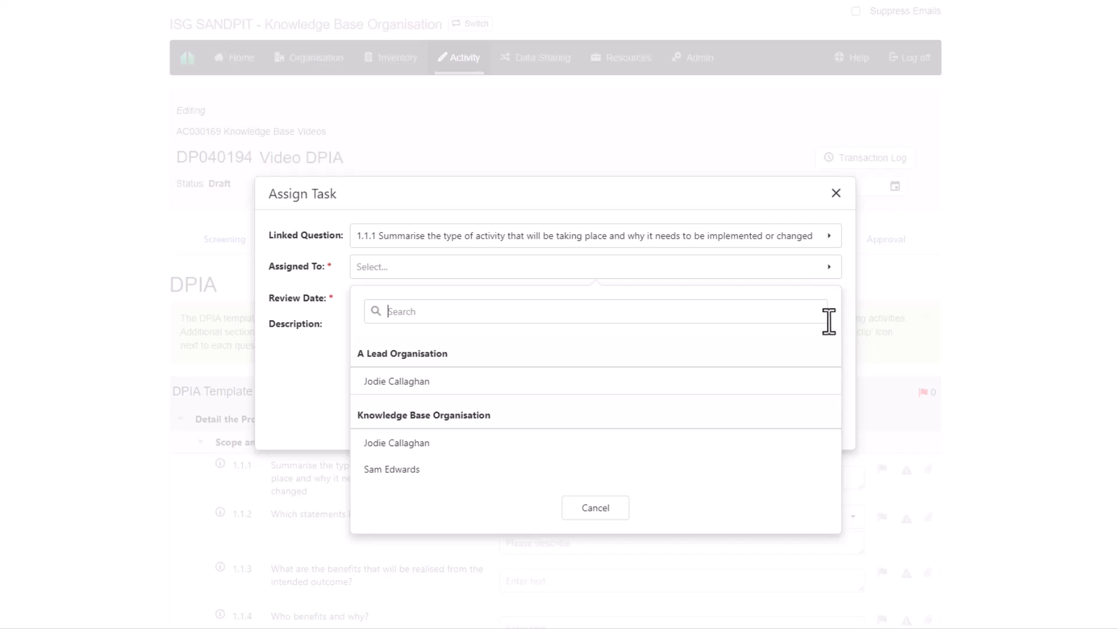
click(805, 383)
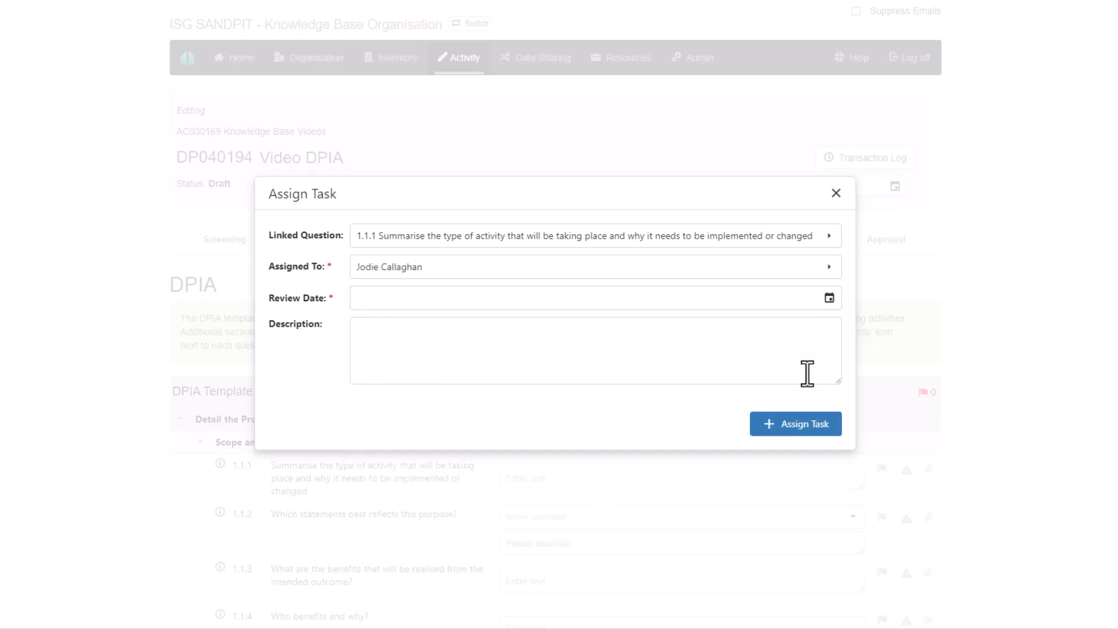
click(829, 300)
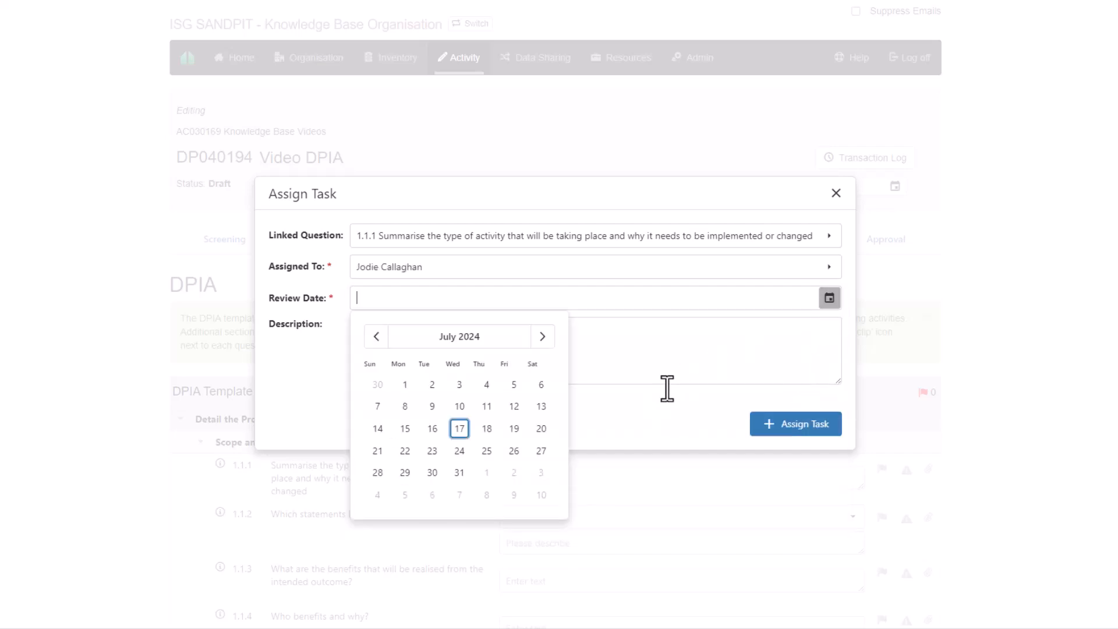
click(467, 455)
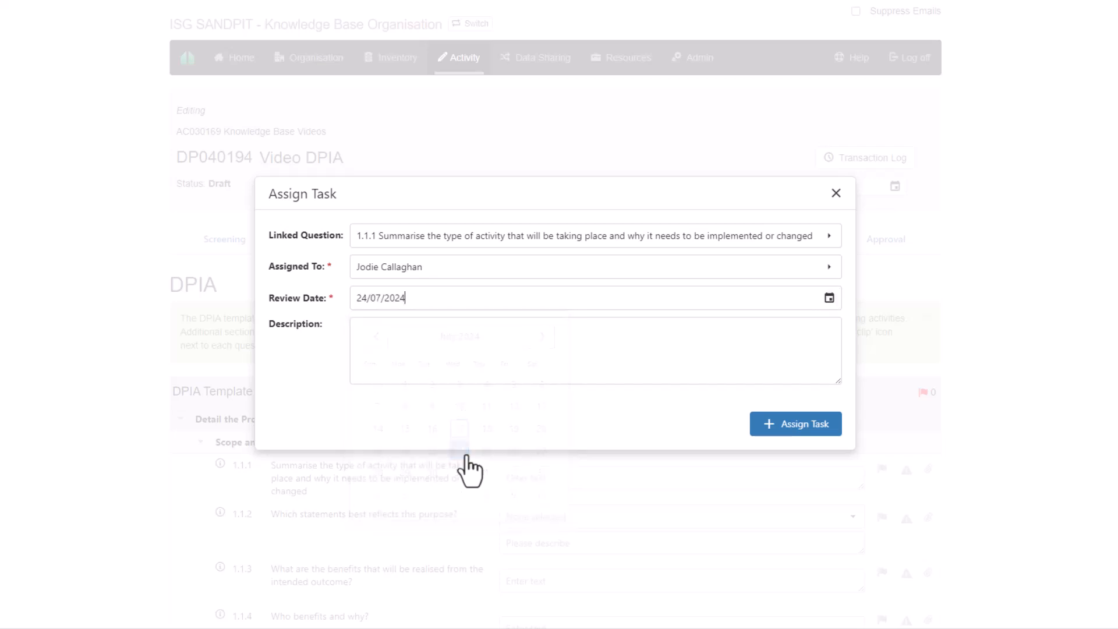
click(495, 355)
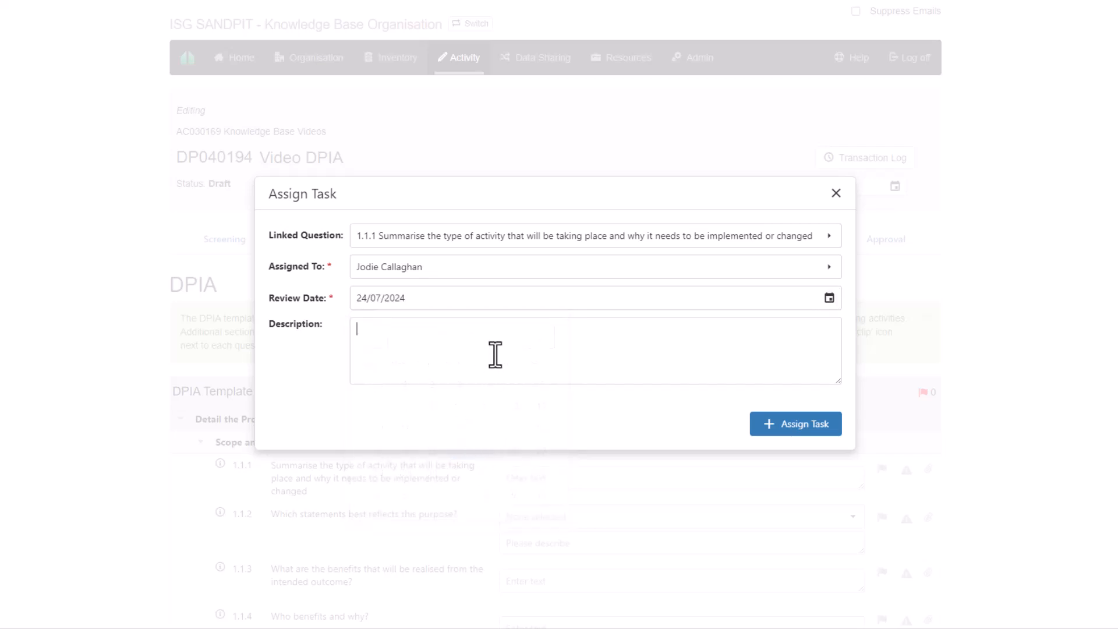
text(Any comments)
click(793, 431)
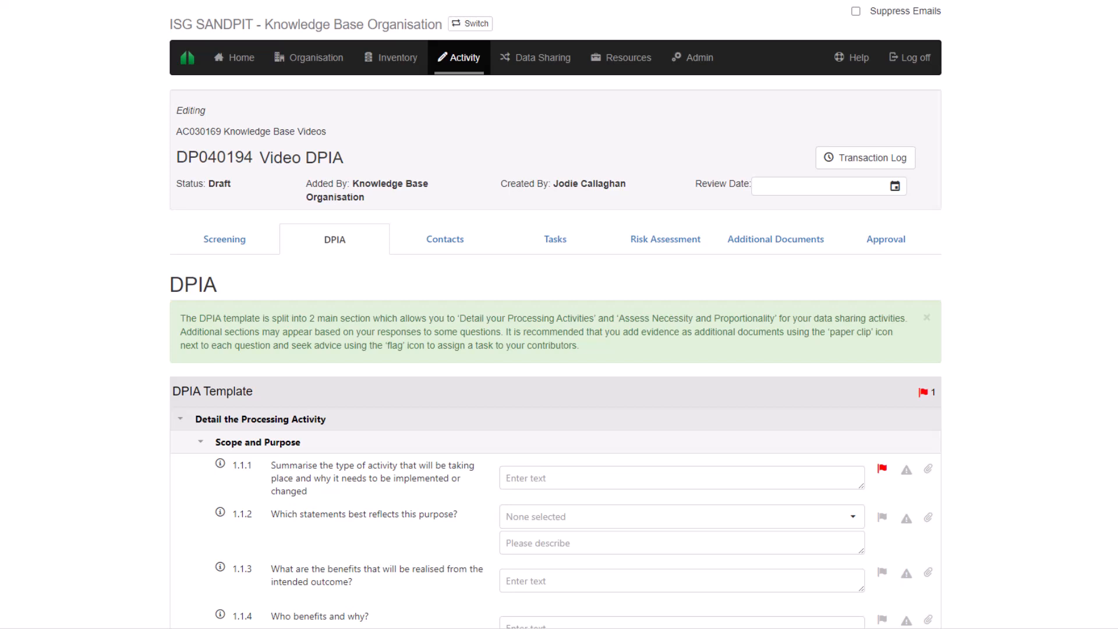
- Start a new risk on question 1.1.2 with the description "Description" and controls "xyz"
click(907, 518)
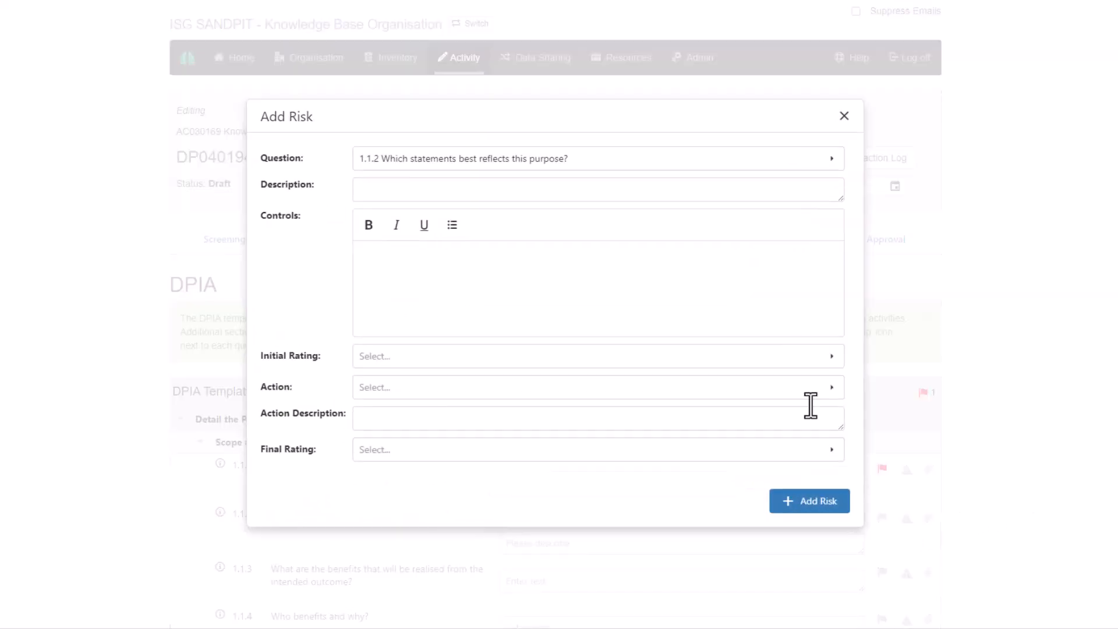
click(678, 192)
text(Description)
click(679, 280)
text(xyz)
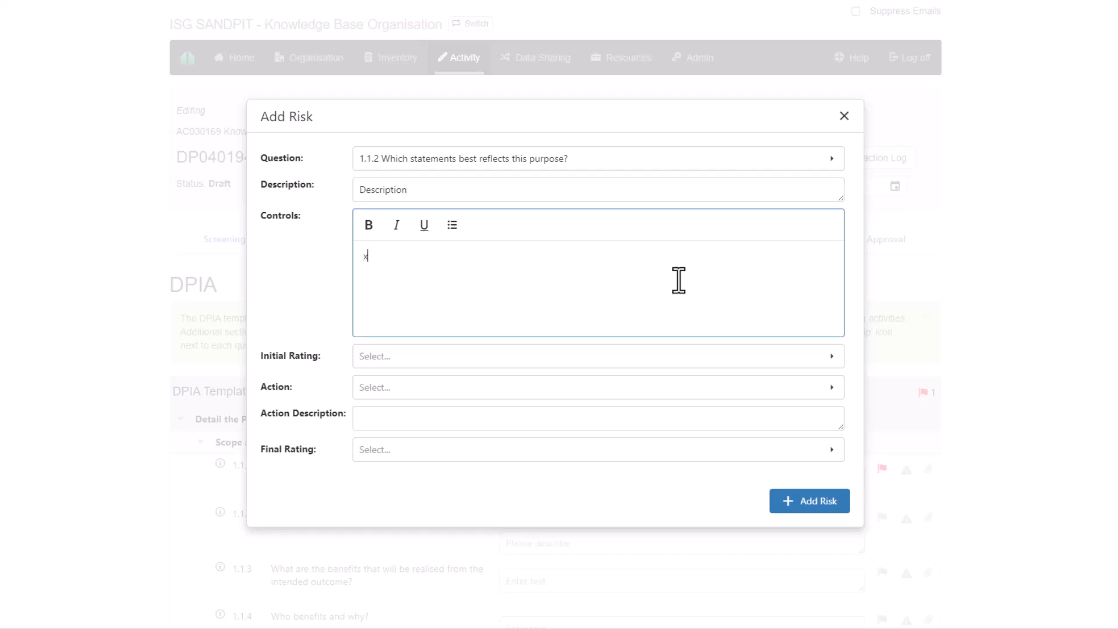
- Set the risk's initial rating to High, action to Mitigate / reduce and final rating to High, then add it and view the risk assessment
click(674, 352)
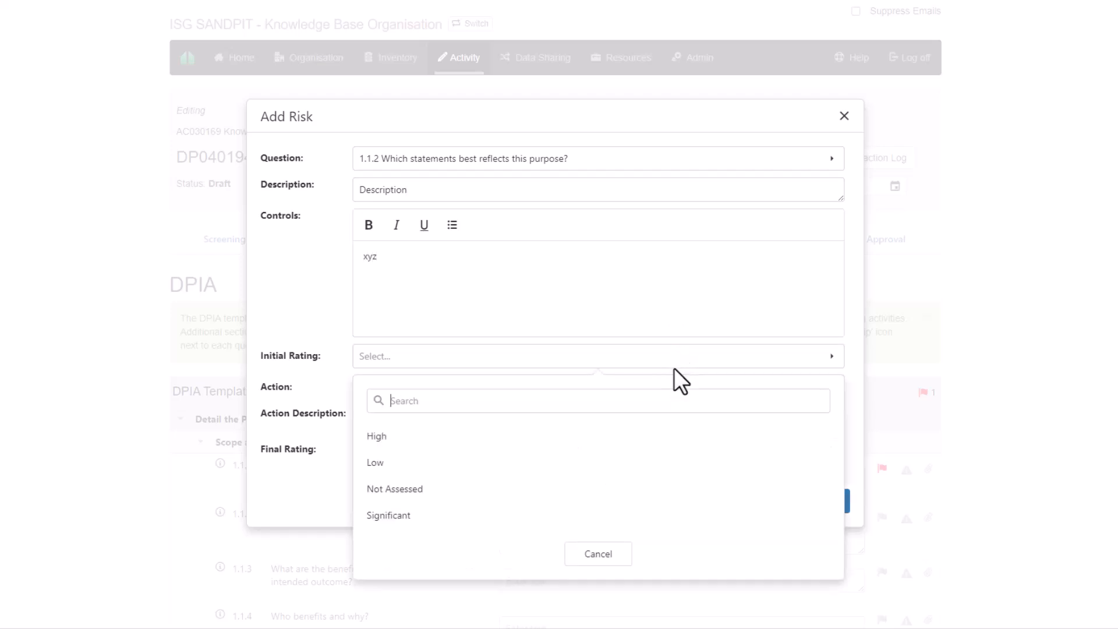
click(666, 434)
click(662, 396)
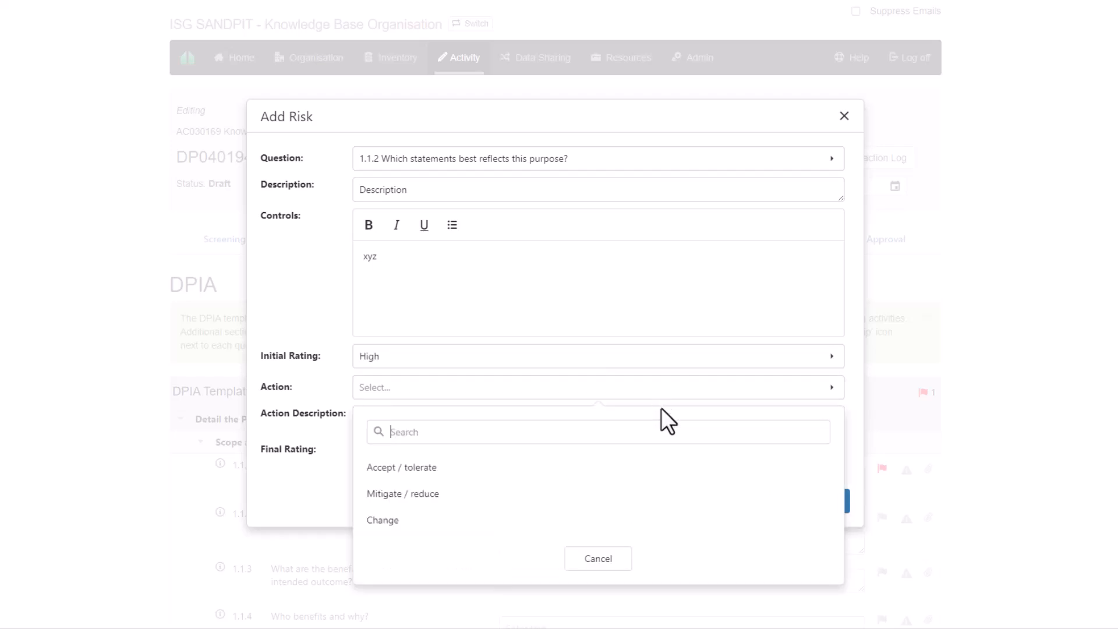
click(658, 492)
click(670, 460)
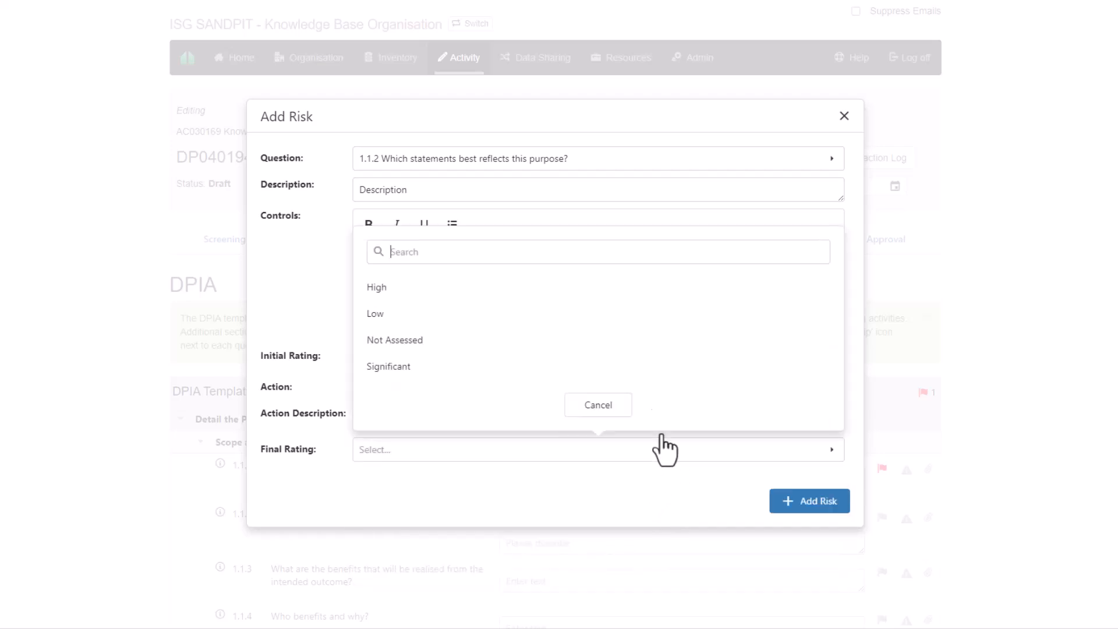
click(639, 300)
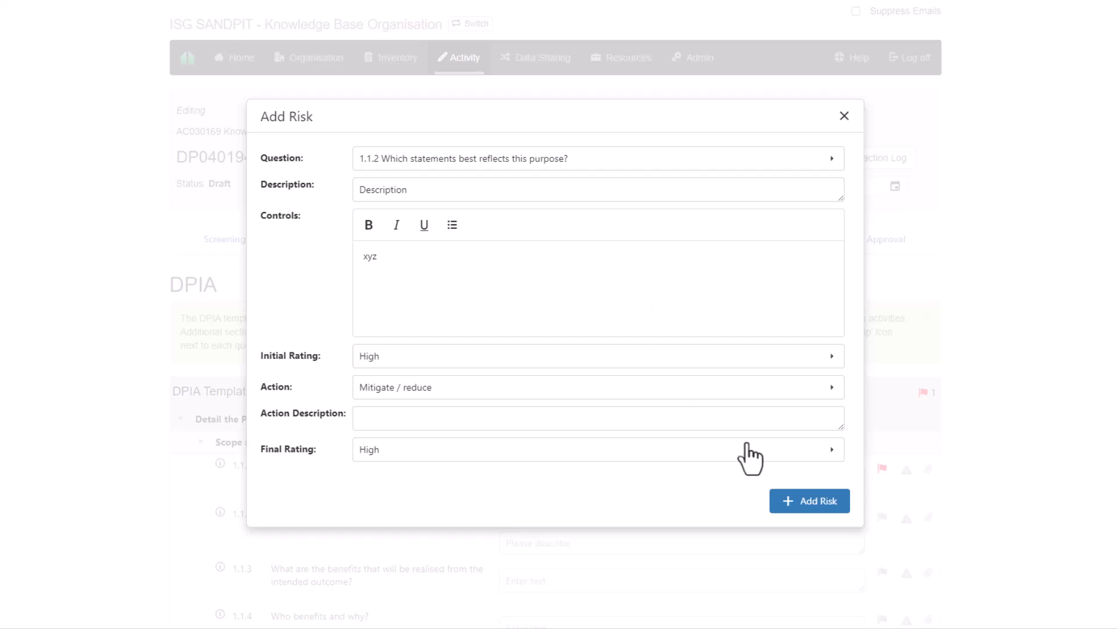
click(813, 513)
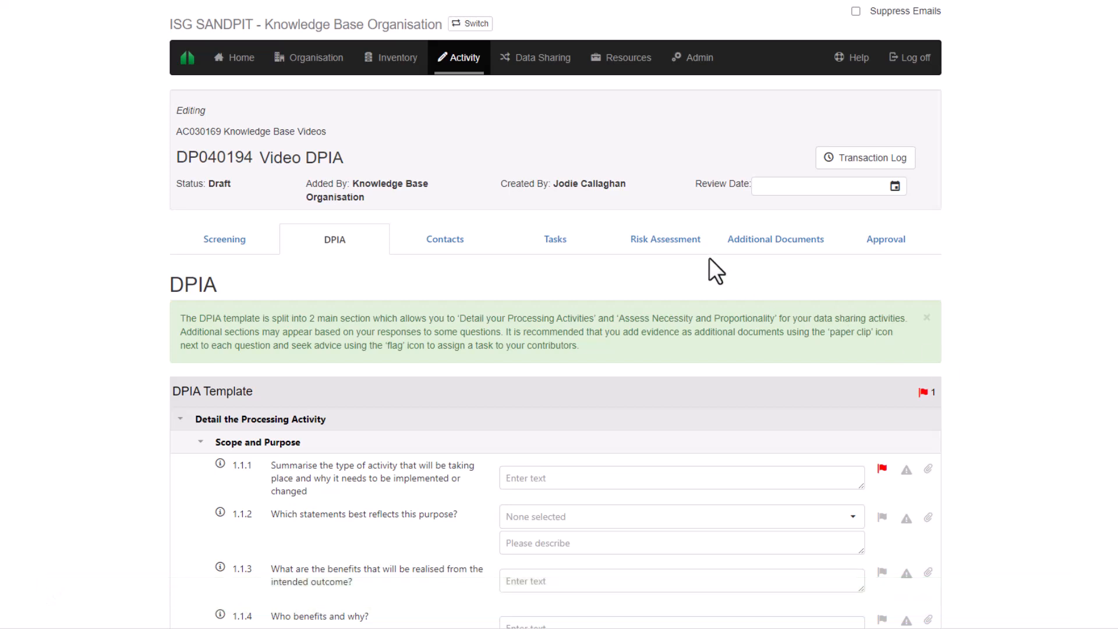
click(679, 243)
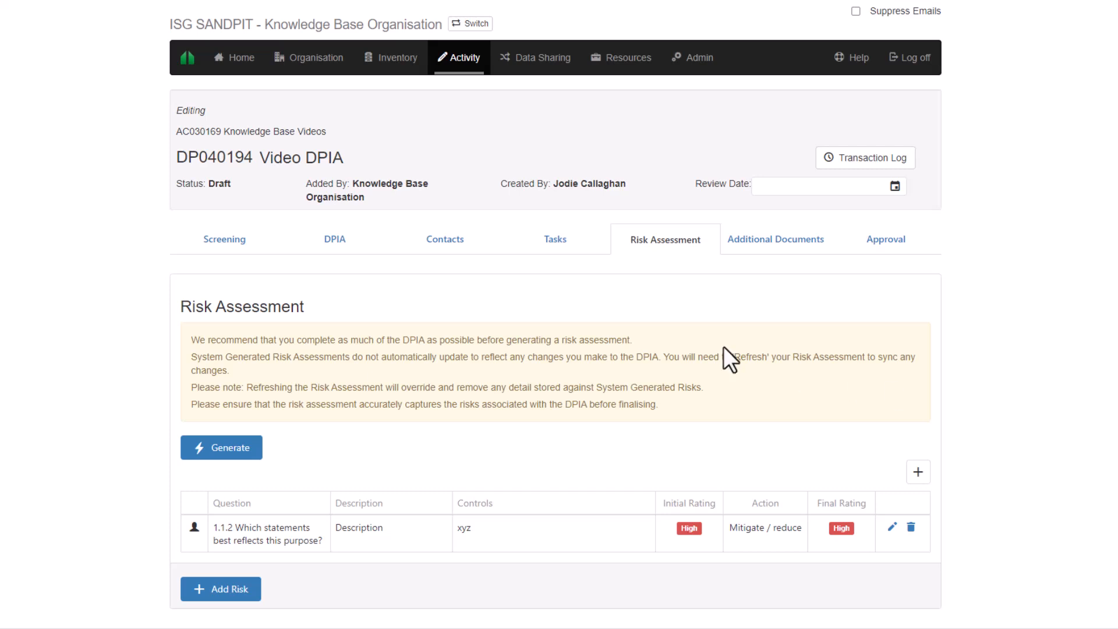
- Upload Document 1.txt and Document 2.txt as evidence against question 1.1.2 in the template's Scope and Purpose section
click(339, 244)
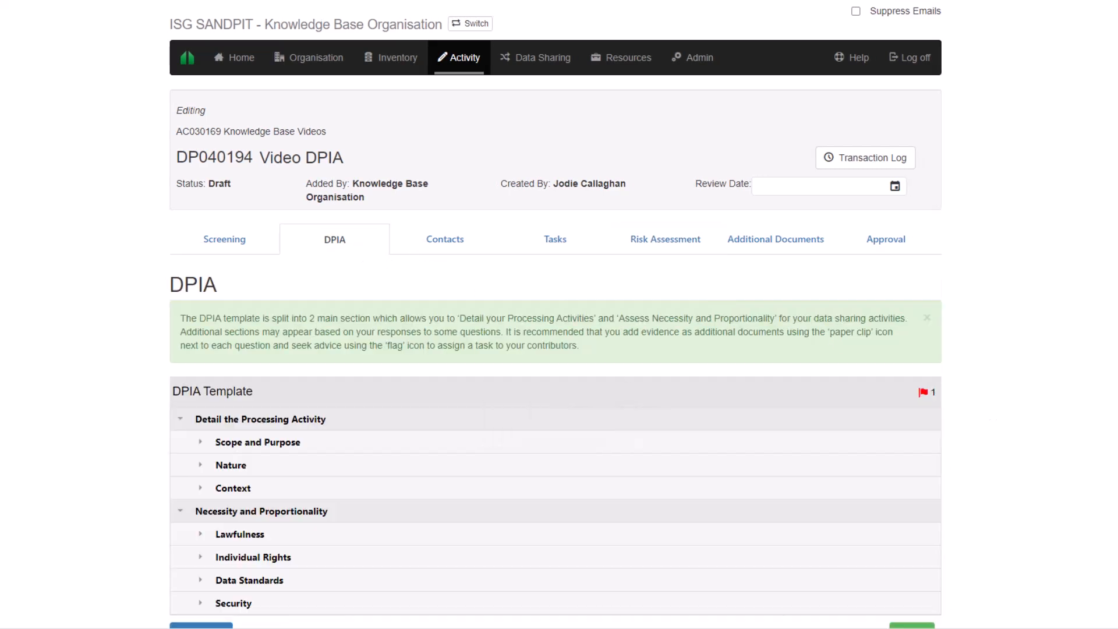
click(202, 443)
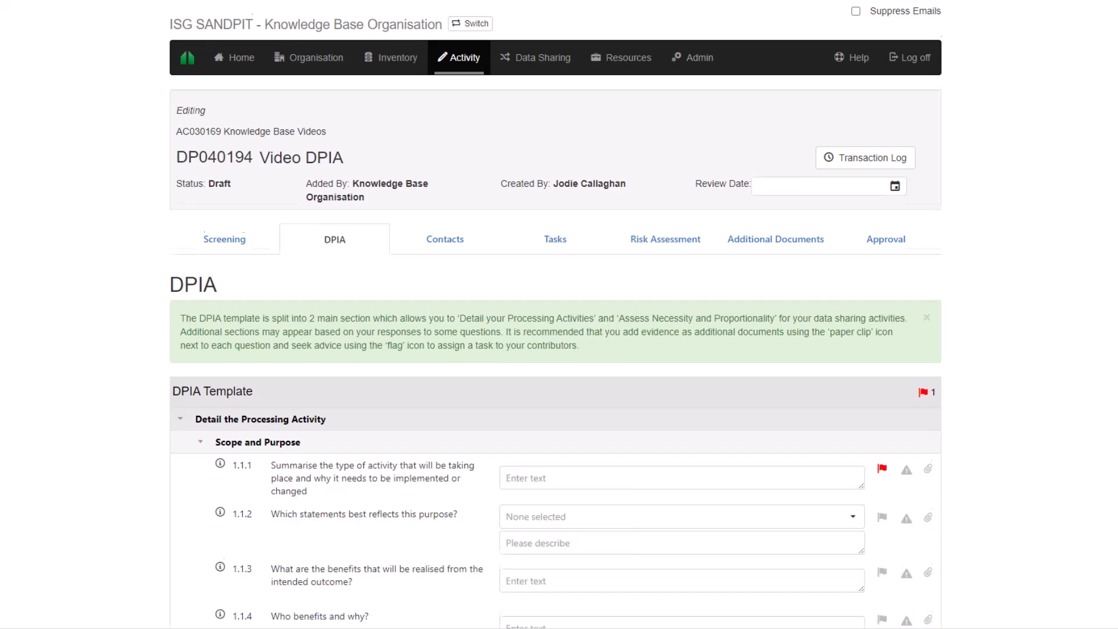
scroll(559, 314, down, 1)
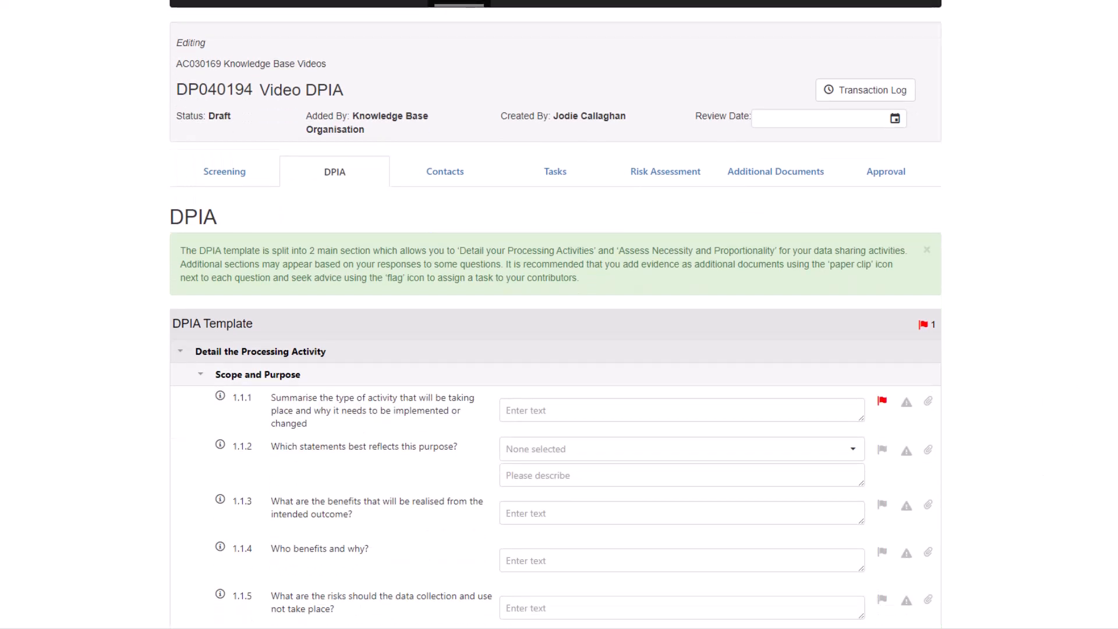
click(928, 451)
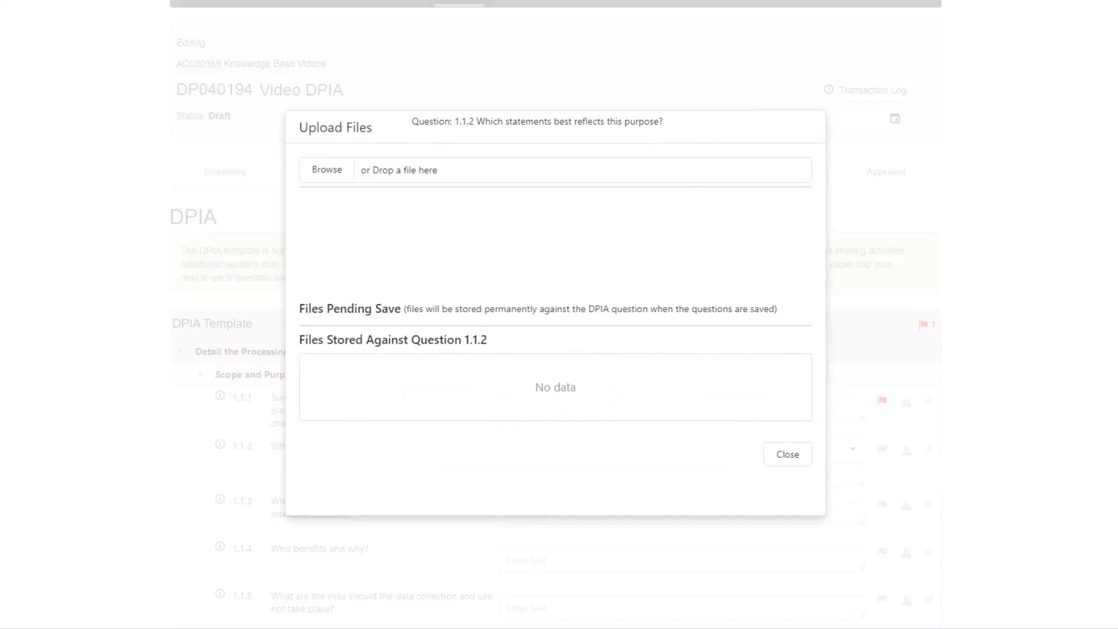
drag(991, 175, 680, 165)
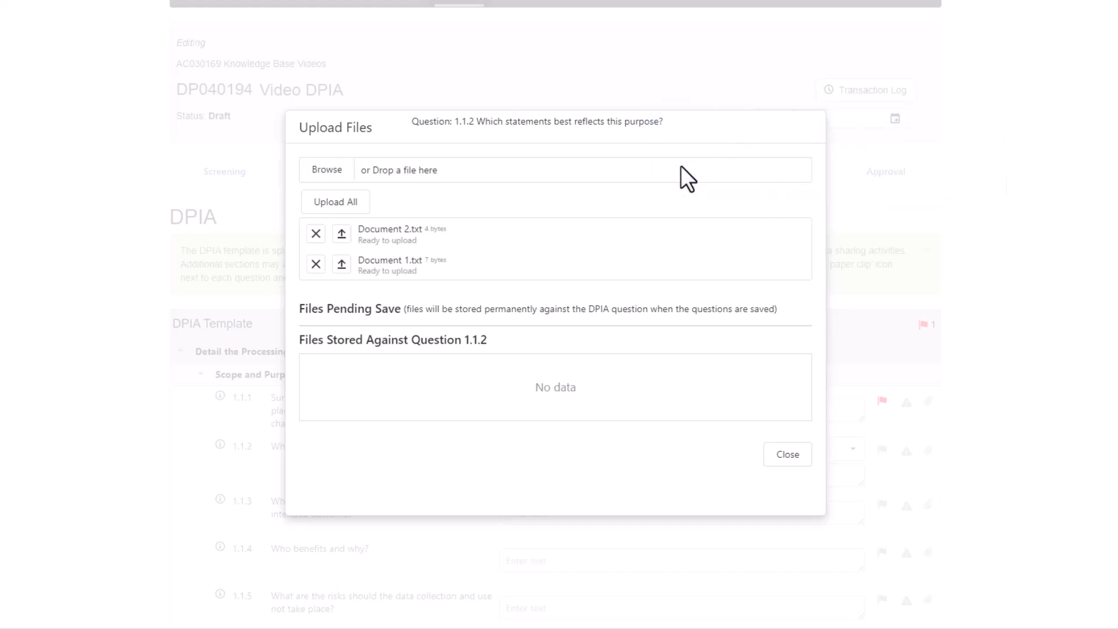
click(342, 212)
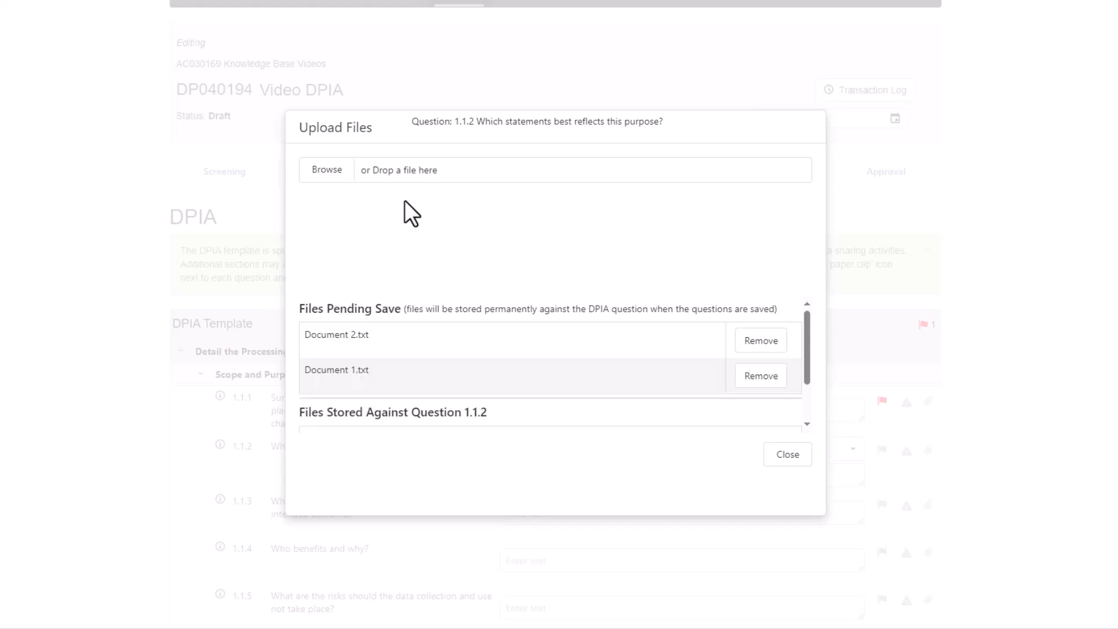
click(788, 455)
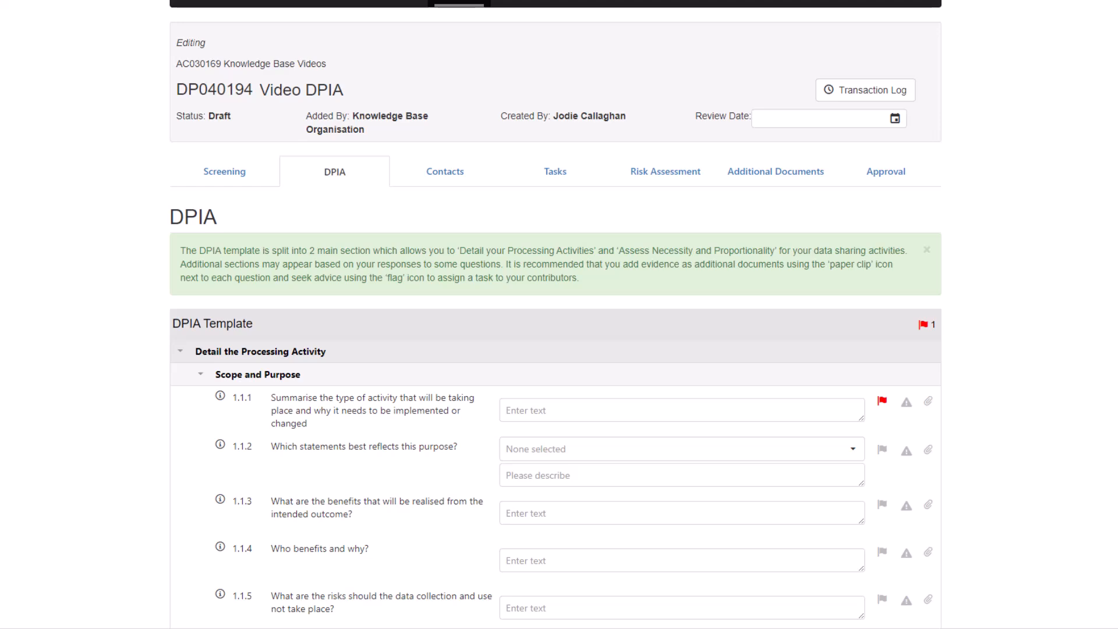
- Examine the remaining Scope and Purpose questions down to the end of the DPIA template
scroll(559, 314, down, 15)
scroll(559, 314, down, 6)
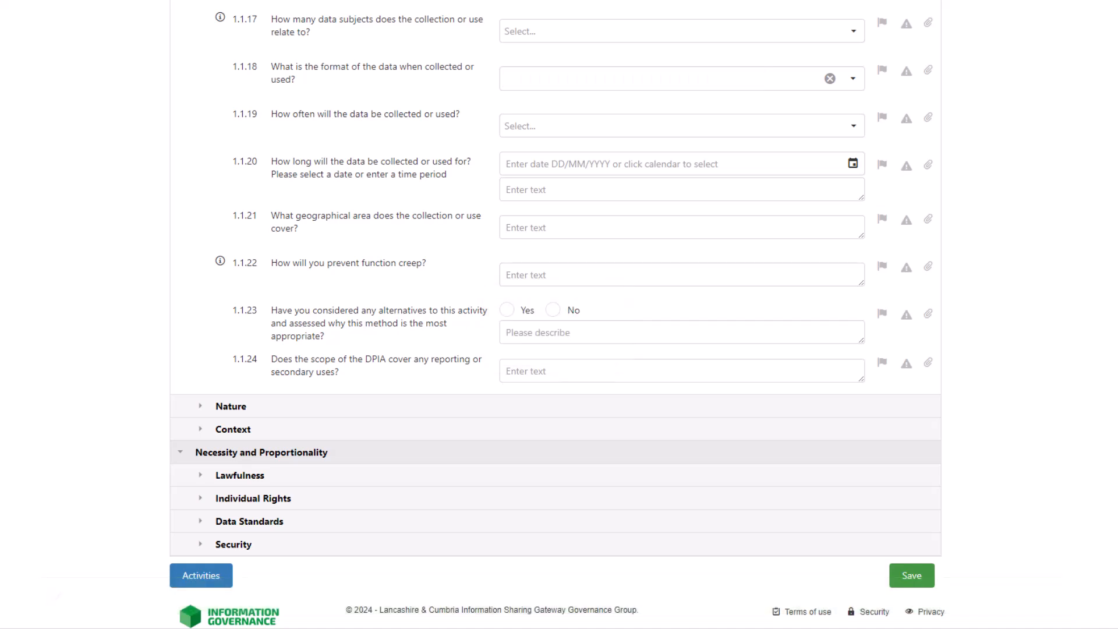
scroll(559, 315, up, 7)
scroll(559, 315, up, 10)
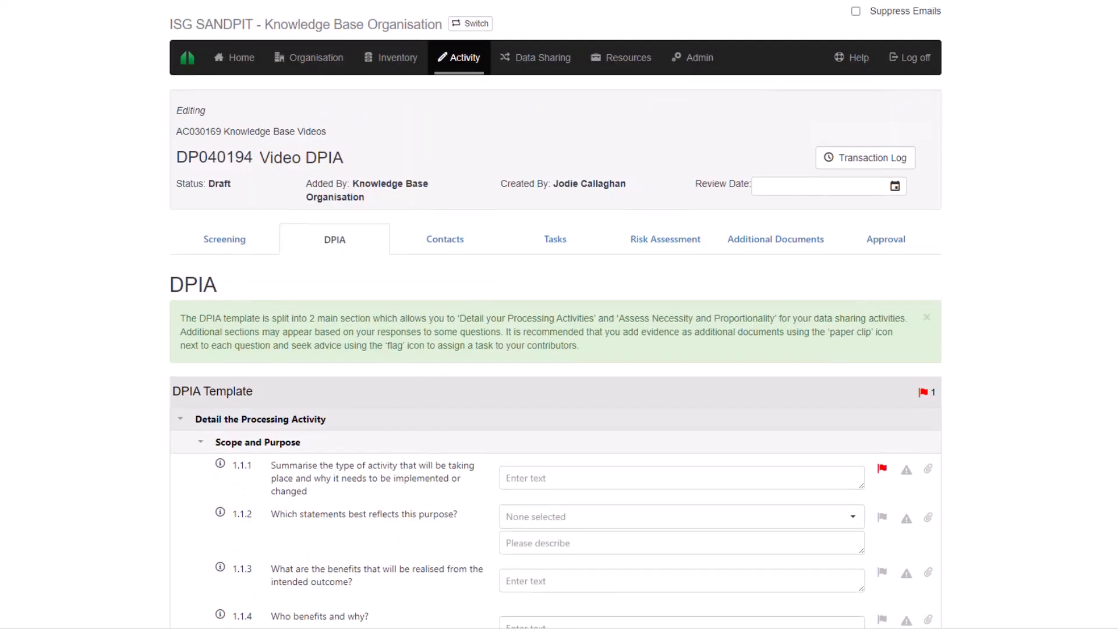
- From the DPIA's task list, assign the first Knowledge Base Organisation contributor an unlinked task with review date 25/07/2024 and description "Please do X task"
click(563, 247)
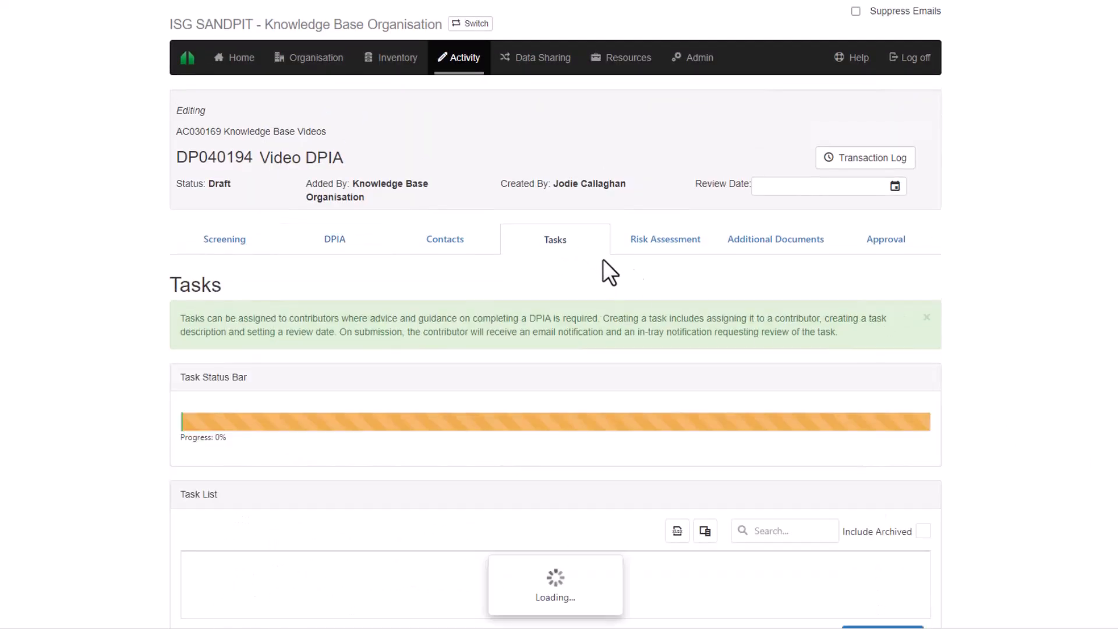
scroll(559, 314, down, 2)
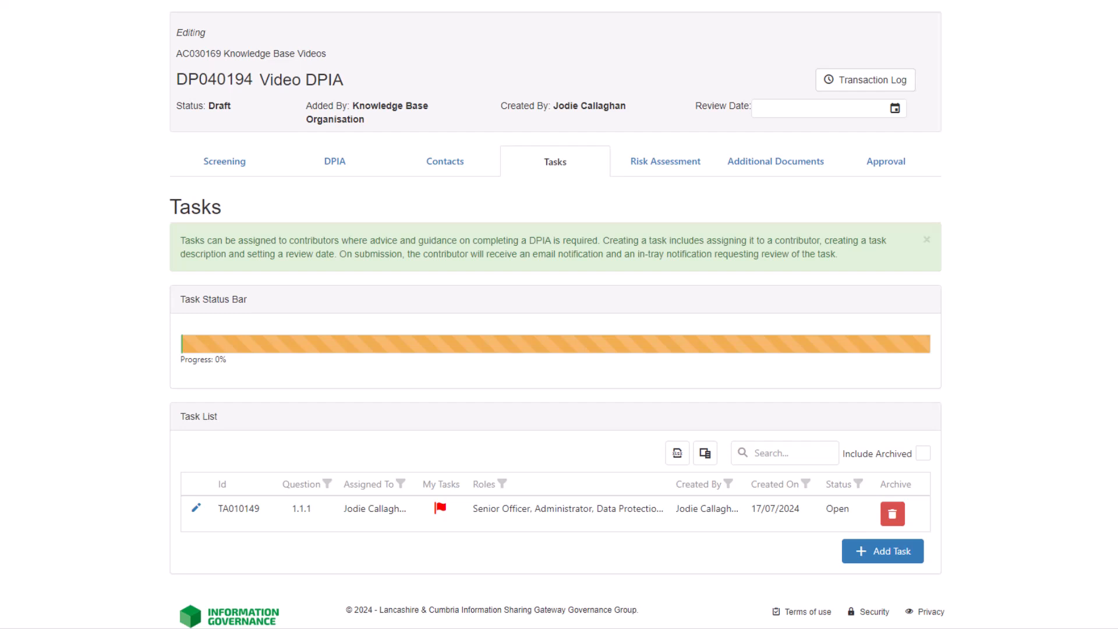
click(882, 557)
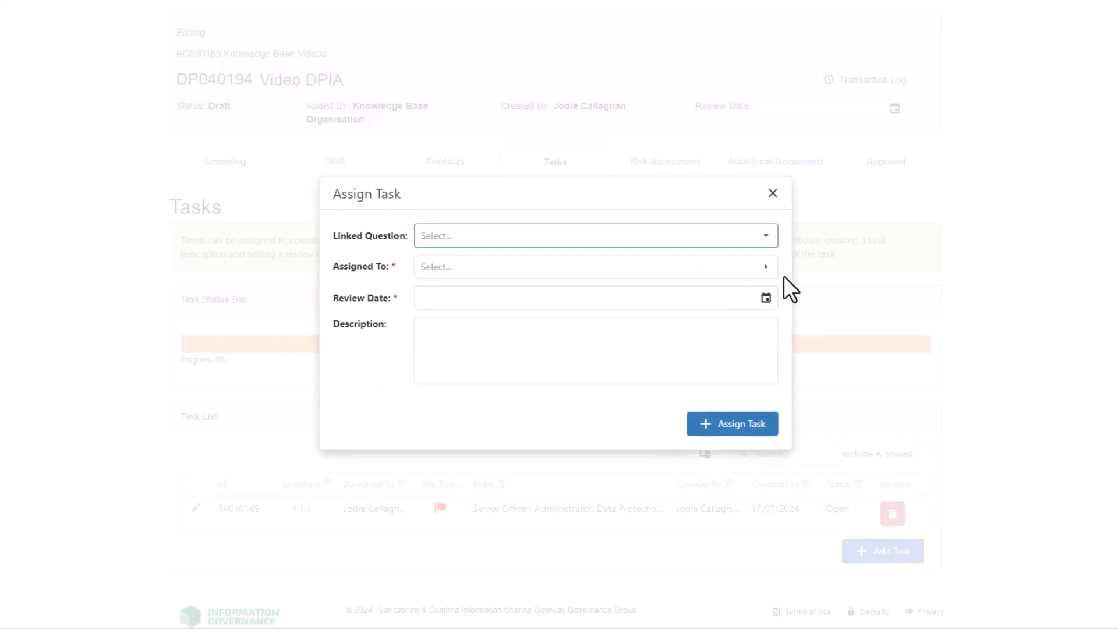
click(766, 236)
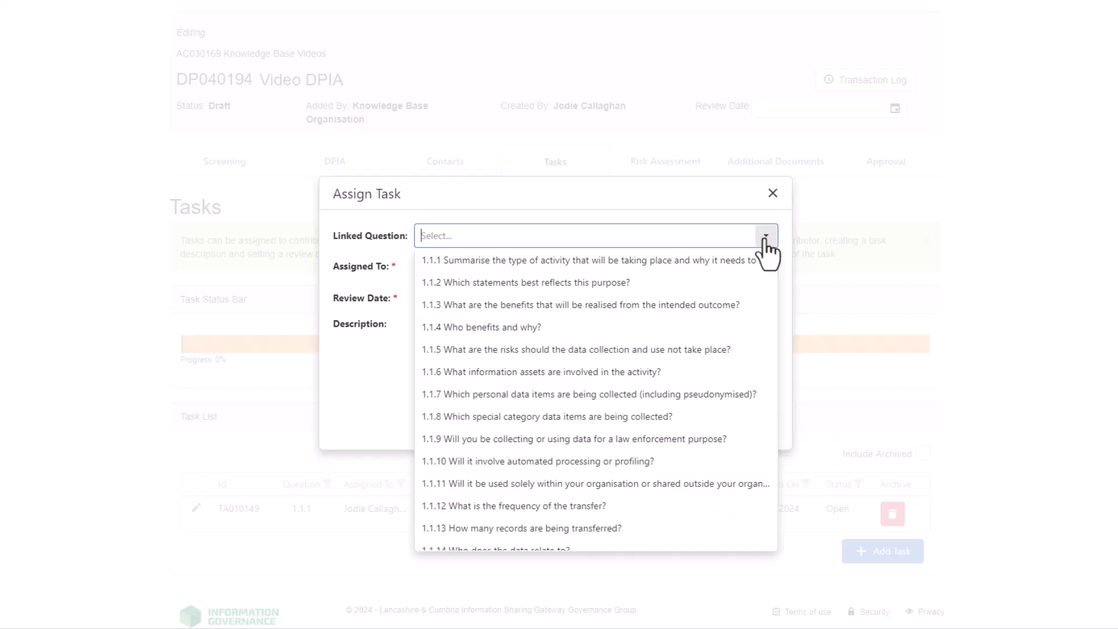
click(766, 237)
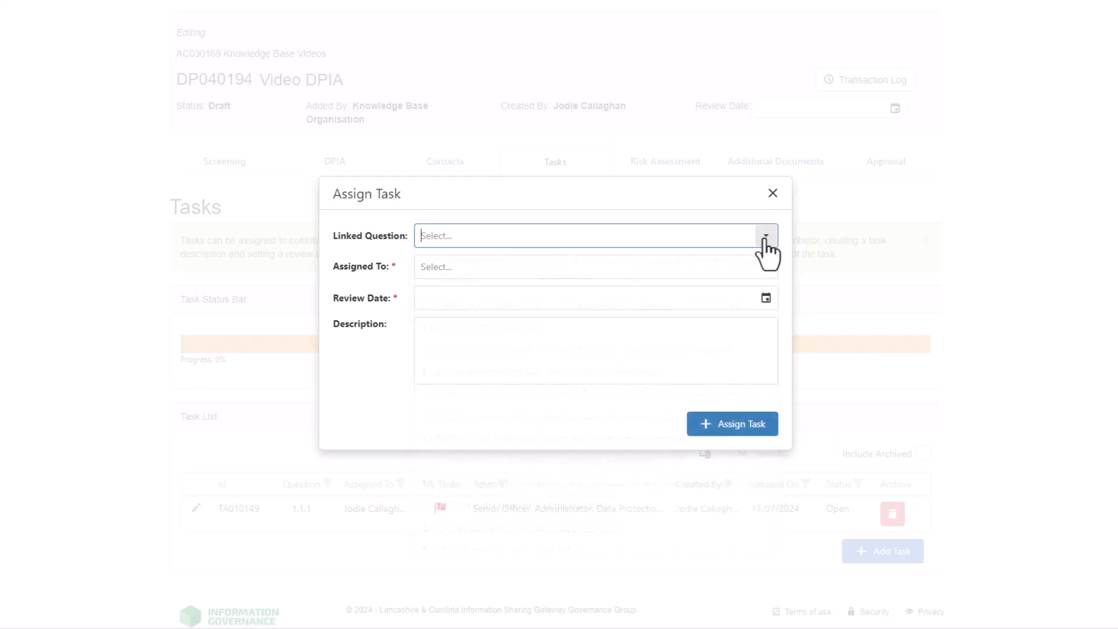
click(767, 269)
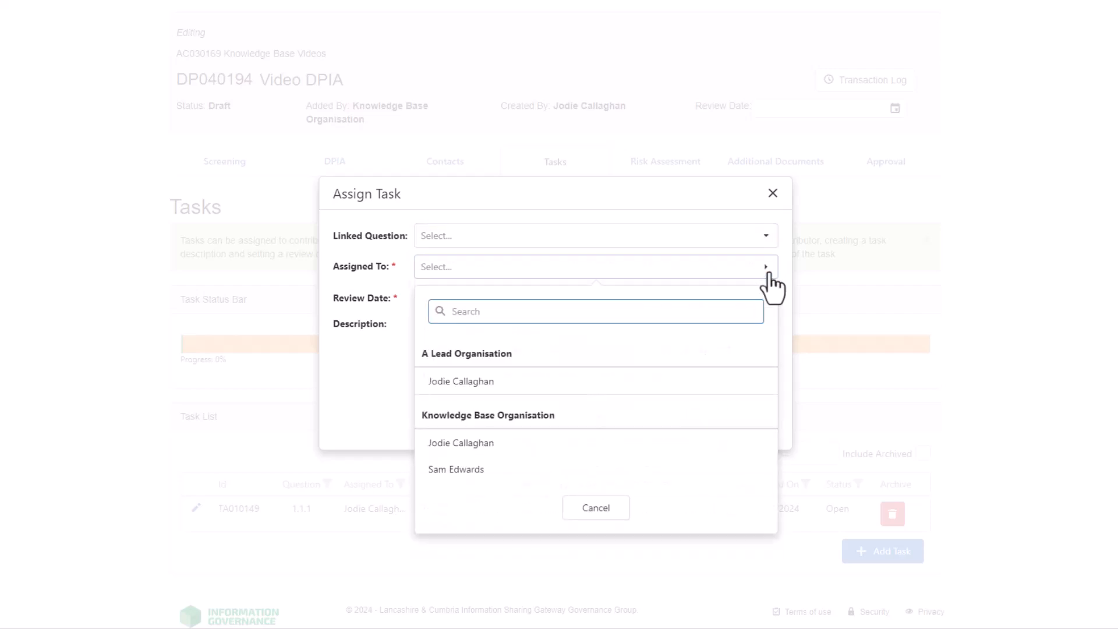
click(722, 448)
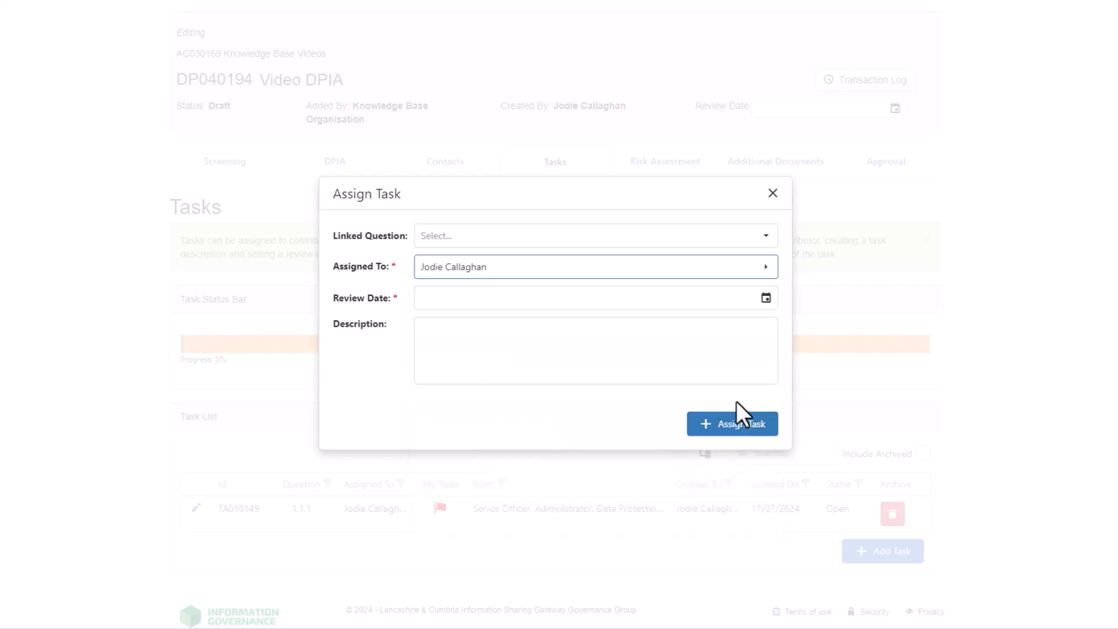
click(765, 299)
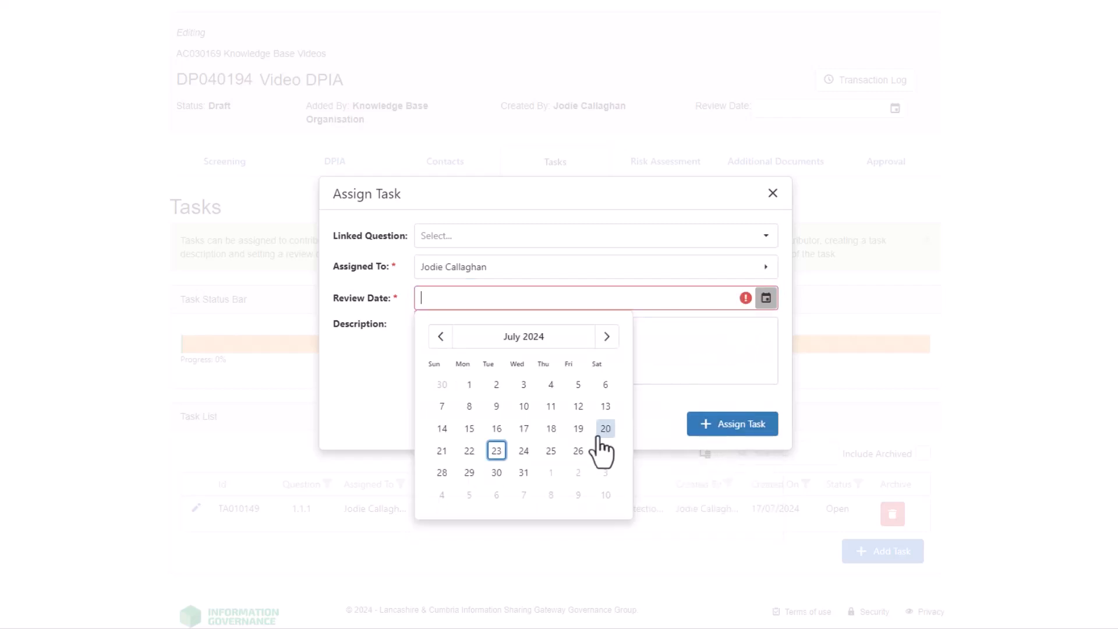
click(551, 451)
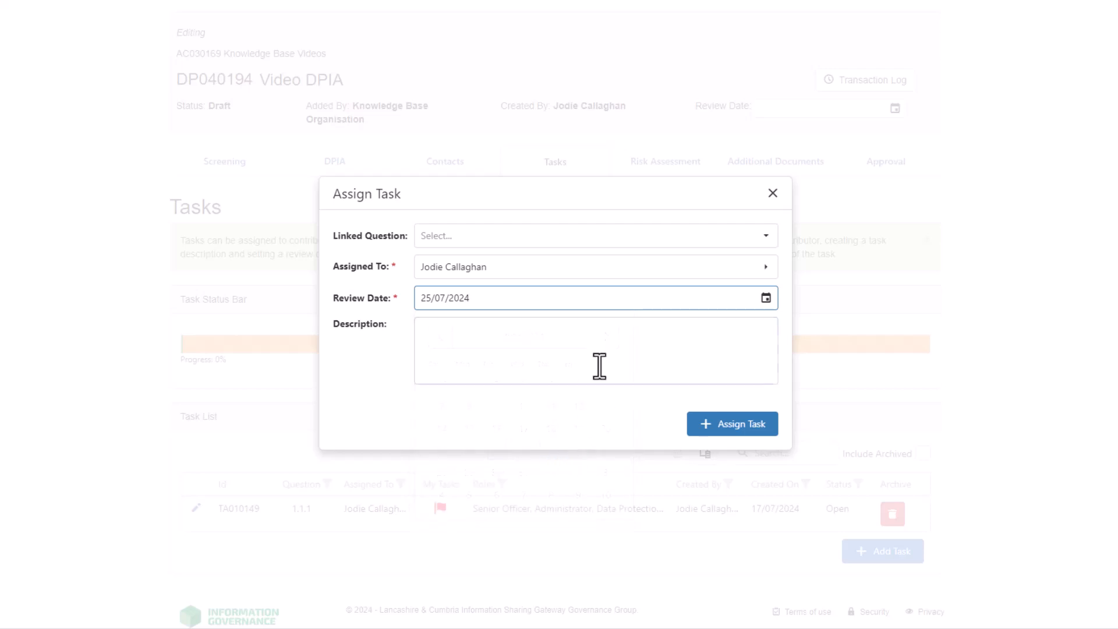
click(602, 349)
text(Please do X task)
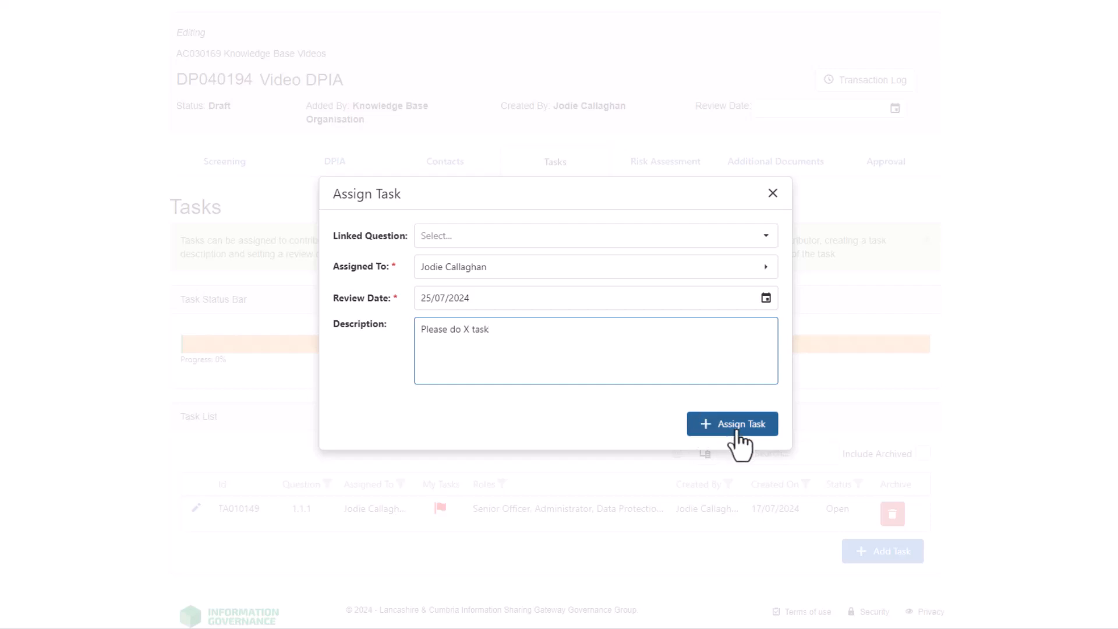
click(737, 431)
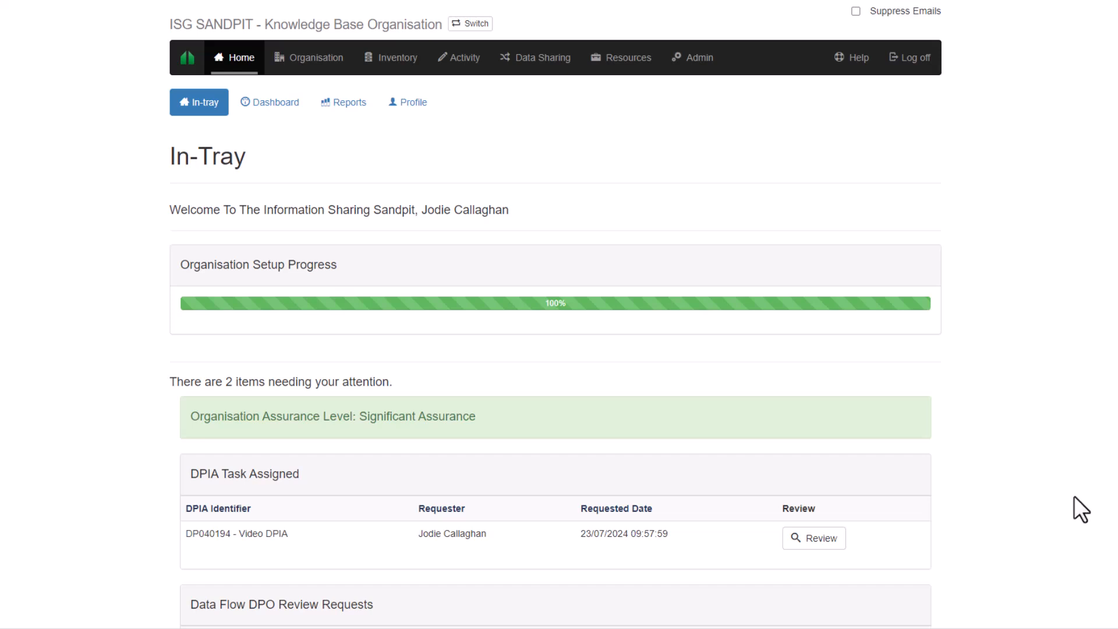
- Review the assigned Video DPIA task from the in-tray, comment "Task done" on the unlinked task, and save and close it
click(814, 547)
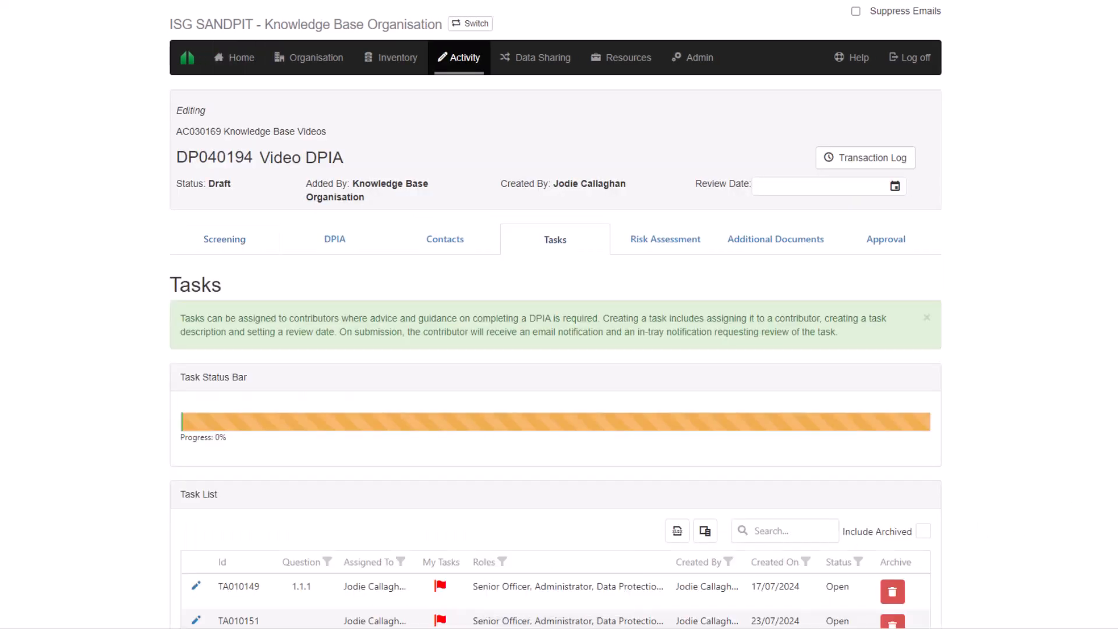
scroll(555, 314, down, 2)
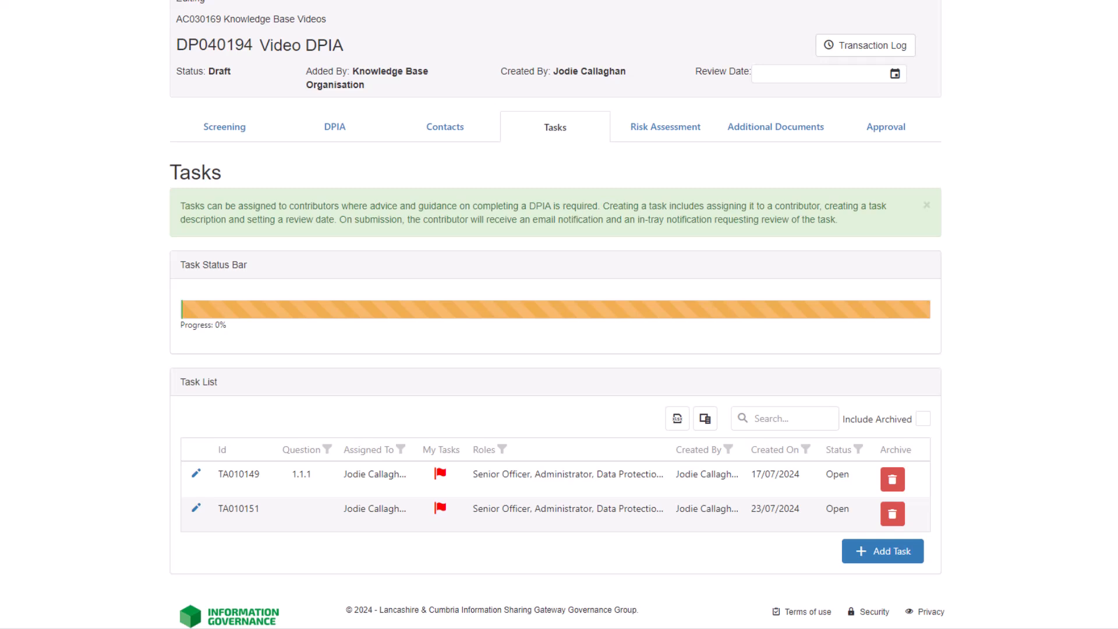
click(195, 509)
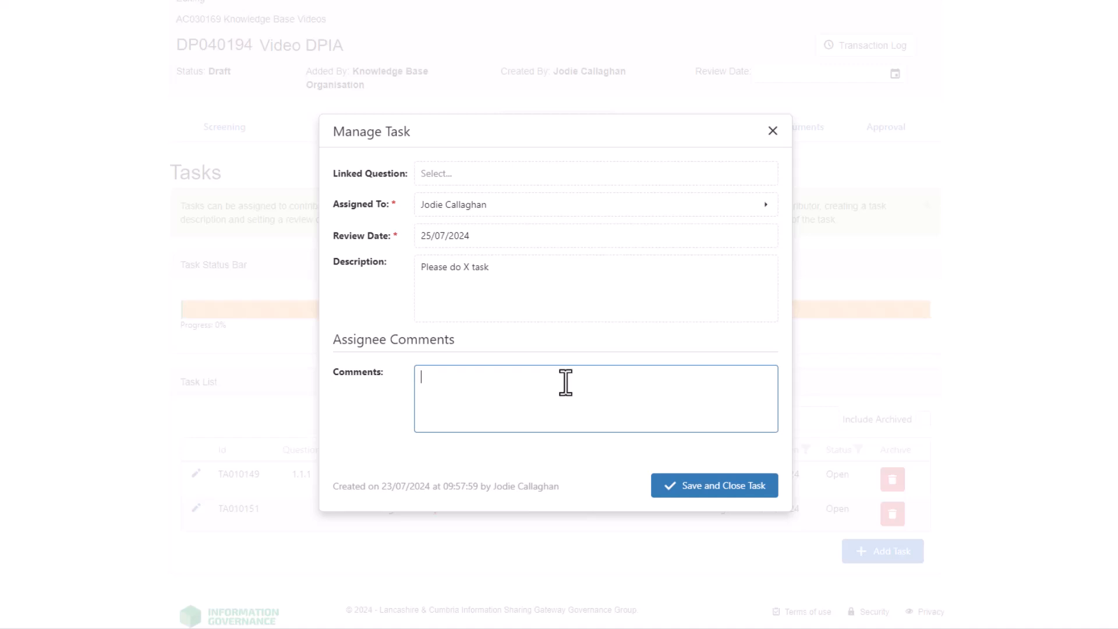
text(Task done)
click(707, 508)
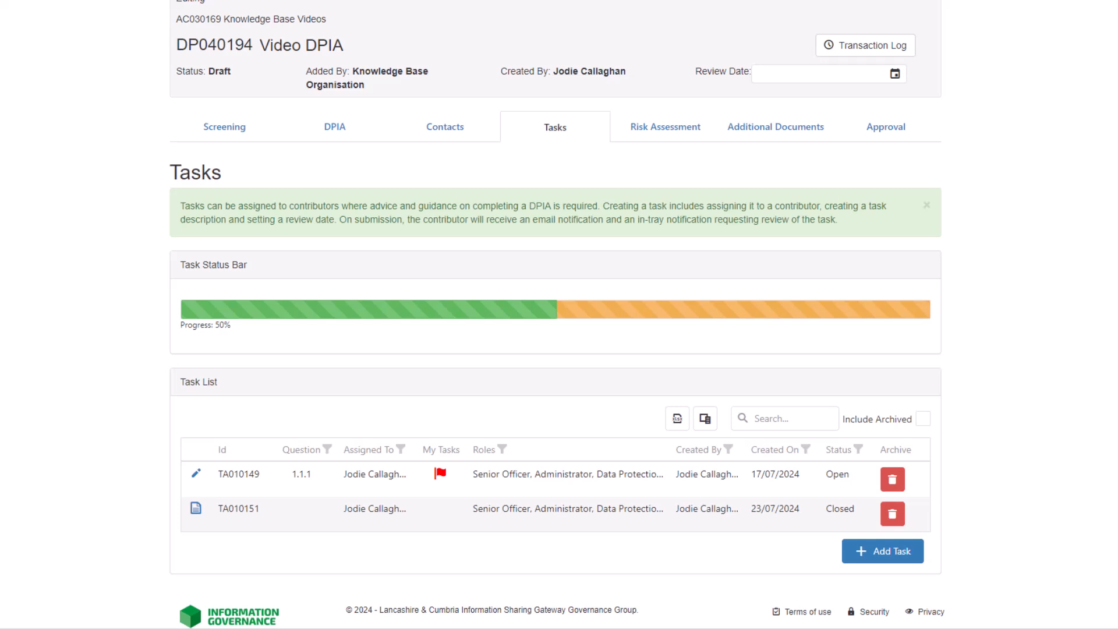
- Generate the DPIA's risk assessment and review the system-generated risks down to question 2.9.7
scroll(556, 314, up, 2)
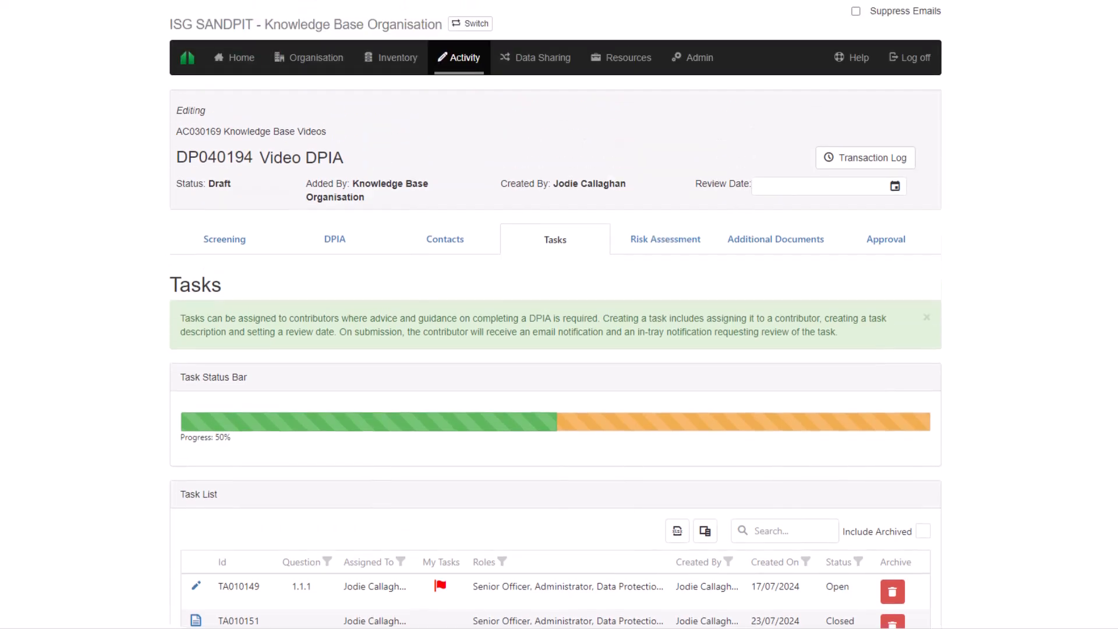
click(675, 244)
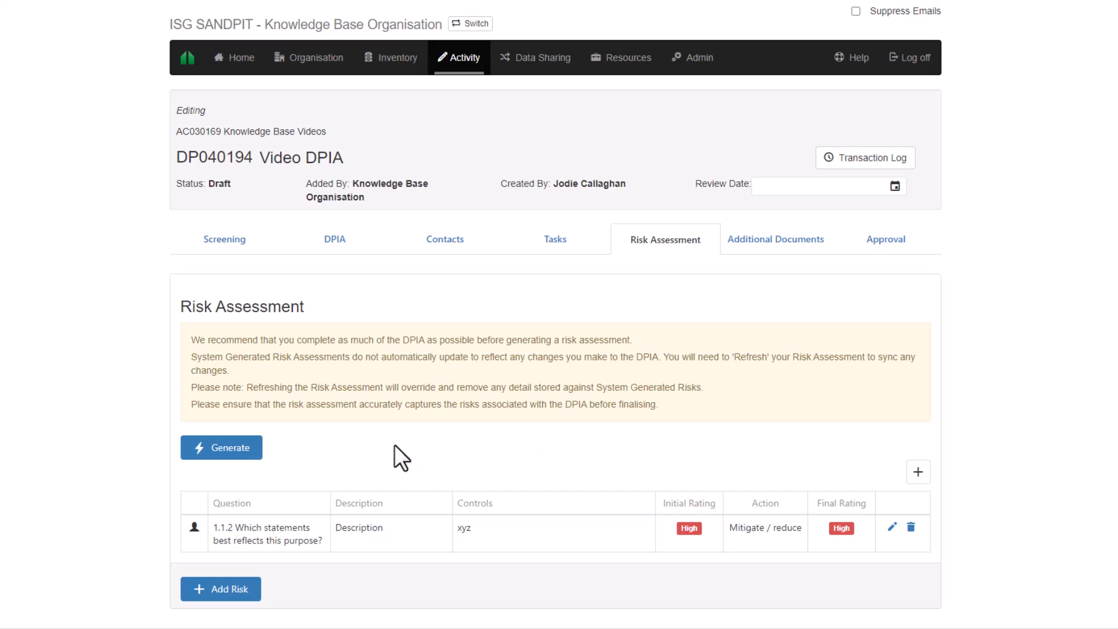
click(230, 448)
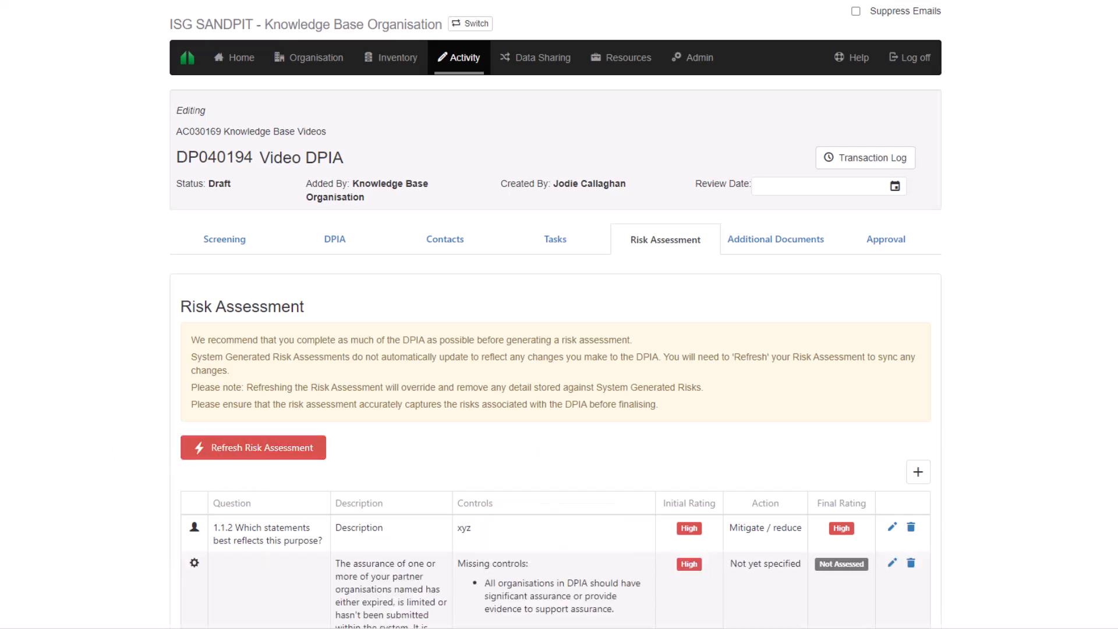
scroll(555, 314, down, 3)
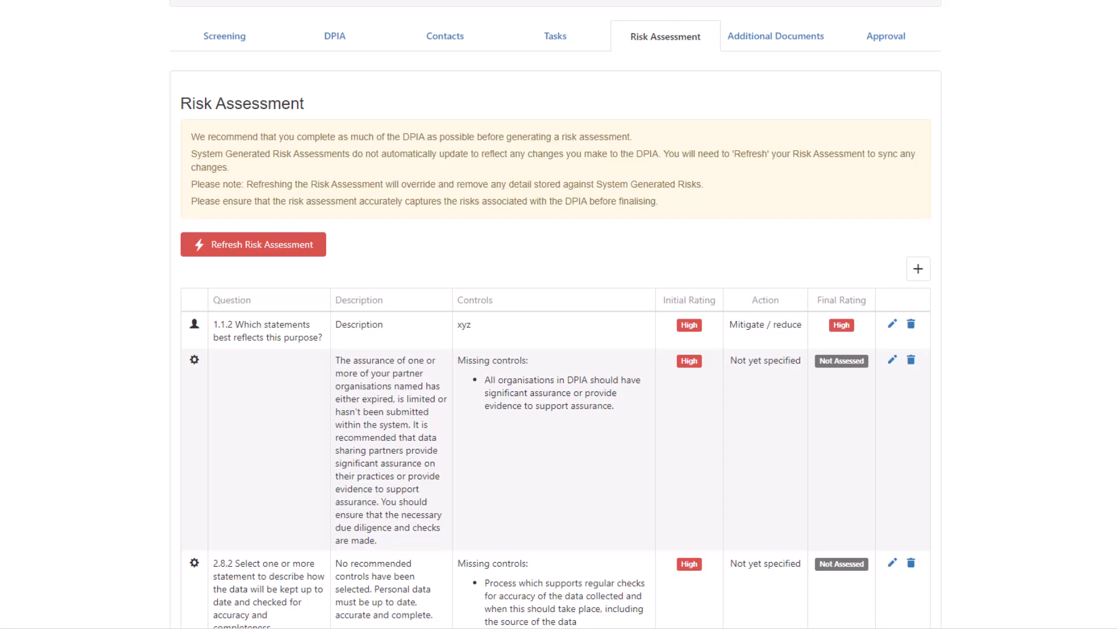
scroll(555, 314, down, 15)
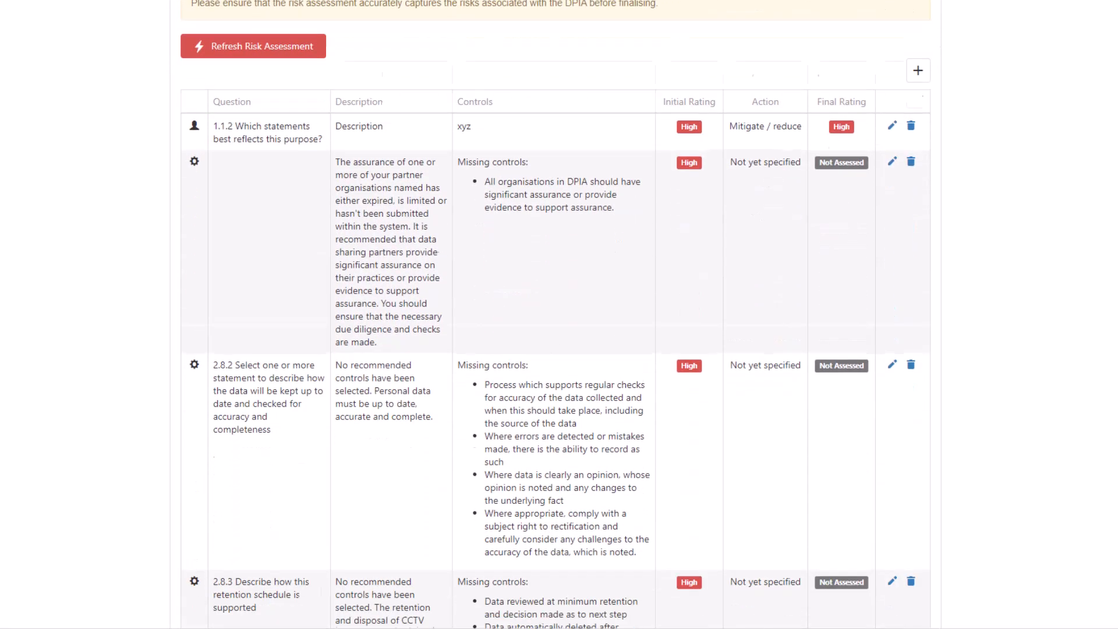
scroll(555, 315, down, 12)
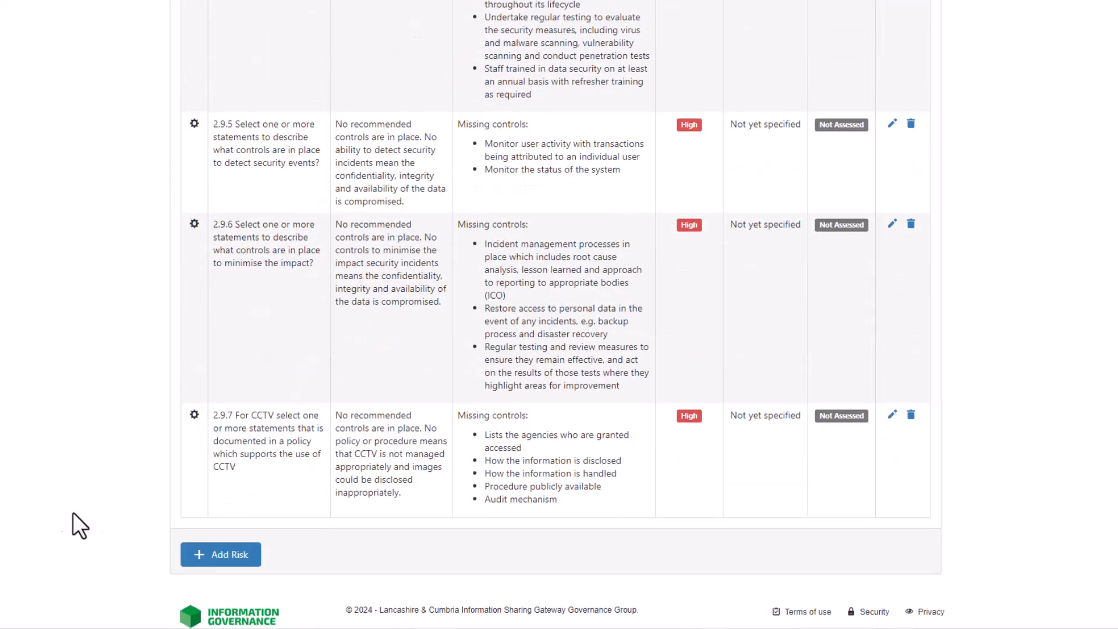
- Add a risk for question 1.1.8 with description "XYZ", initial rating Low and final rating High, and save it
click(214, 559)
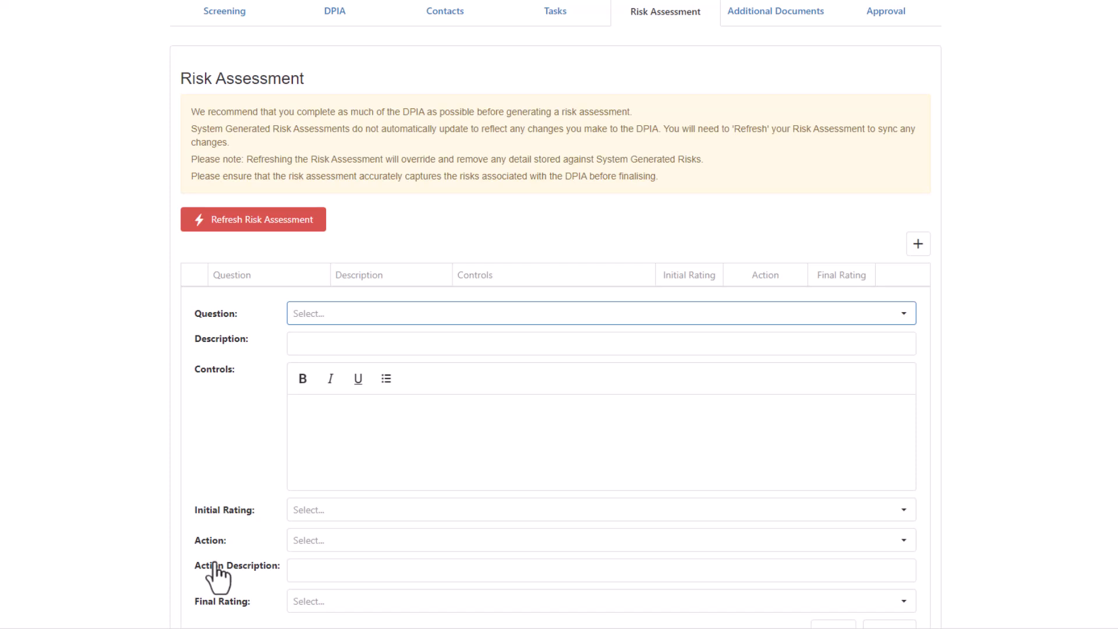
scroll(217, 573, down, 2)
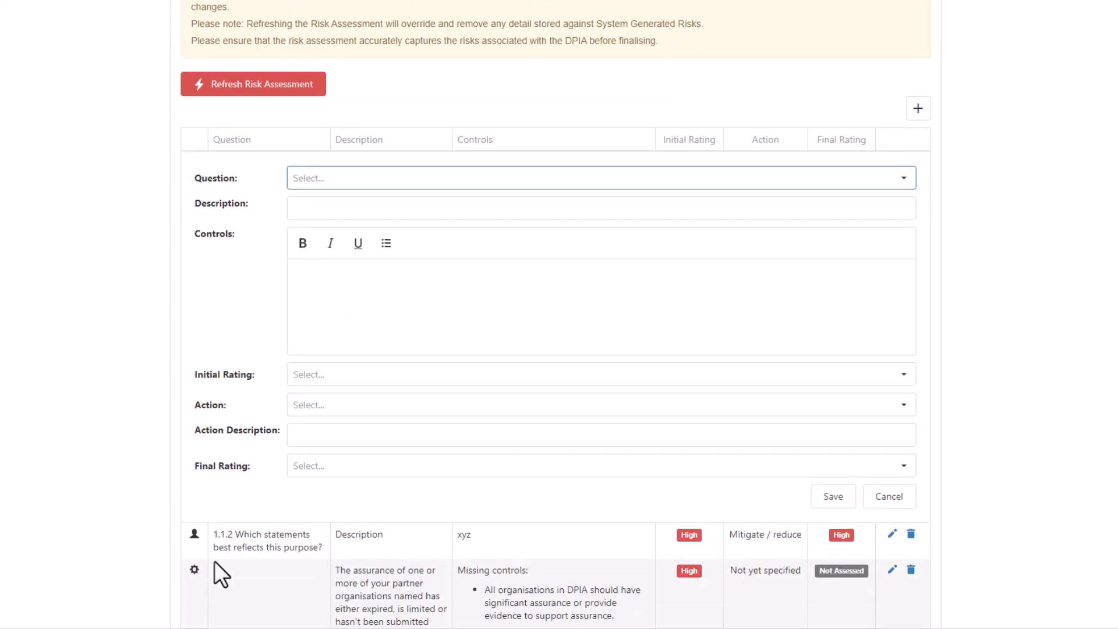
click(902, 180)
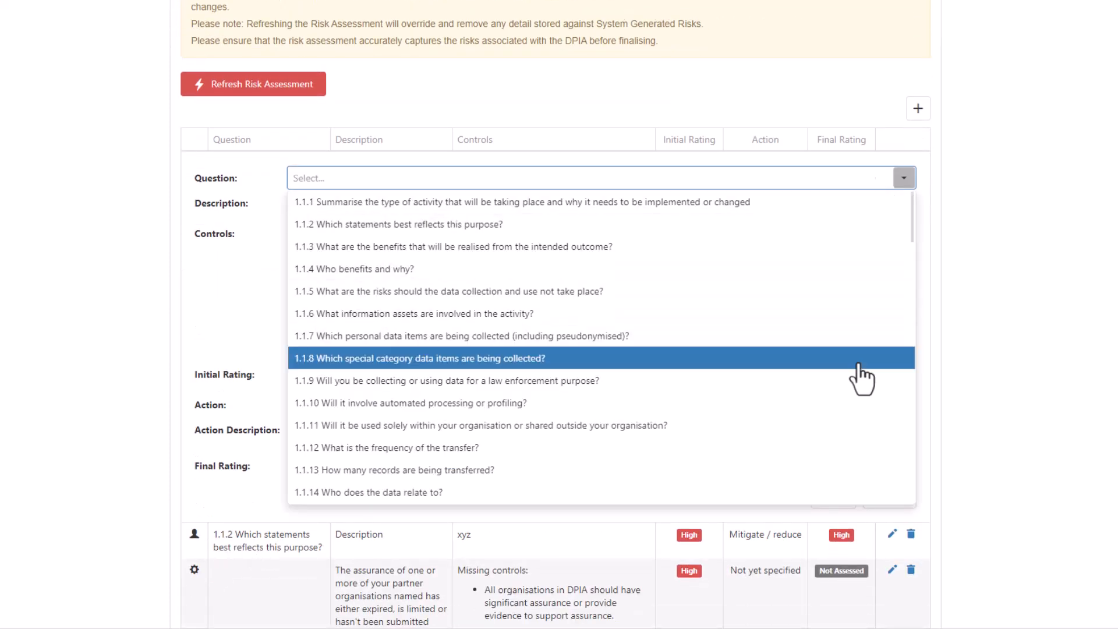
click(791, 361)
click(841, 211)
text(XYZ)
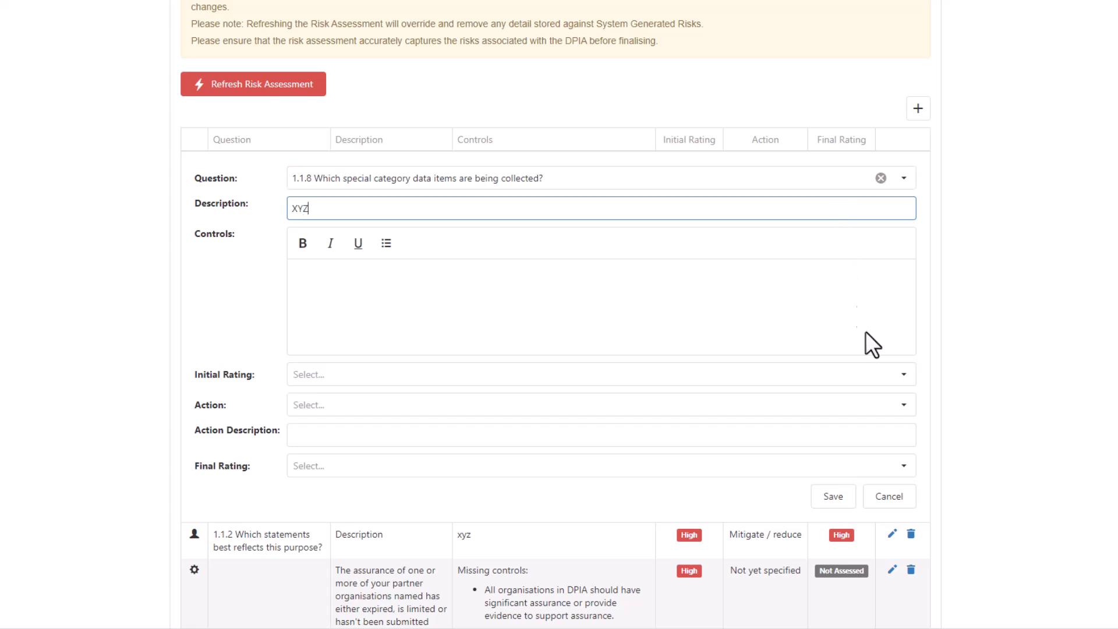
click(903, 376)
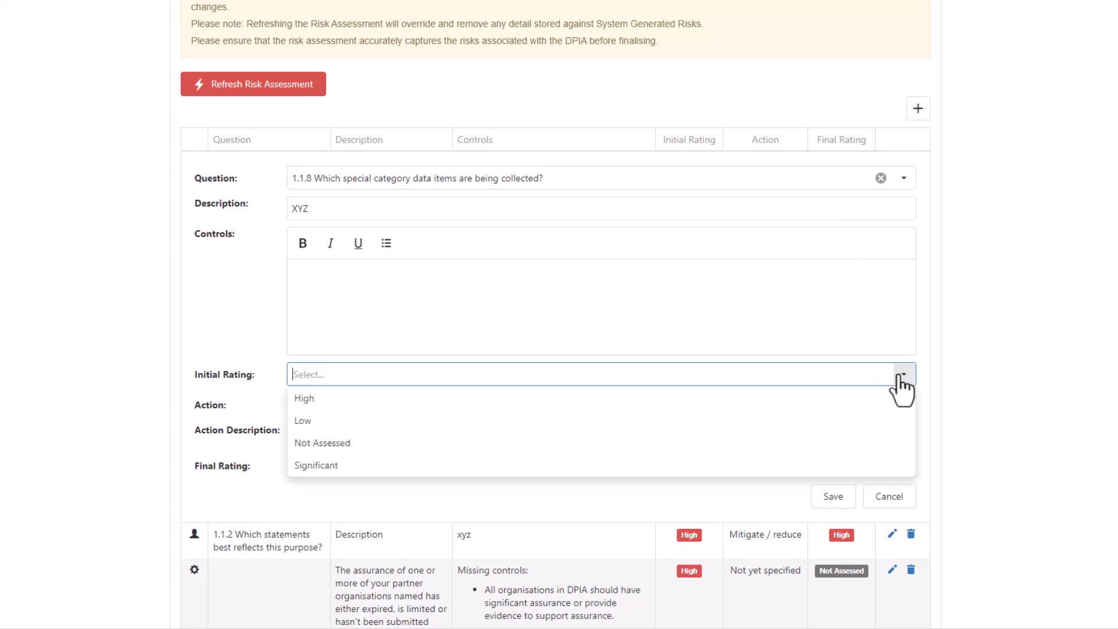
click(883, 419)
click(903, 465)
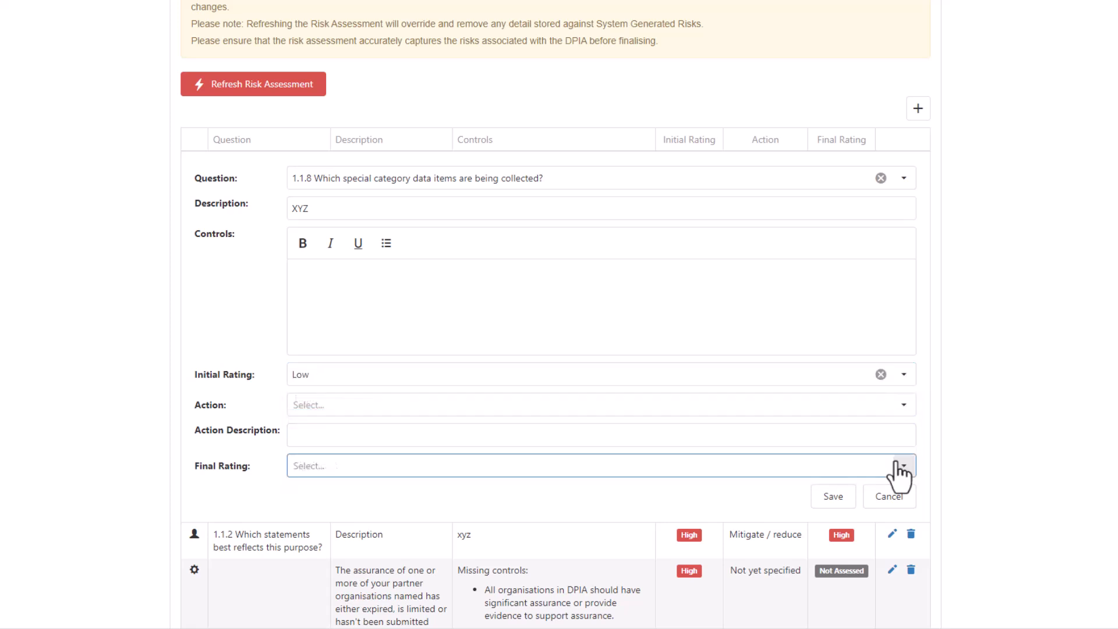
click(895, 494)
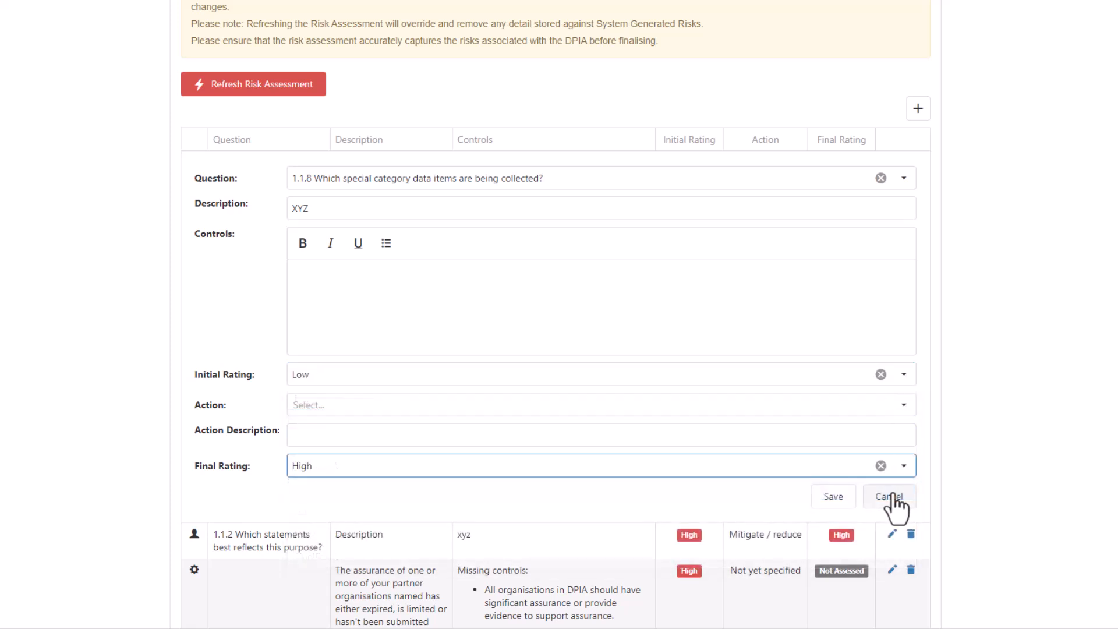
click(834, 507)
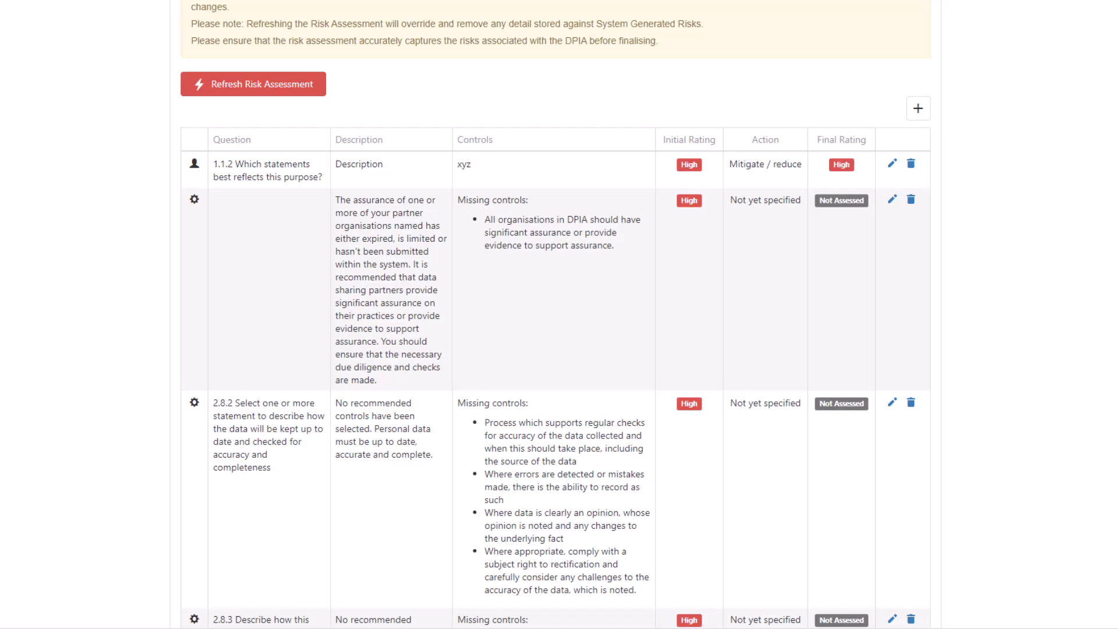
- Set the question 2.8.2 risk's action to Accept / tolerate, action description to "xyz" and final rating to Low, and save it
click(891, 403)
scroll(886, 417, down, 3)
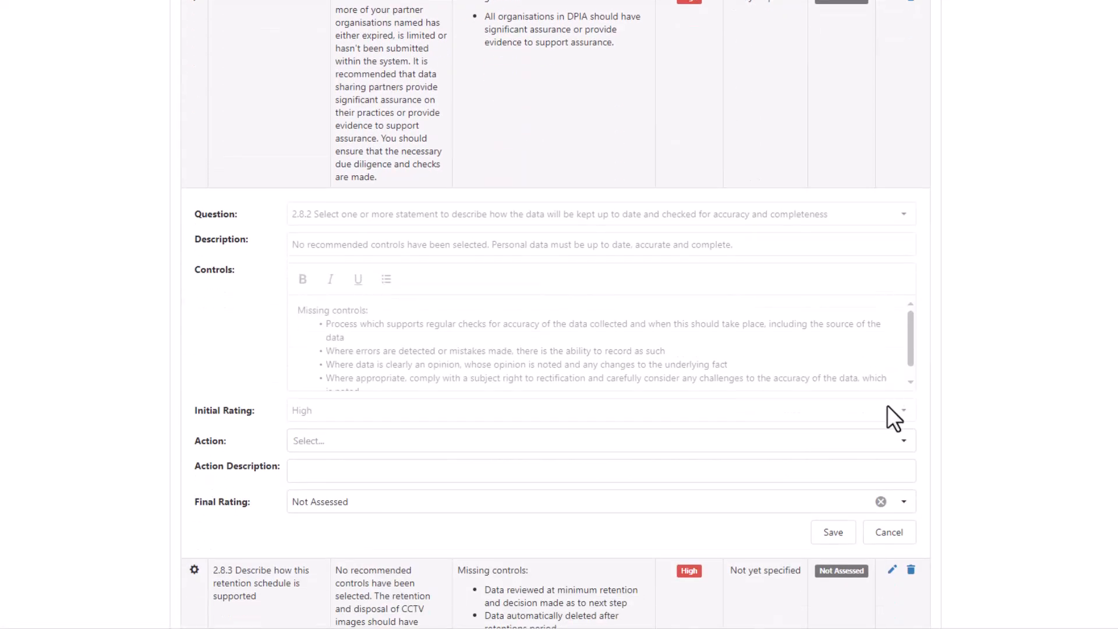
click(905, 442)
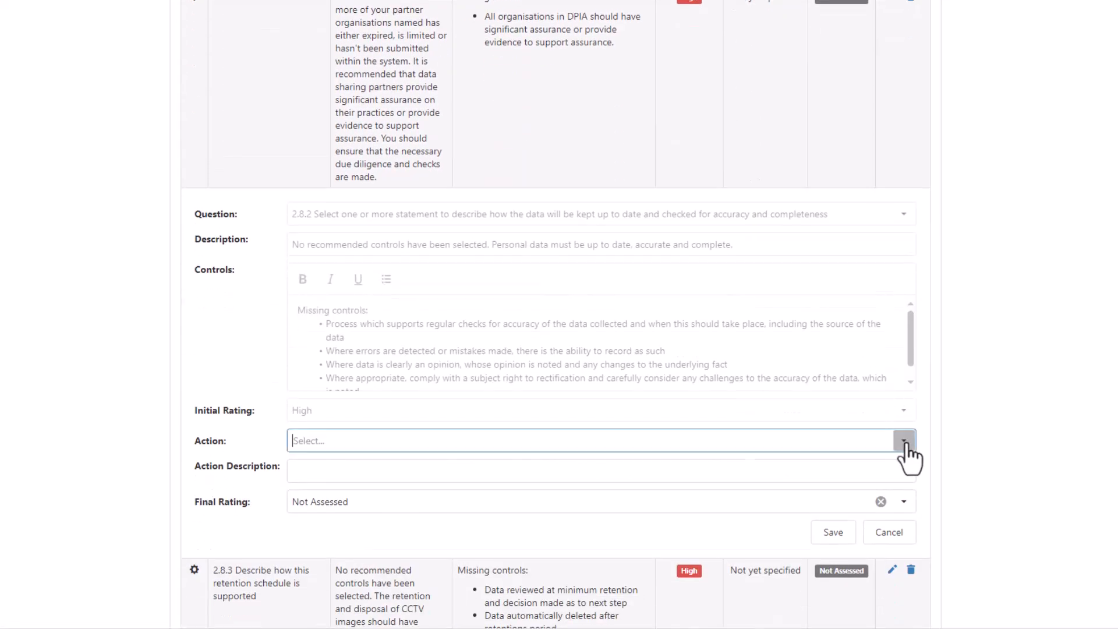
click(904, 442)
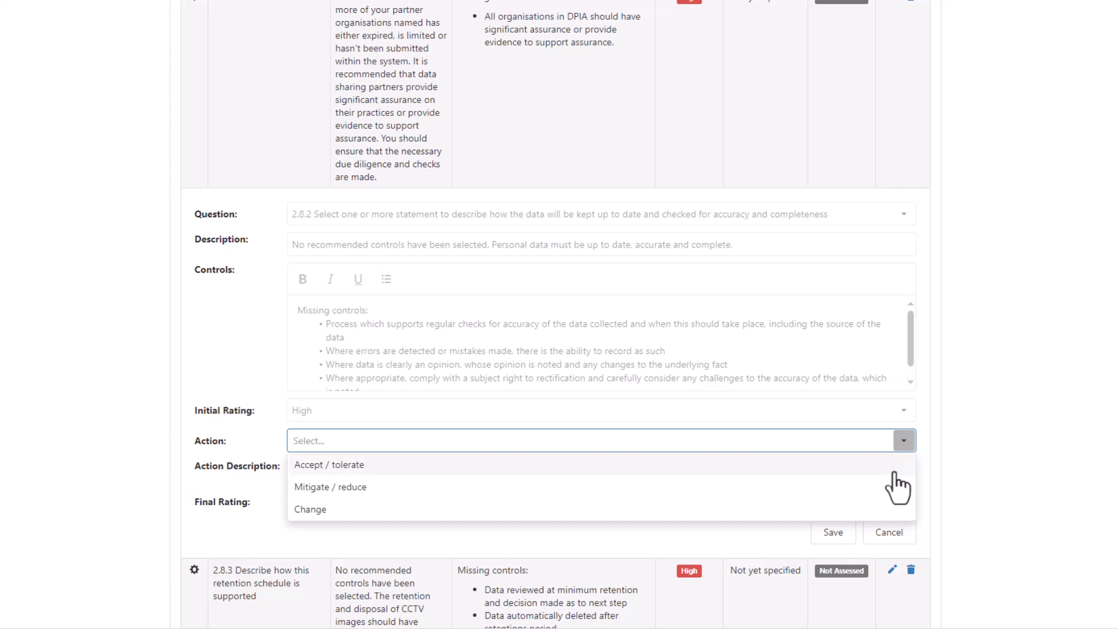
key(Return)
click(897, 472)
text(xyz)
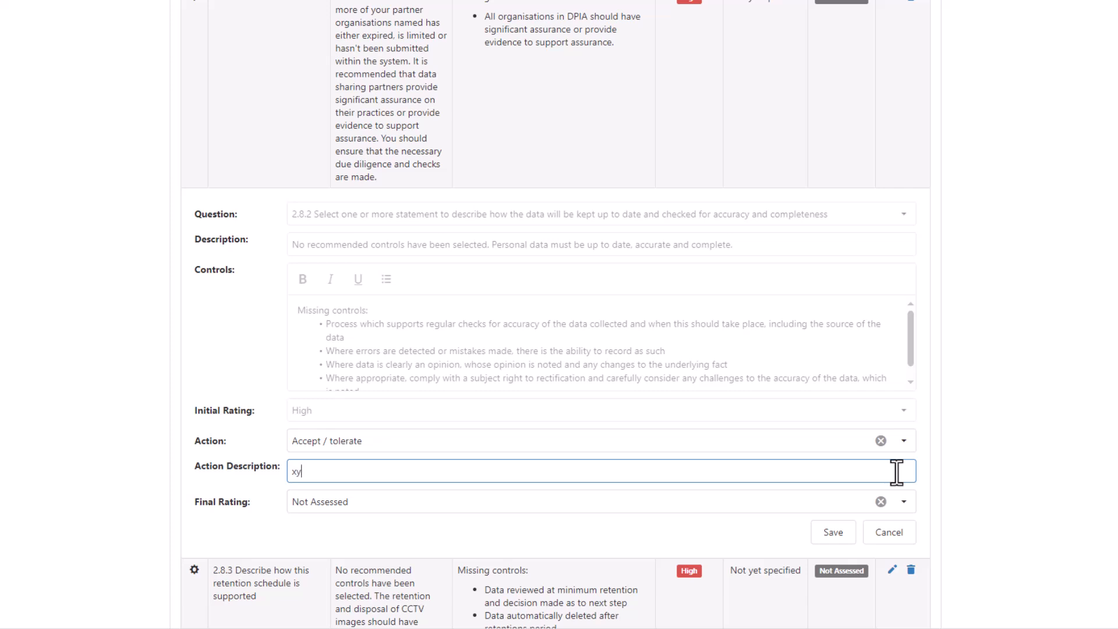
click(905, 500)
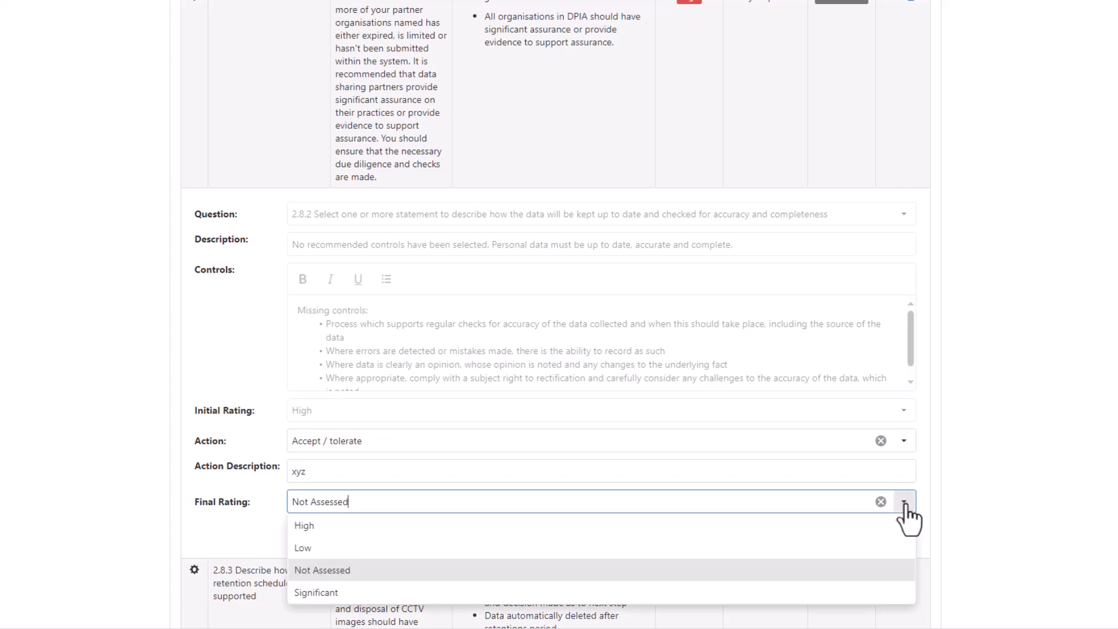
click(893, 549)
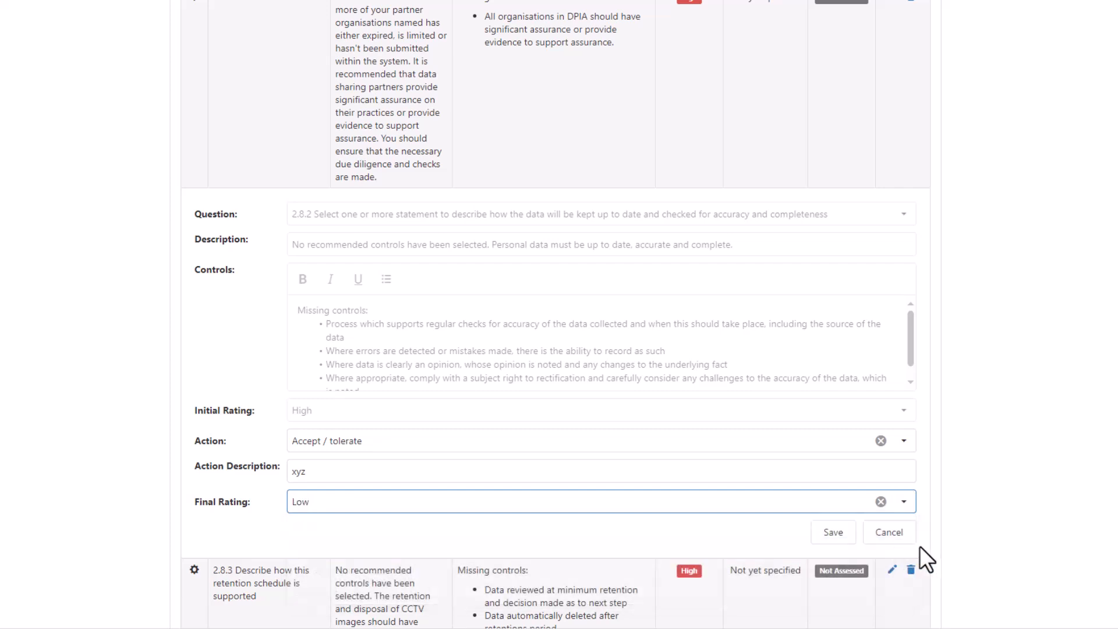
click(834, 532)
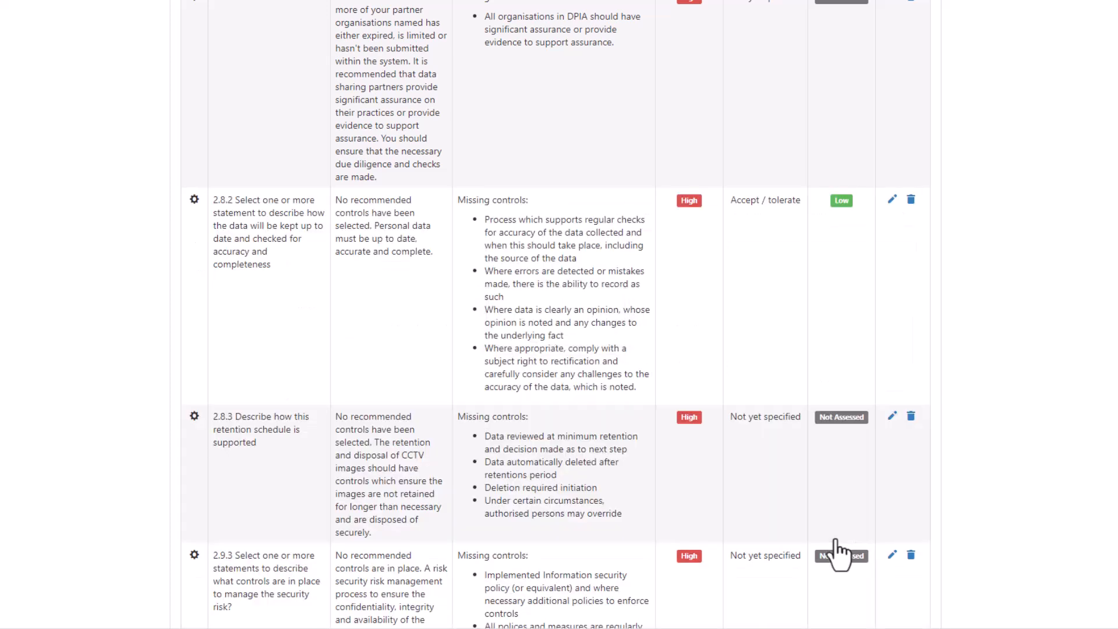
- Delete the system-generated risk for question 2.8.3 from the risk assessment
click(909, 417)
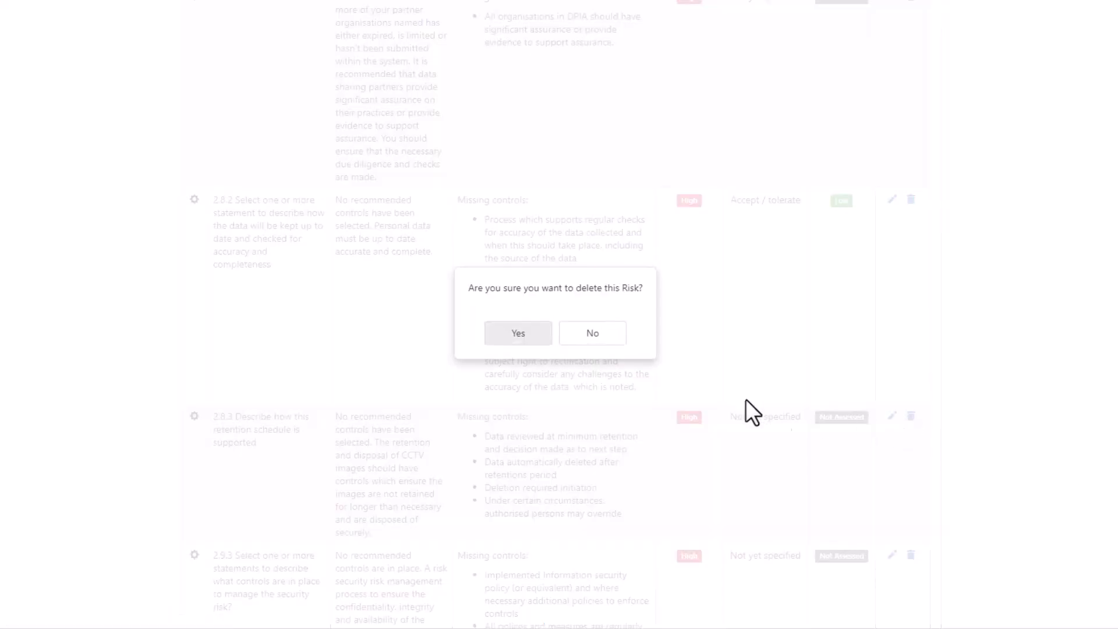
click(520, 343)
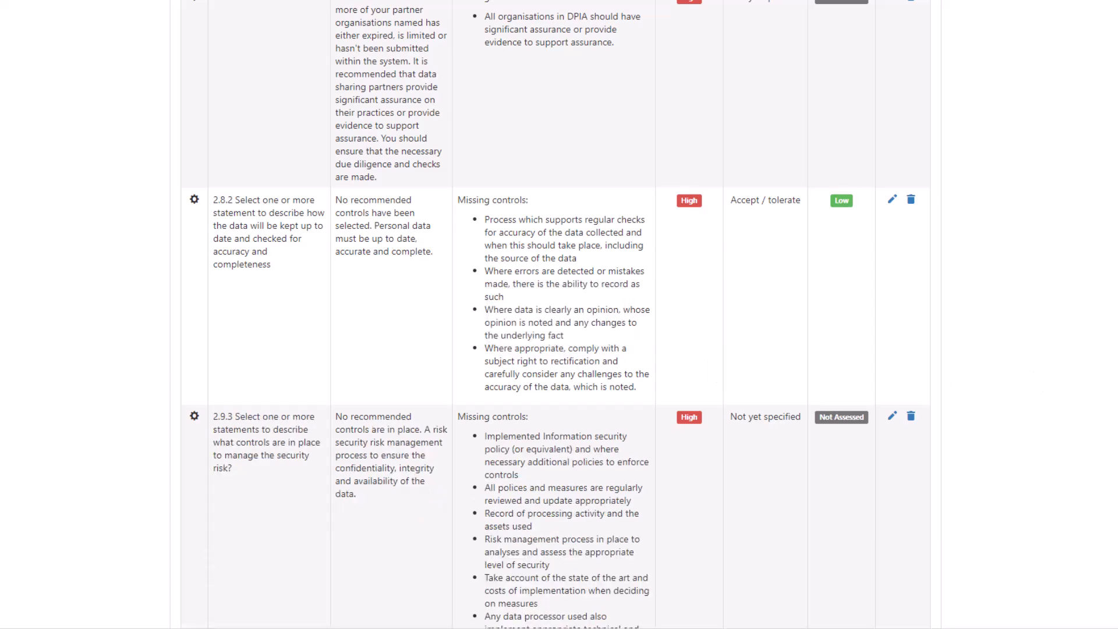
- Upload Document 3.txt directly to the DPIA's additional documents, save it, and view its comments without adding one
scroll(555, 315, up, 10)
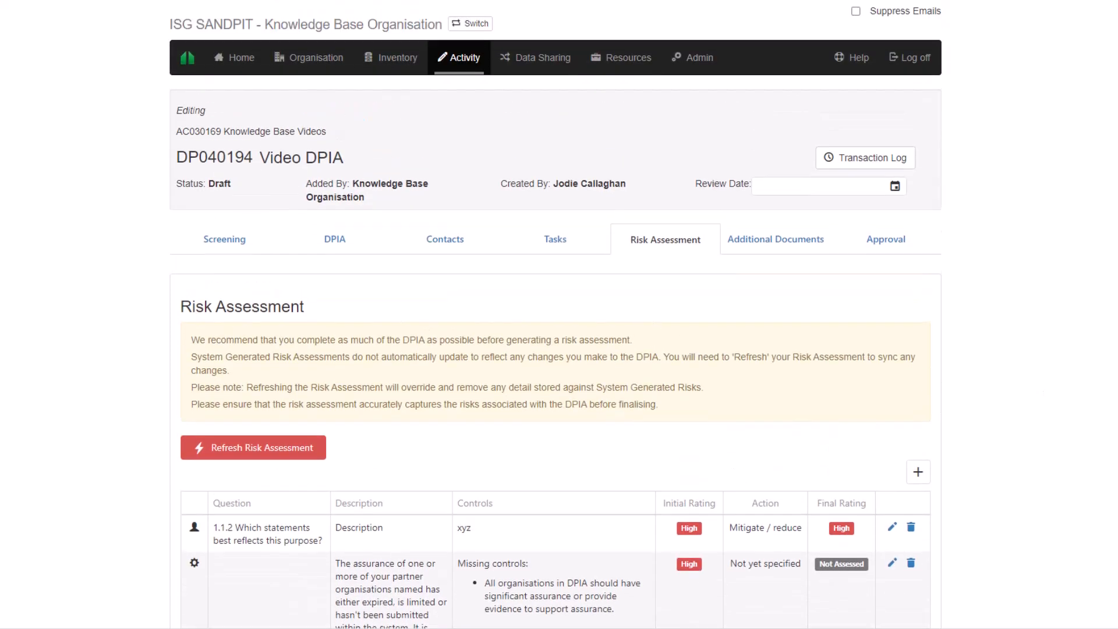
click(784, 244)
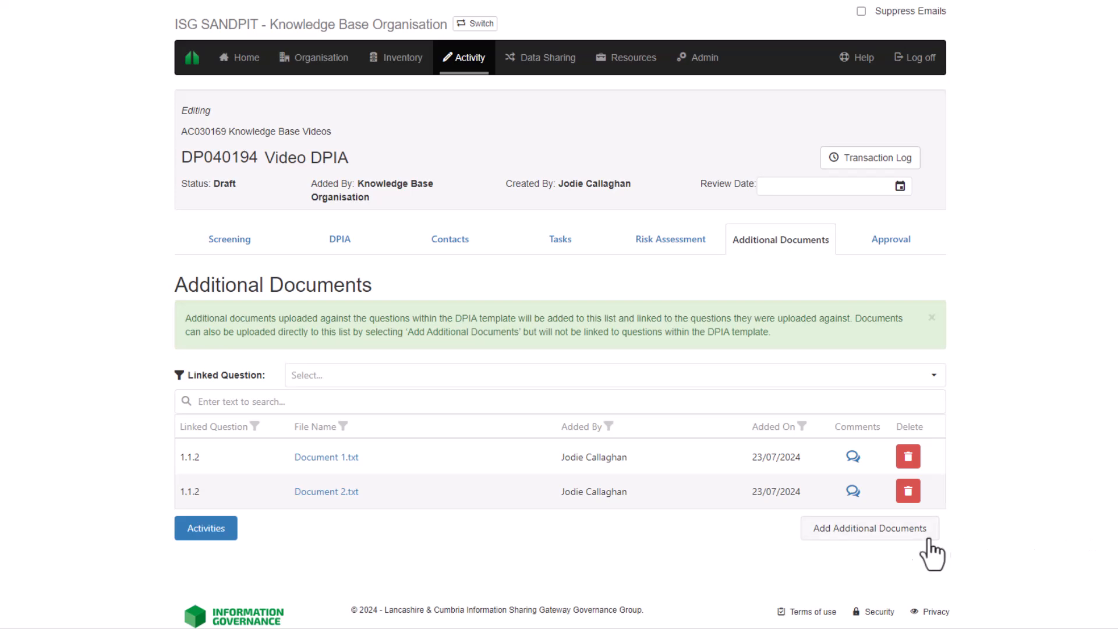
click(894, 536)
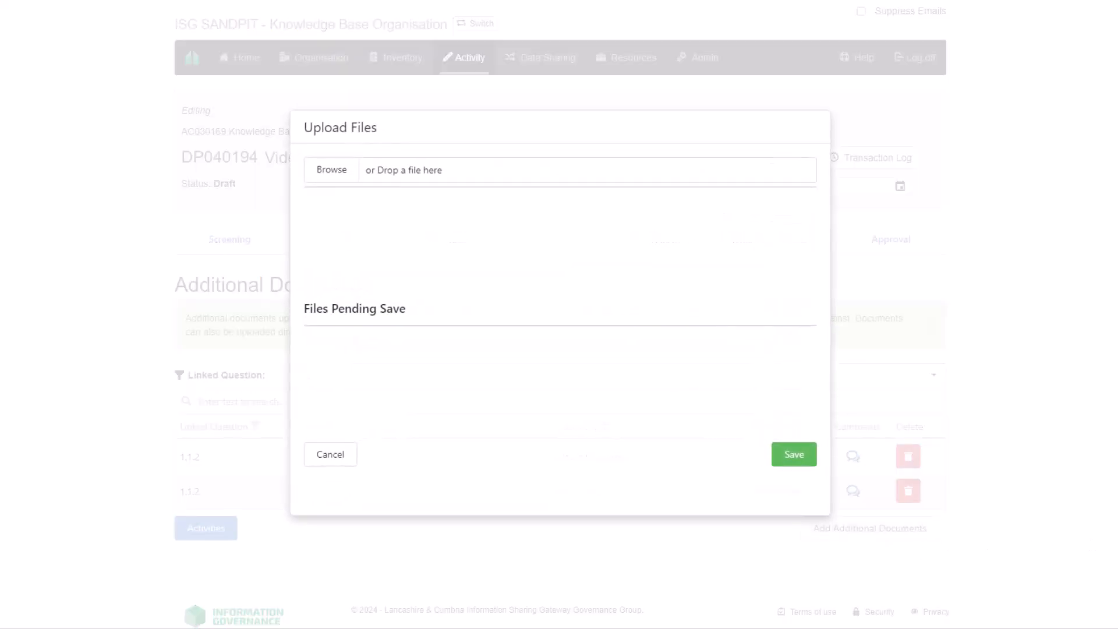
drag(838, 245, 533, 176)
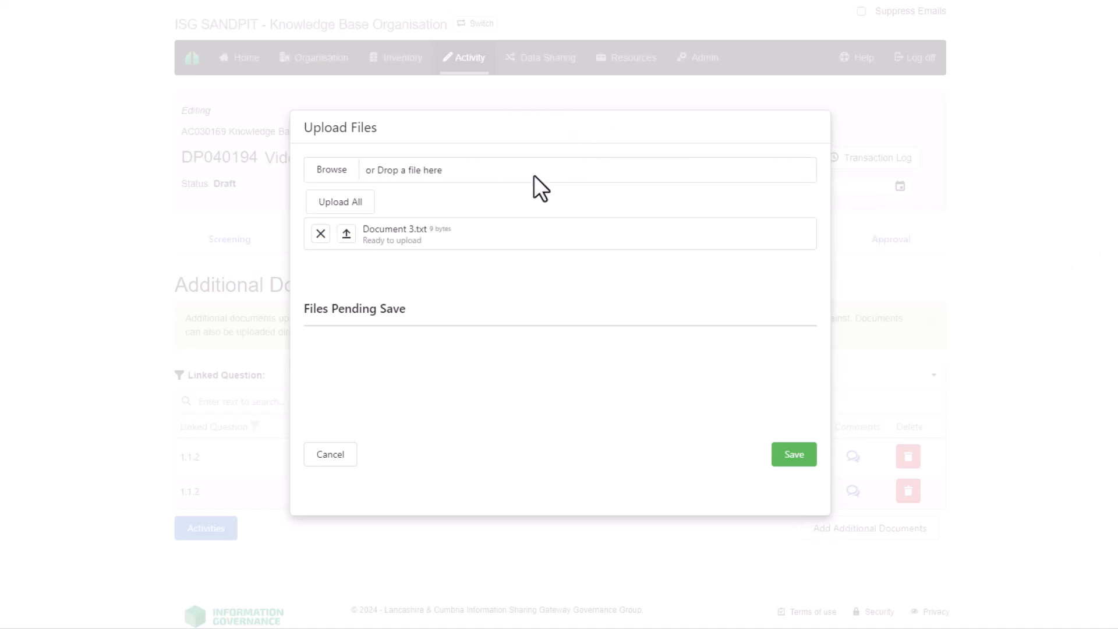
click(341, 205)
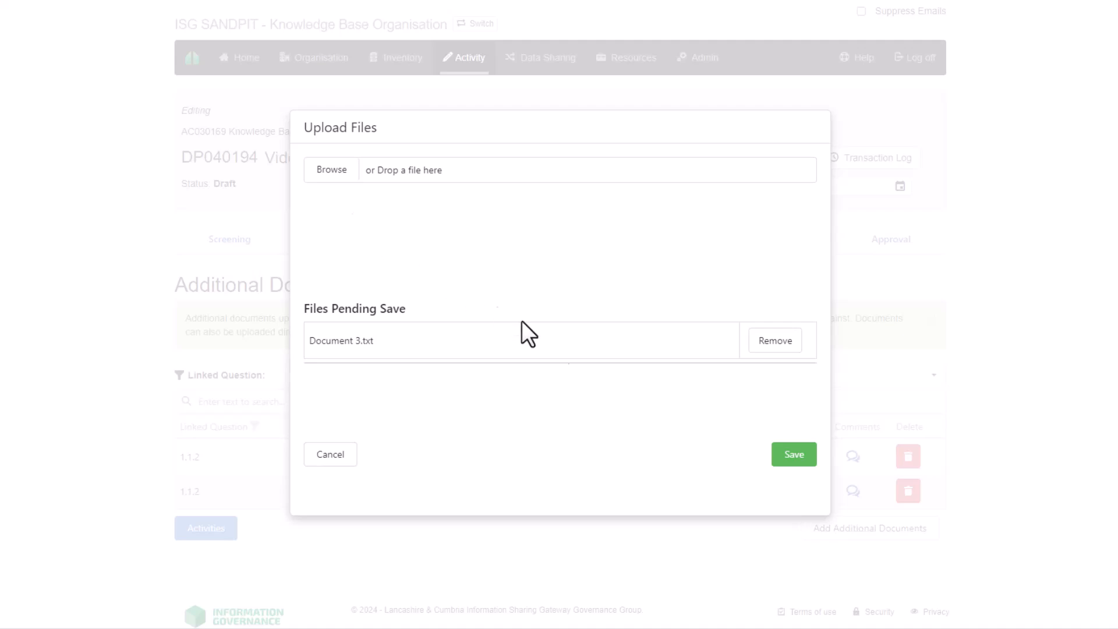
click(794, 460)
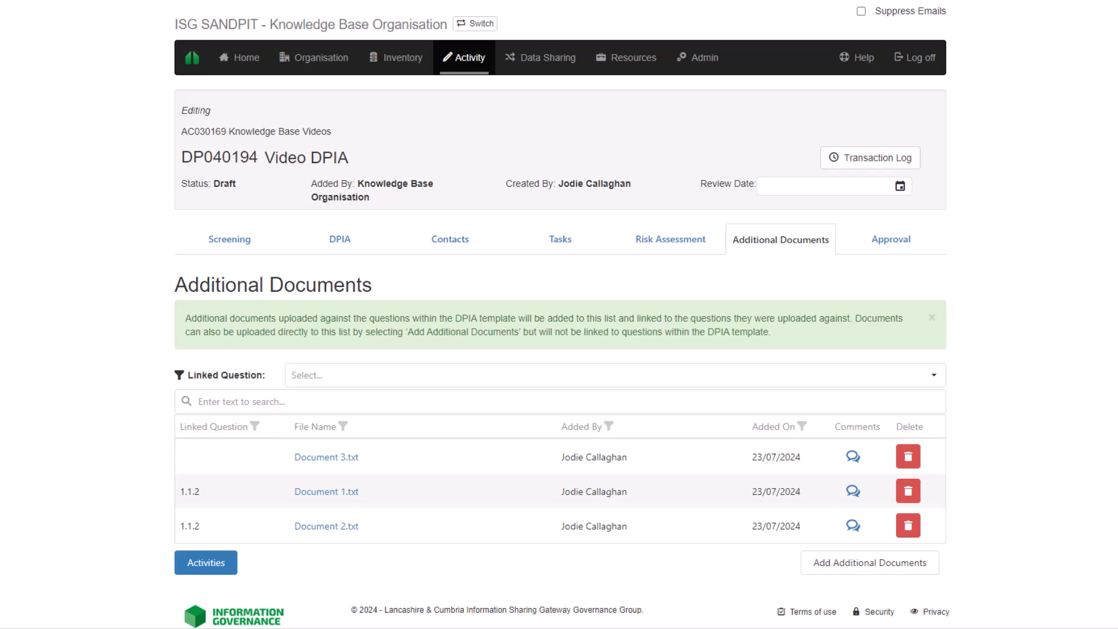
click(853, 456)
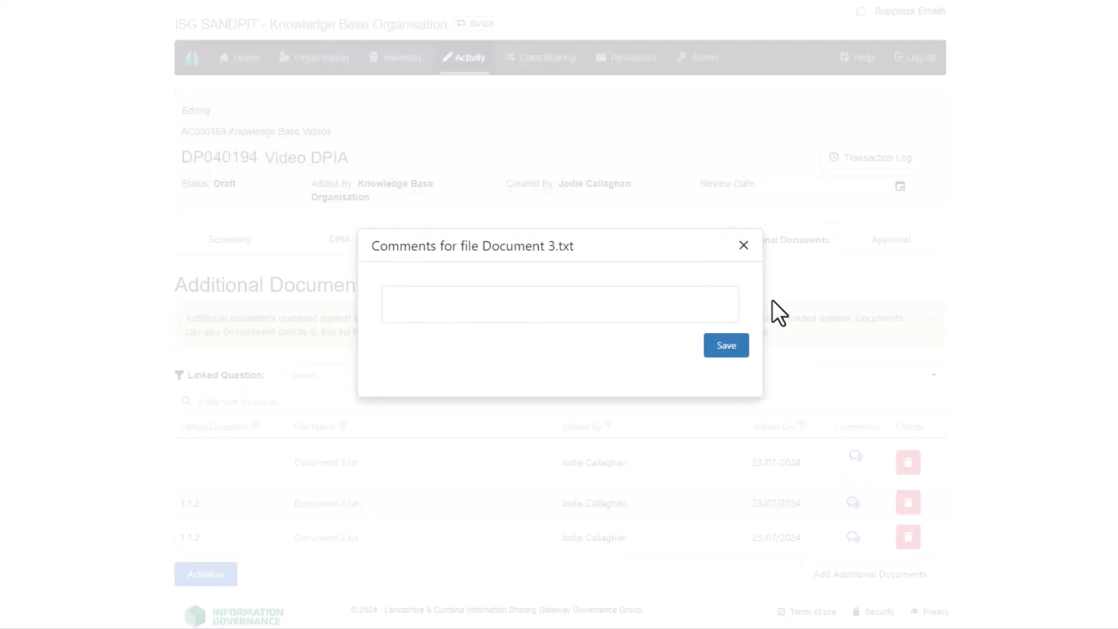
click(742, 247)
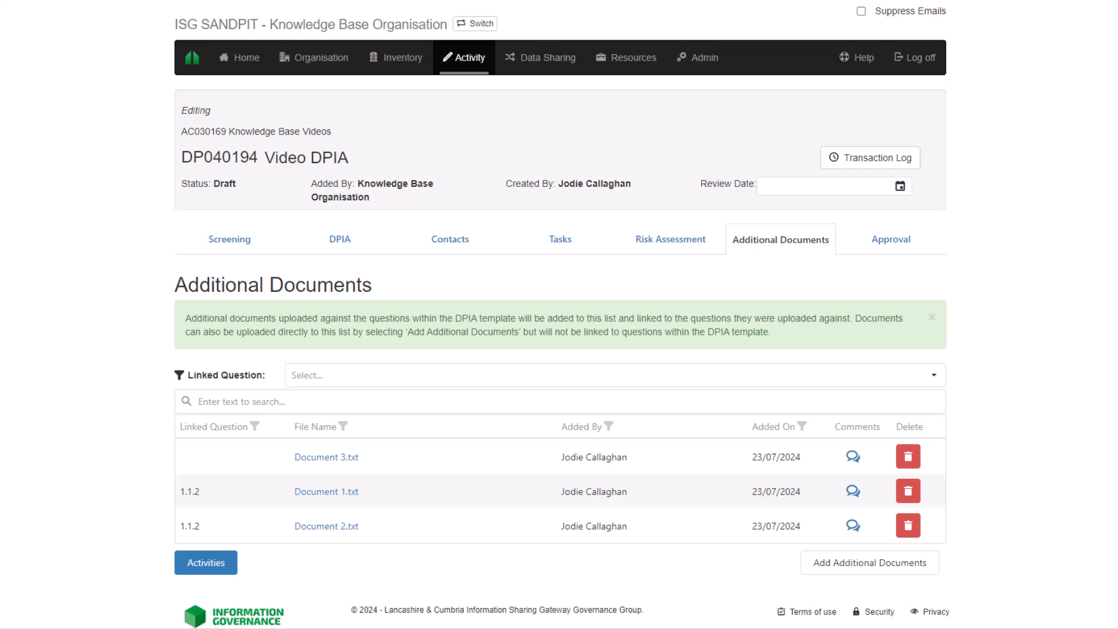
- Delete Document 3.txt from the DPIA's additional documents and confirm the deletion
click(906, 460)
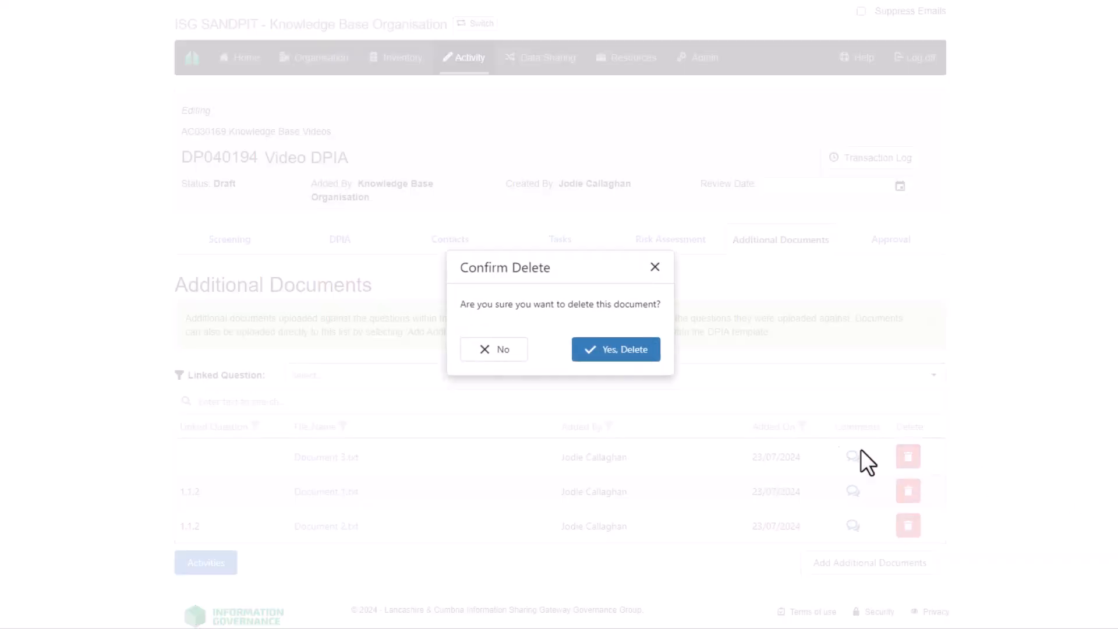
click(617, 351)
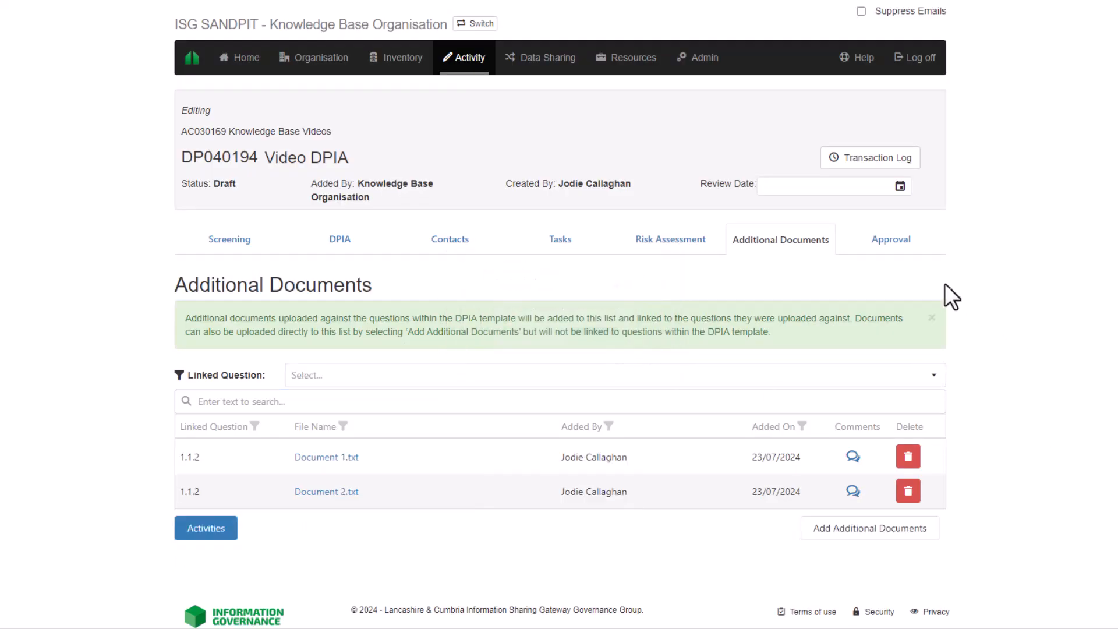
- Enter "Summary Text" as the executive summary information in the DPIA's approval section and save the summary
click(891, 249)
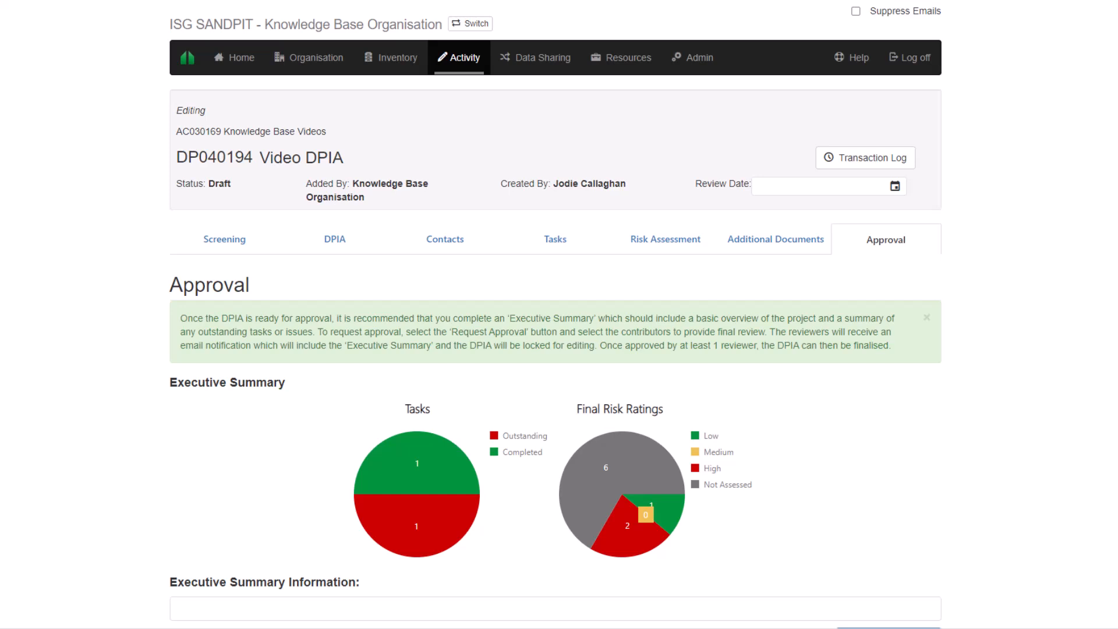
scroll(556, 315, down, 4)
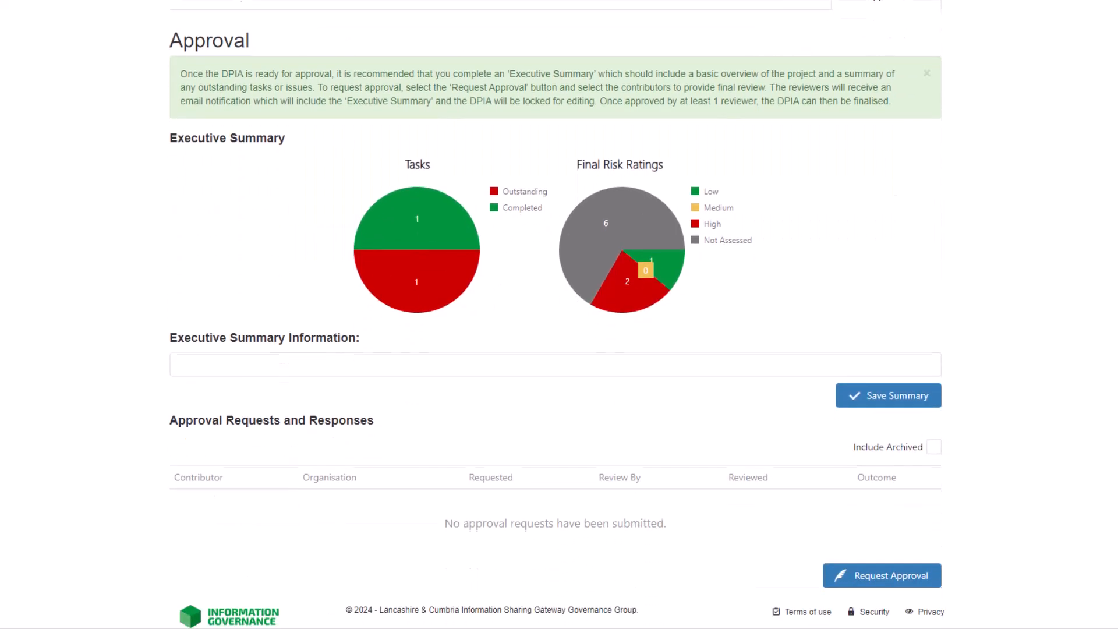
click(906, 365)
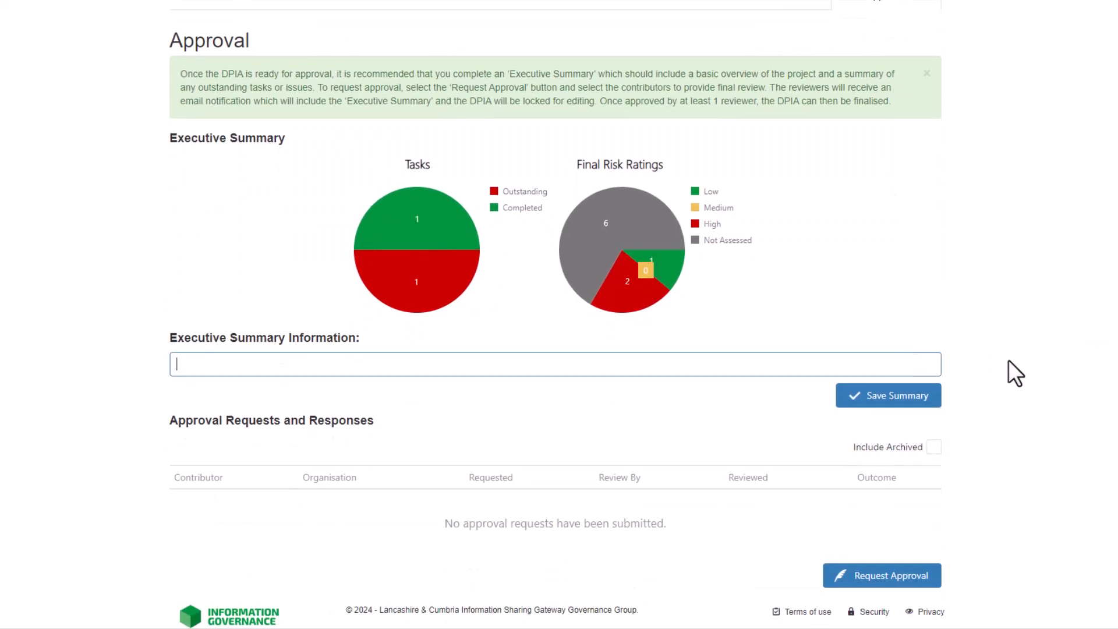
text(Summary Text)
click(903, 400)
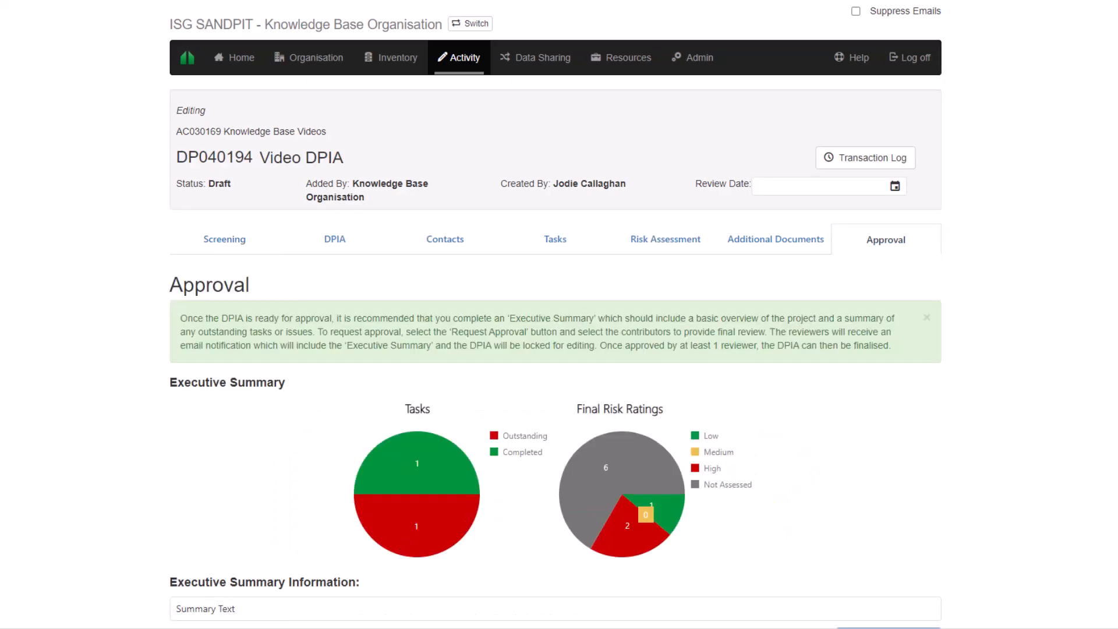
- Request DPIA approval despite outstanding tasks, selecting the first contributor under Knowledge Base Organisation and setting the review-by date to 24/07/2024
scroll(555, 315, down, 4)
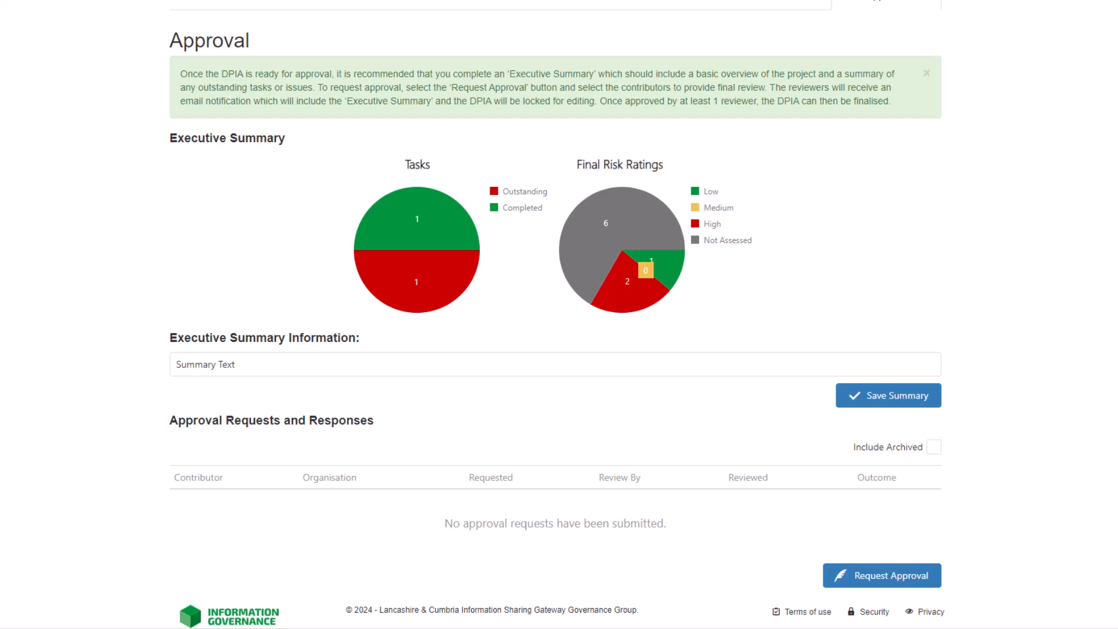
click(887, 582)
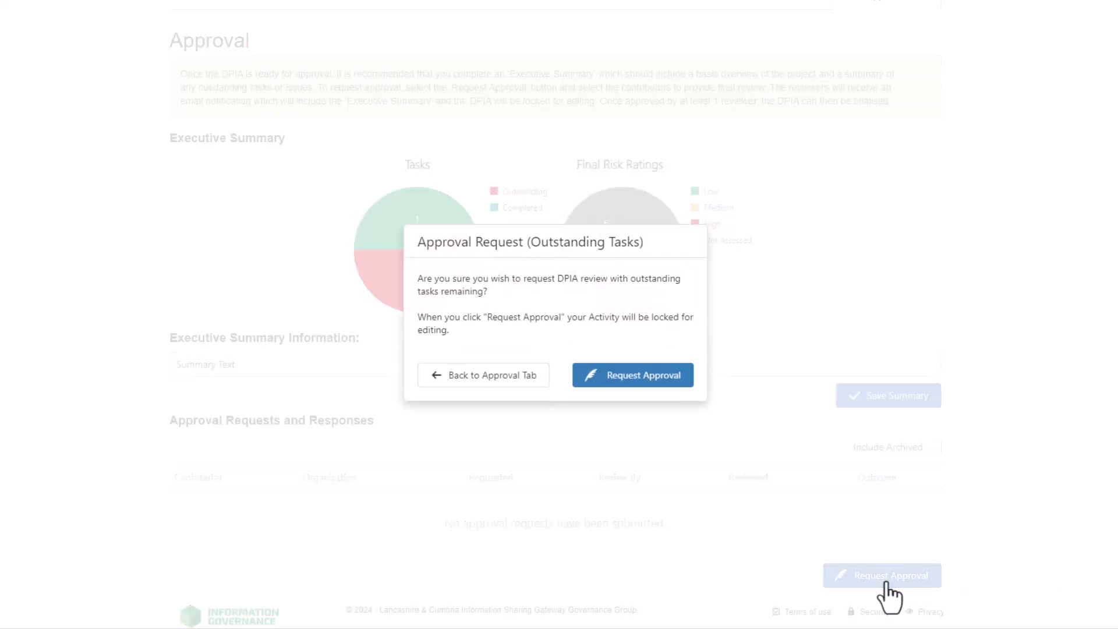
click(635, 375)
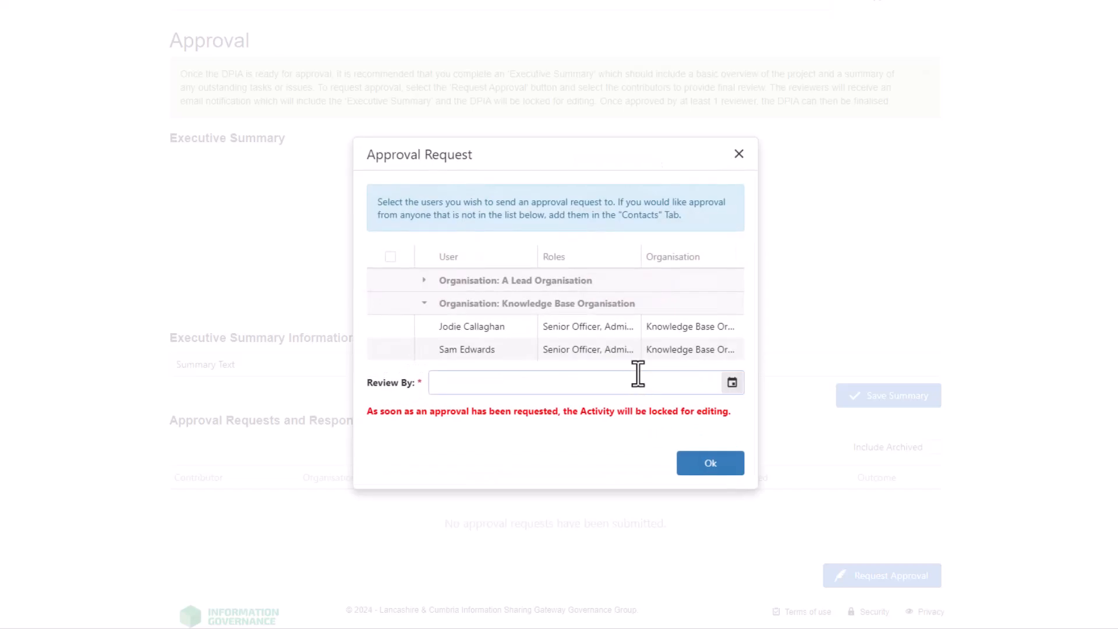
click(425, 306)
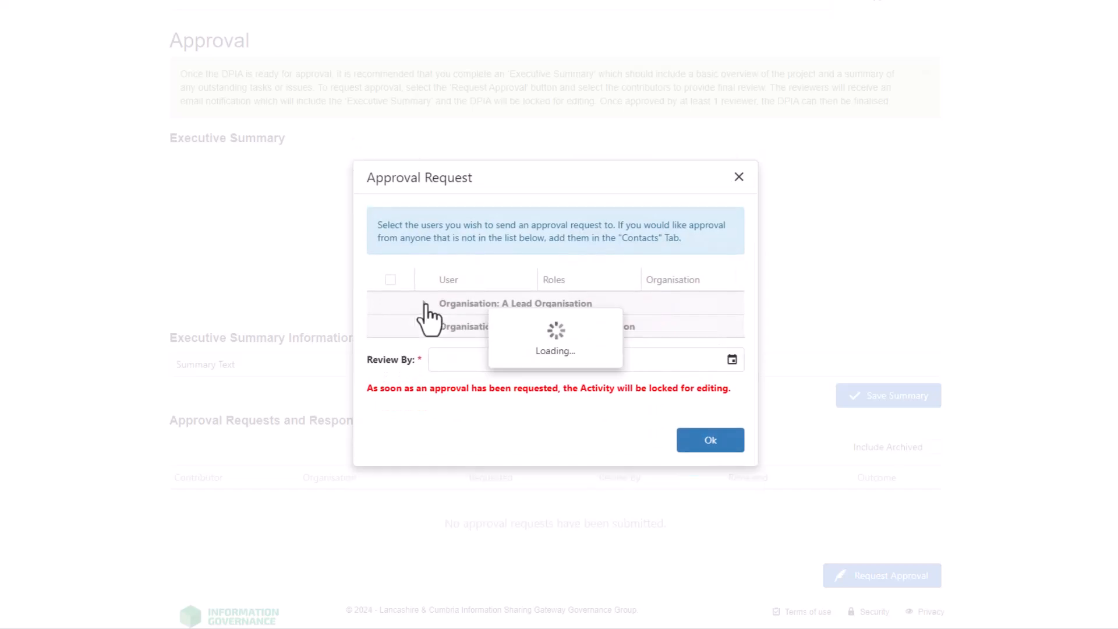
click(424, 327)
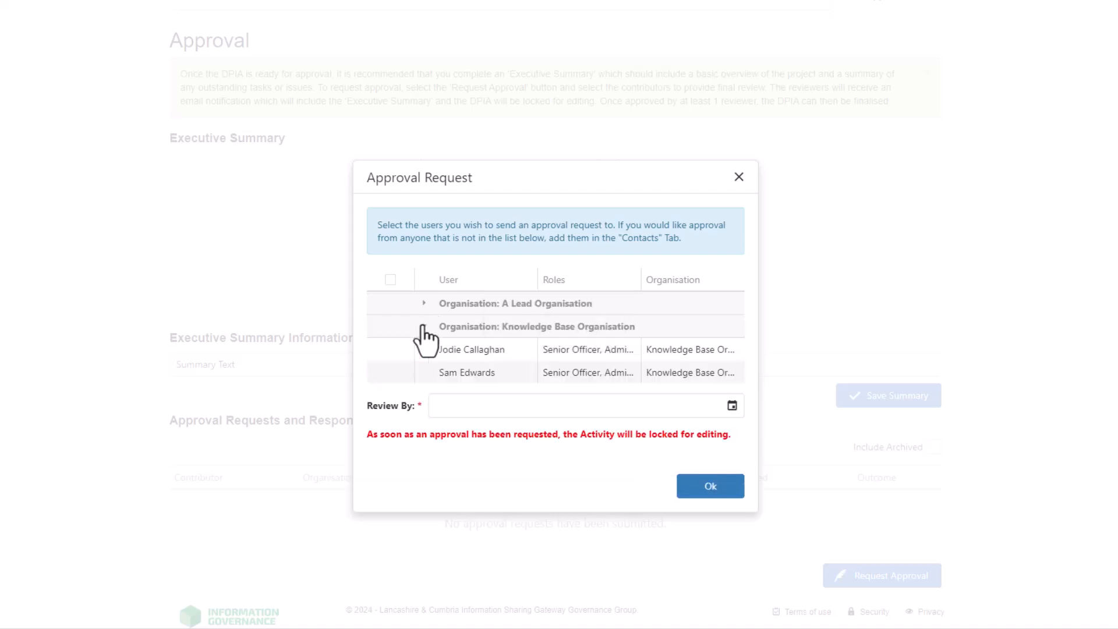
click(458, 349)
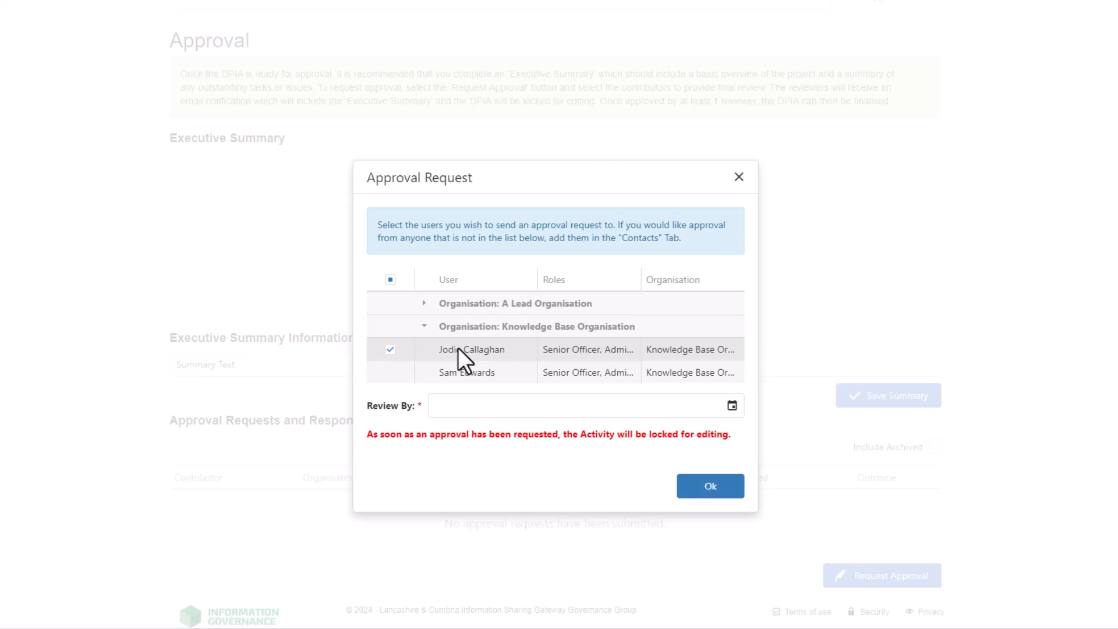
click(583, 411)
click(732, 407)
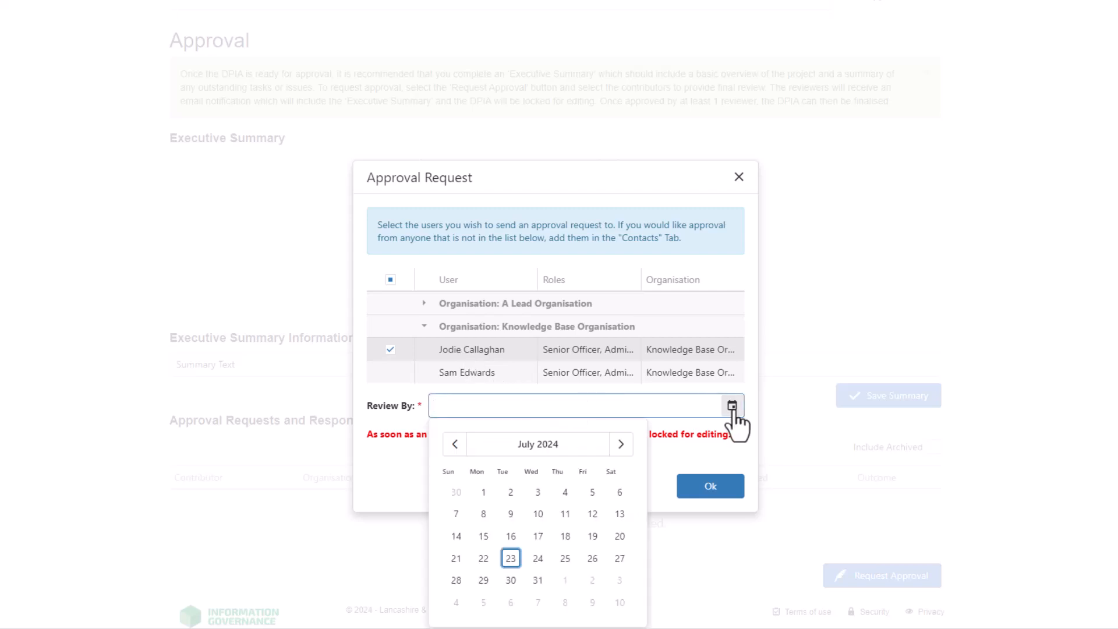
click(537, 558)
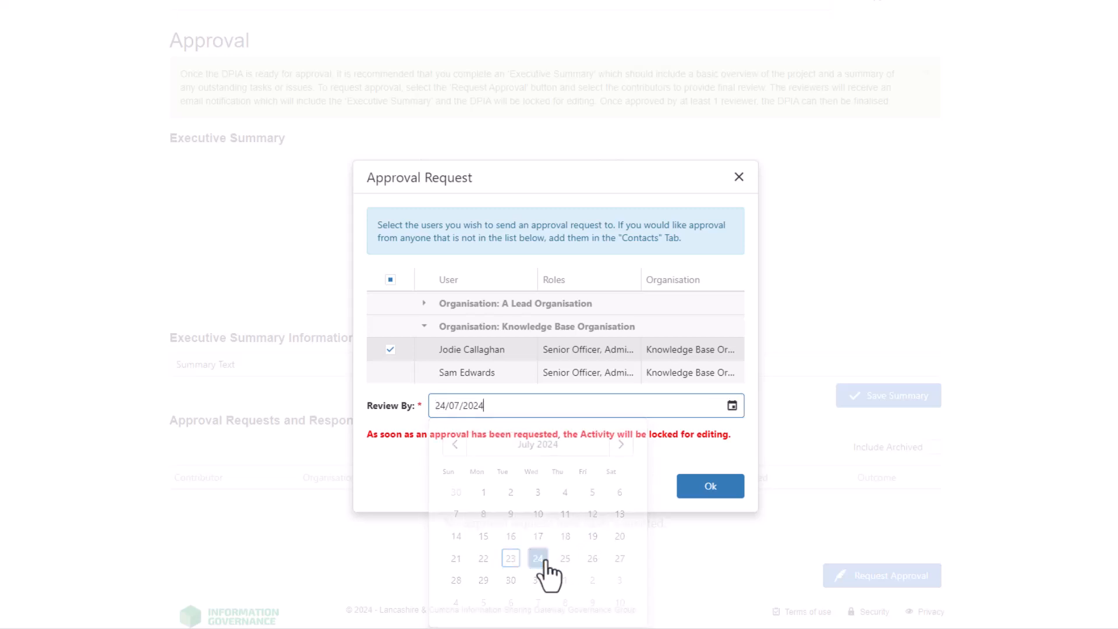
click(710, 486)
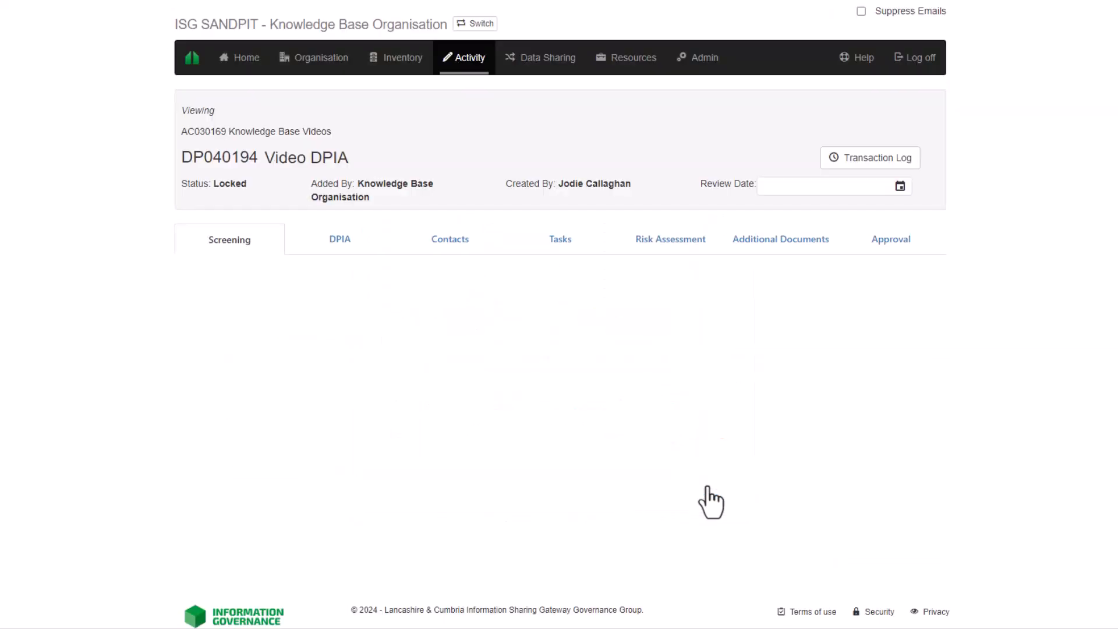
- Review the Video DPIA approval request from the in-tray and reject it with the comment "Needs X changes"
scroll(711, 502, down, 5)
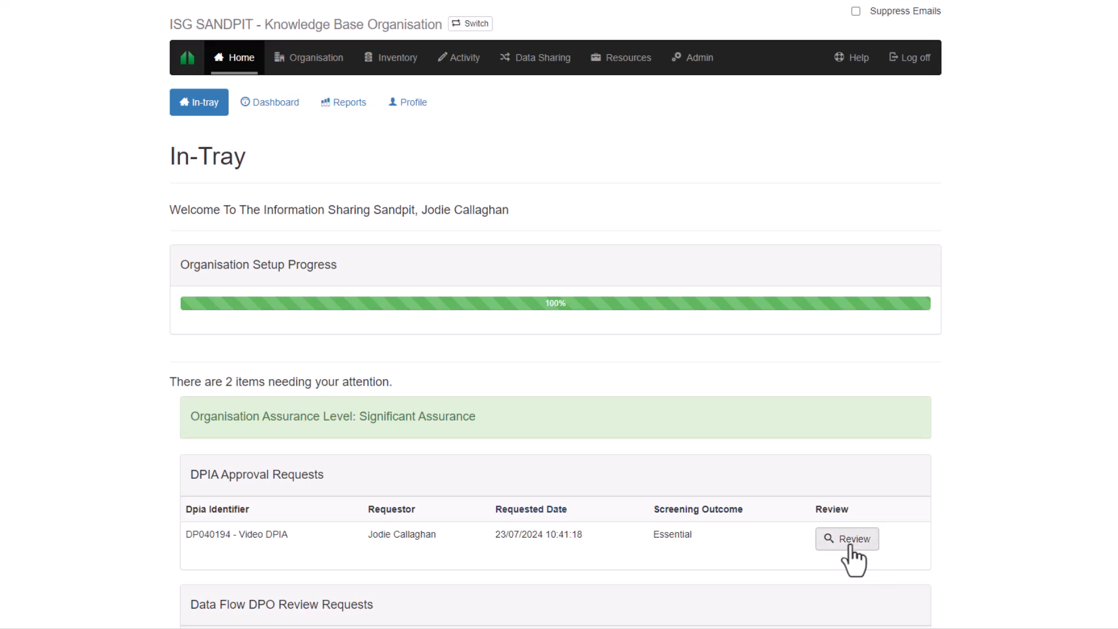
click(849, 548)
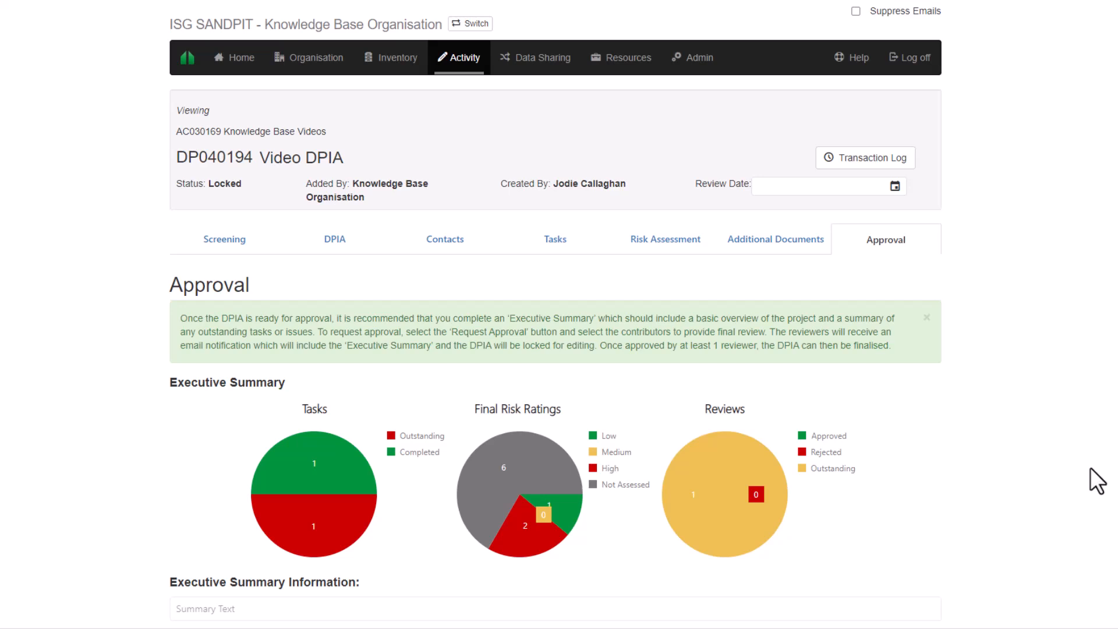
scroll(1090, 467, down, 4)
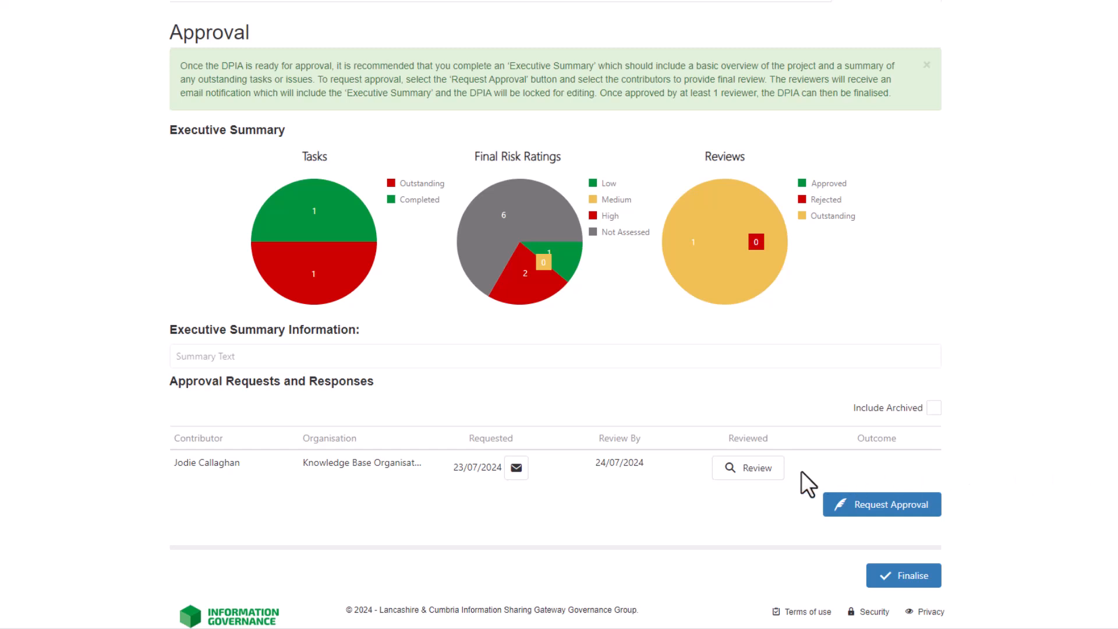
click(757, 473)
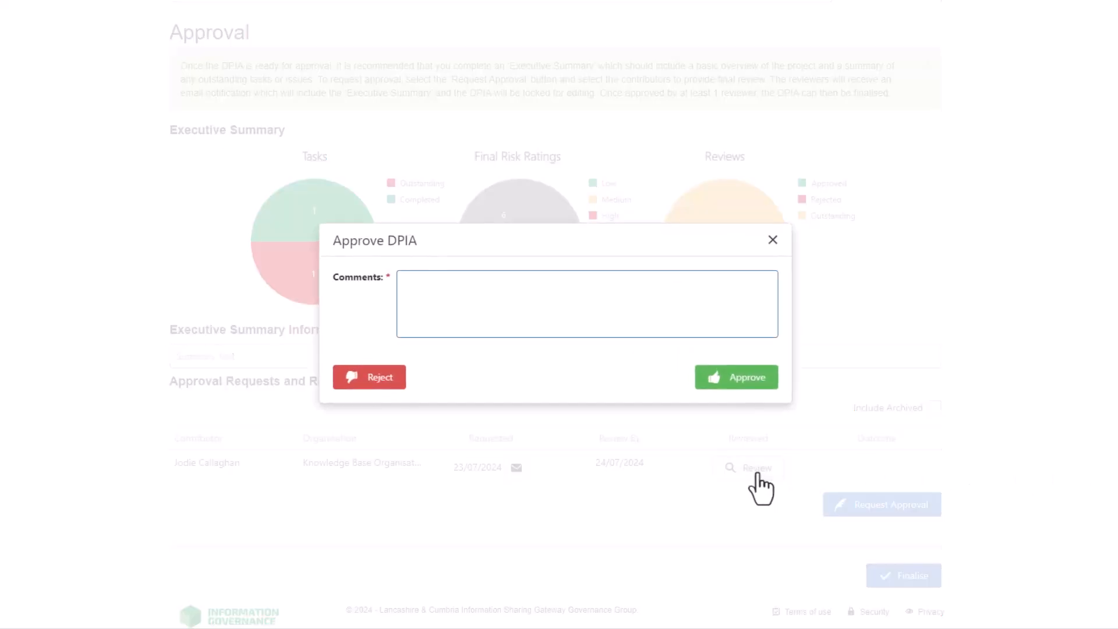
text(Needs X changes)
click(376, 381)
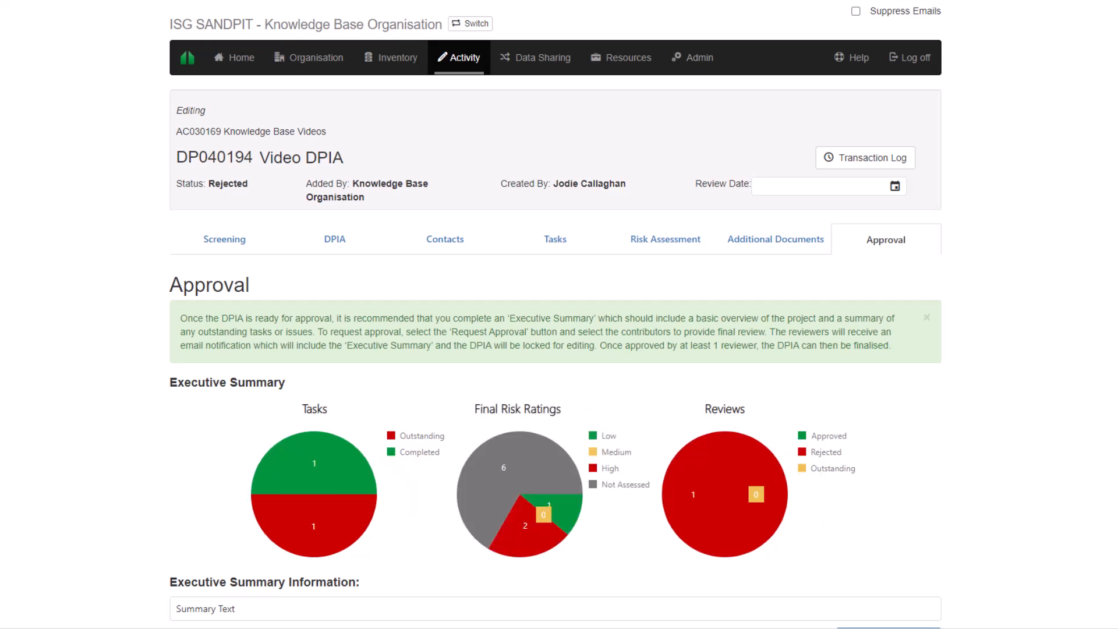
- View the reviewer's comments on the rejected approval request, then close them
scroll(556, 349, down, 4)
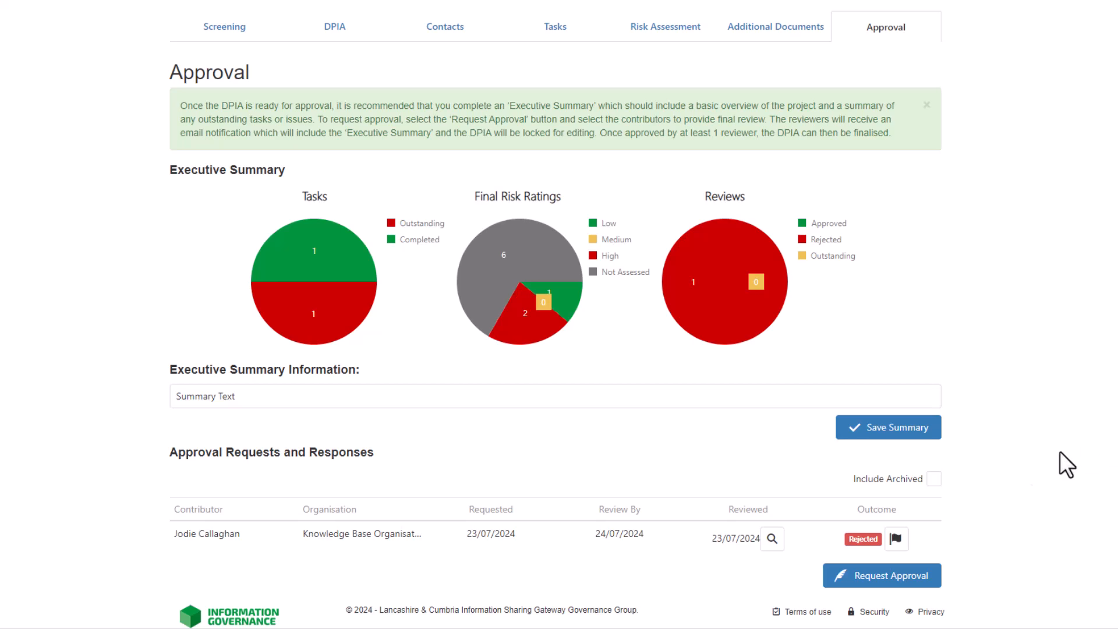
click(772, 539)
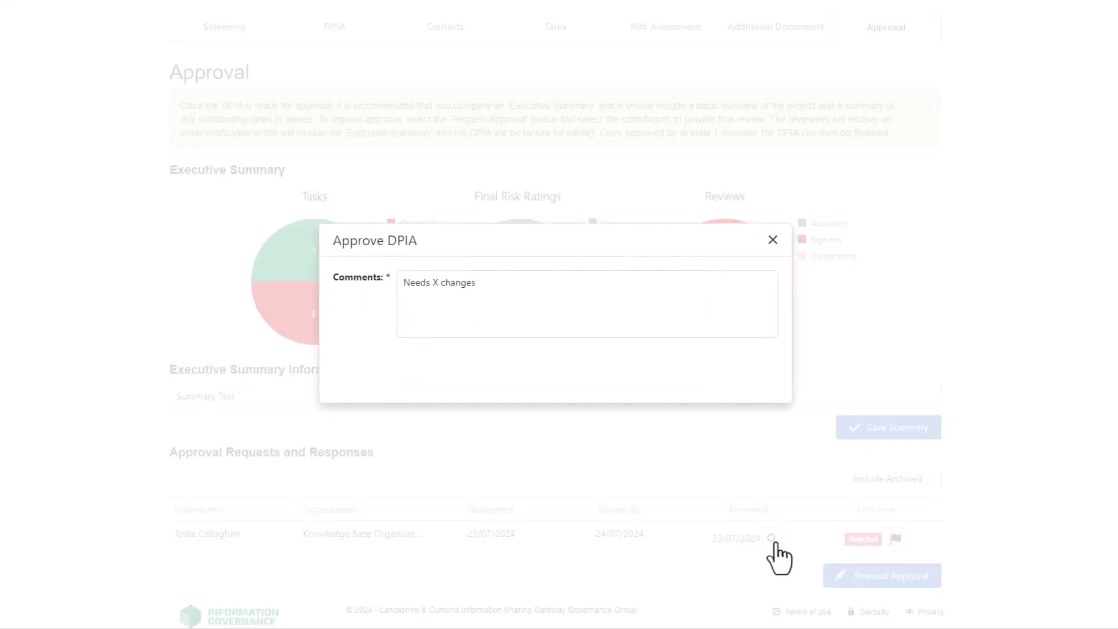
click(772, 241)
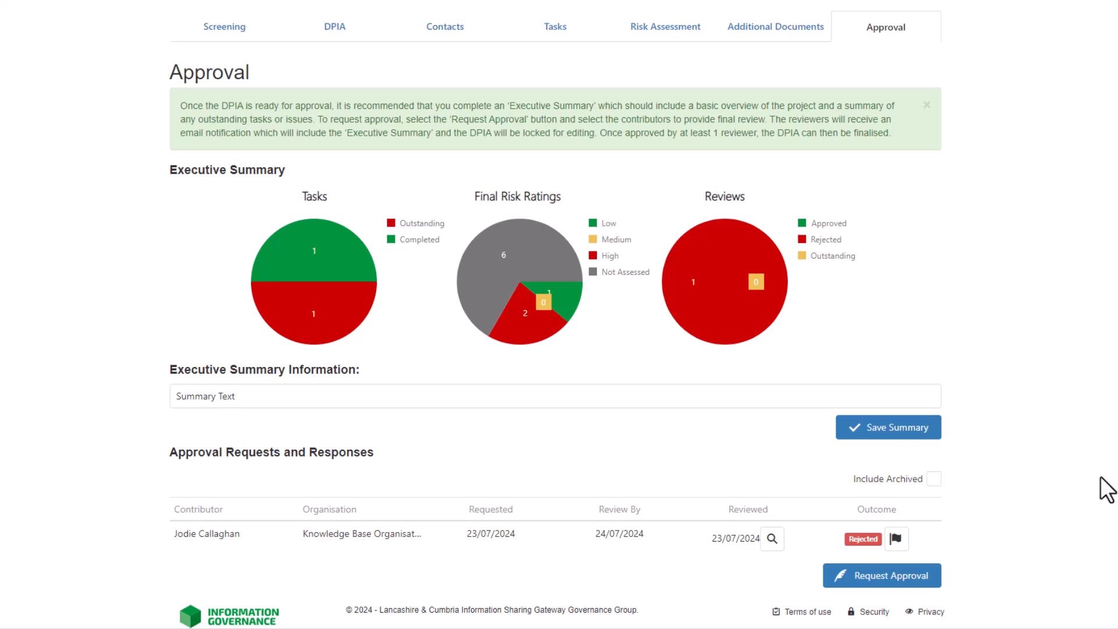
- Resubmit the rejected approval request to the same contributor and send them an e-mail reminder
click(896, 538)
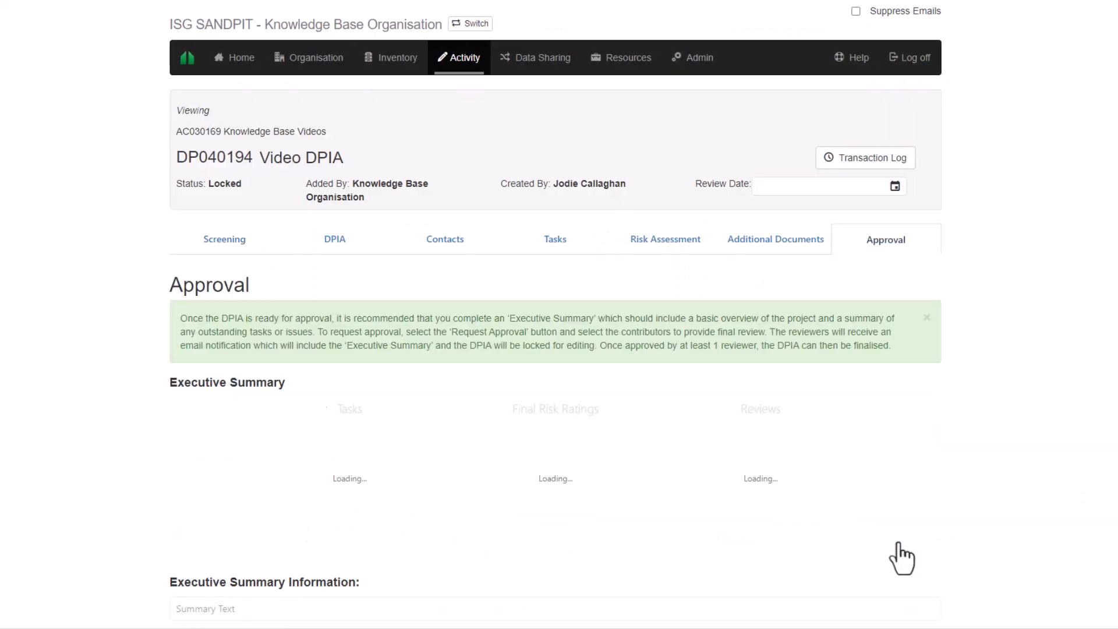
scroll(902, 559, down, 4)
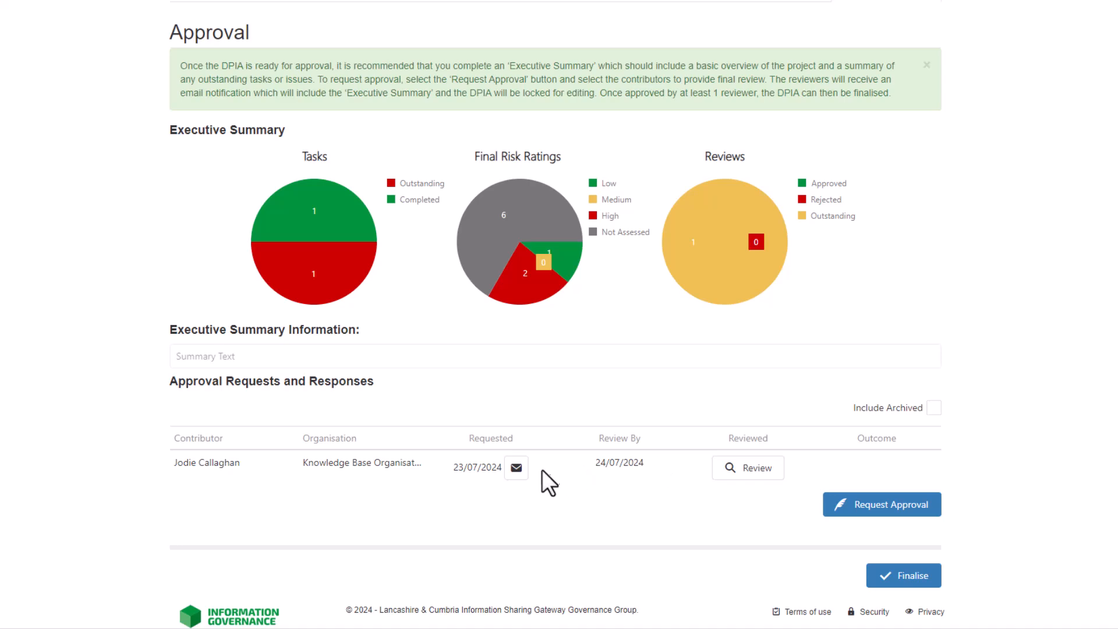
click(516, 468)
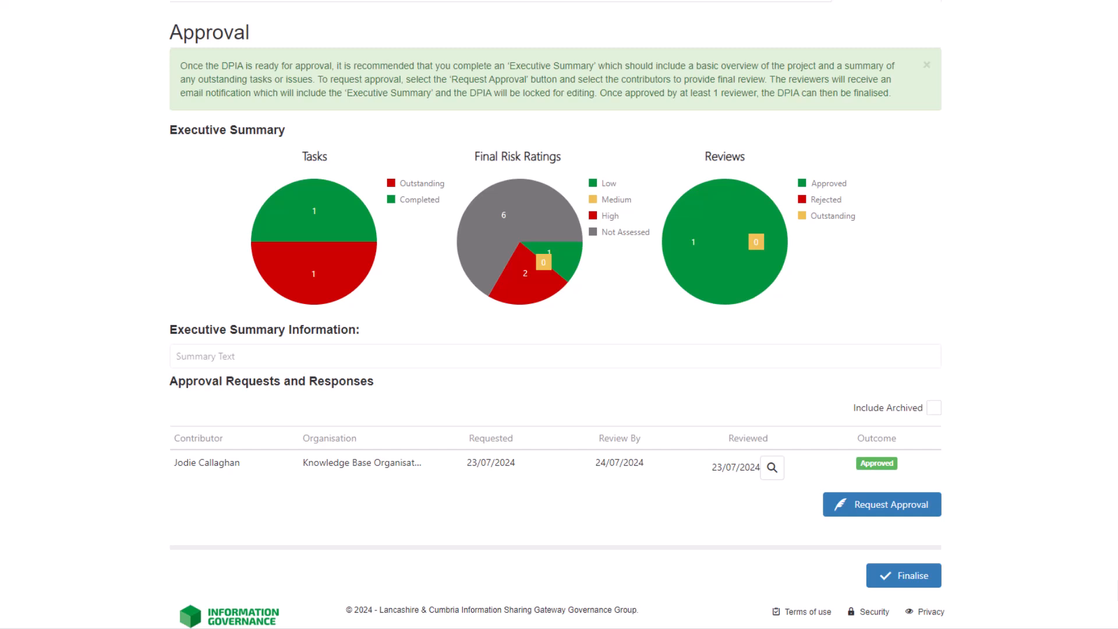
- Finalise the approved DPIA and confirm the finalisation
click(914, 579)
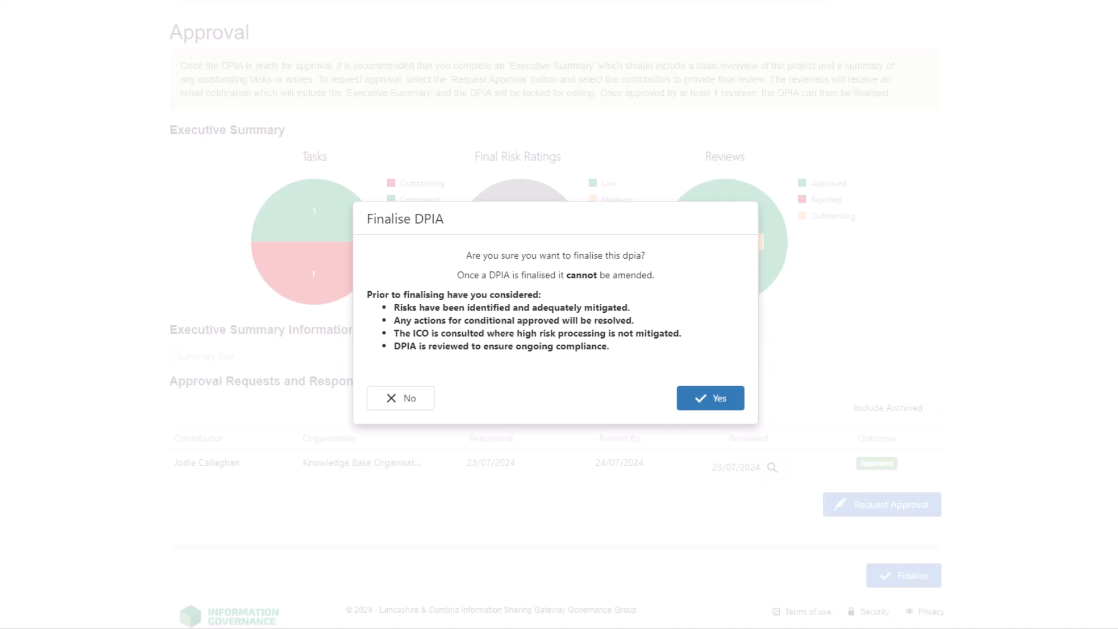
click(715, 408)
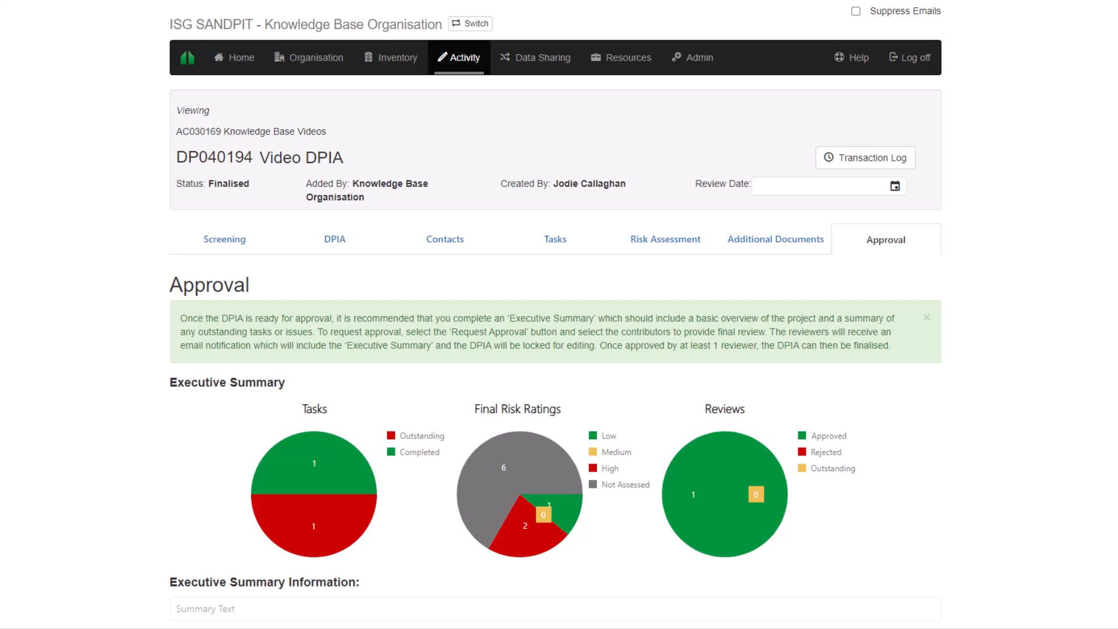
- Create a DSA from the finalised DPIA and look through the fields of its new data sharing summary
scroll(556, 349, down, 4)
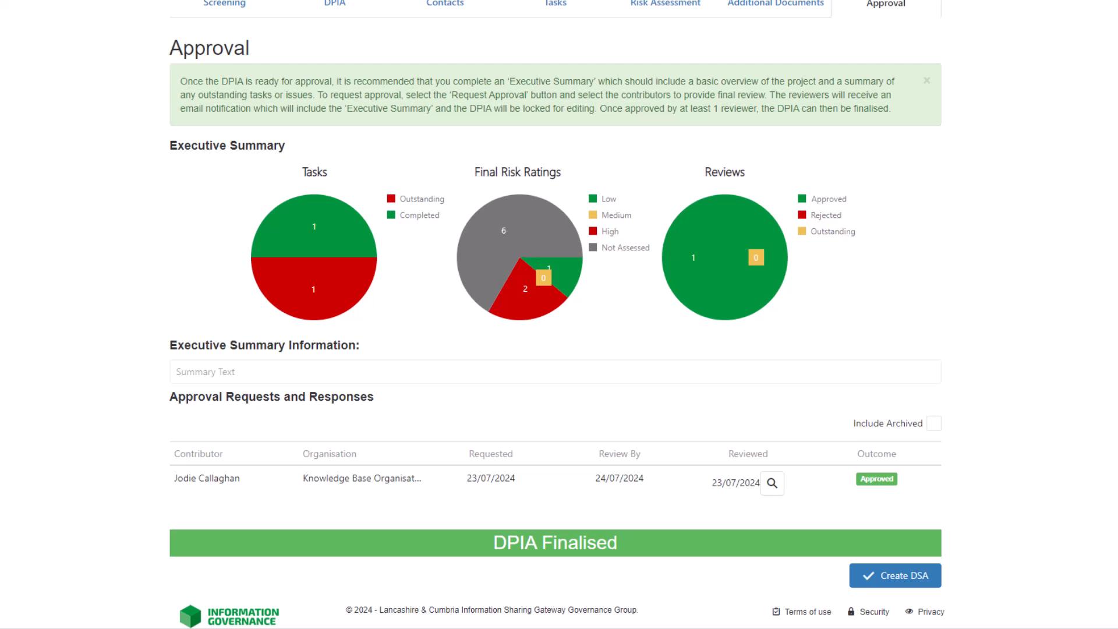
click(900, 577)
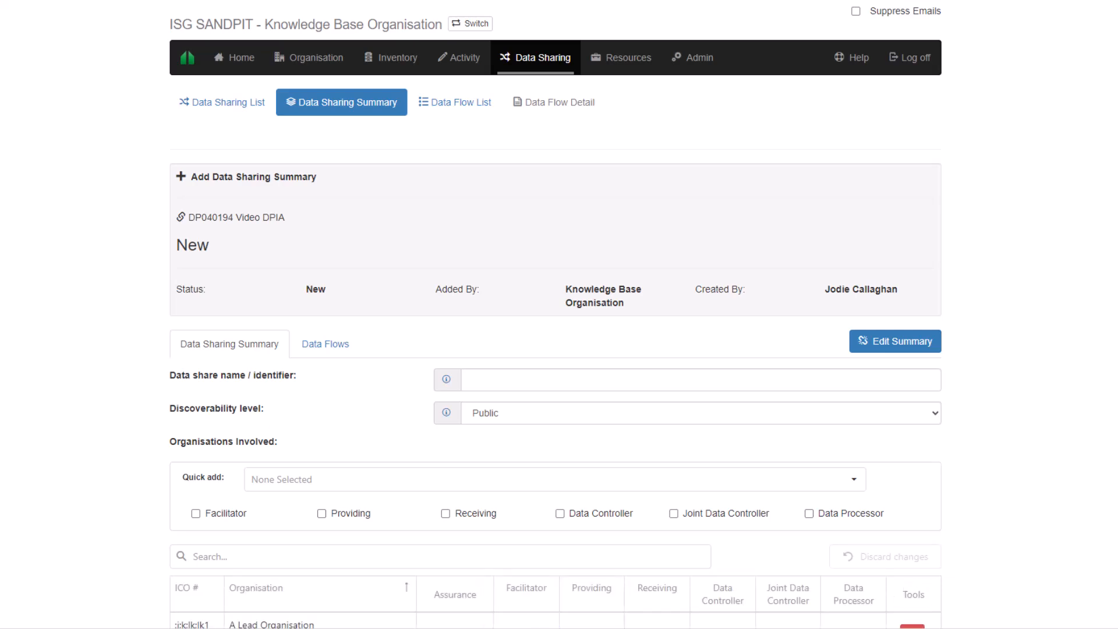
scroll(559, 314, down, 20)
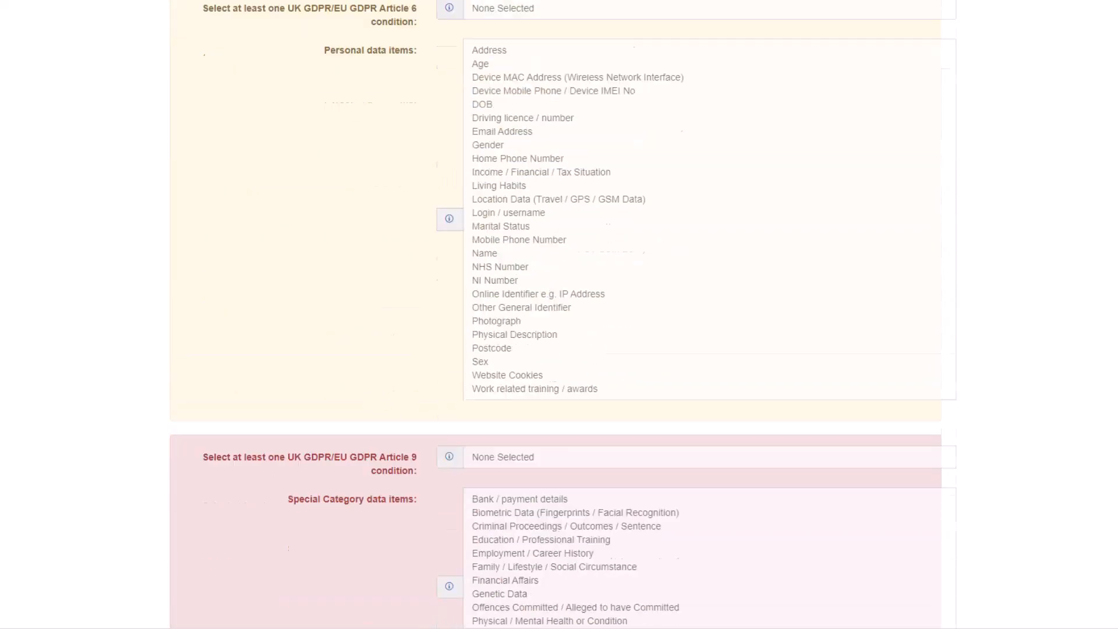
scroll(560, 314, down, 15)
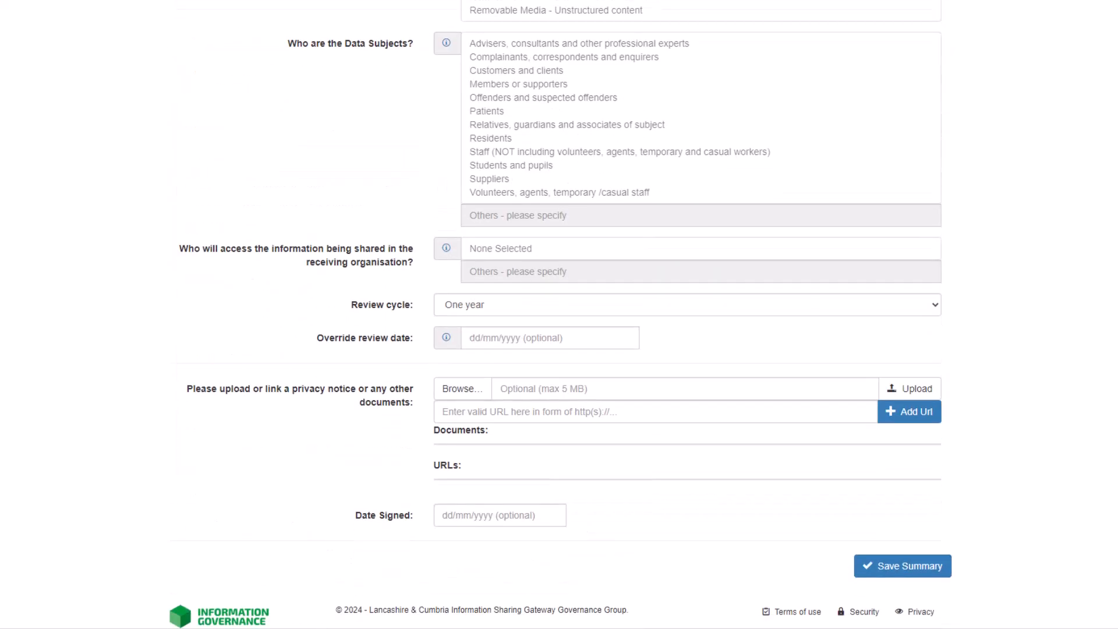
scroll(559, 315, up, 20)
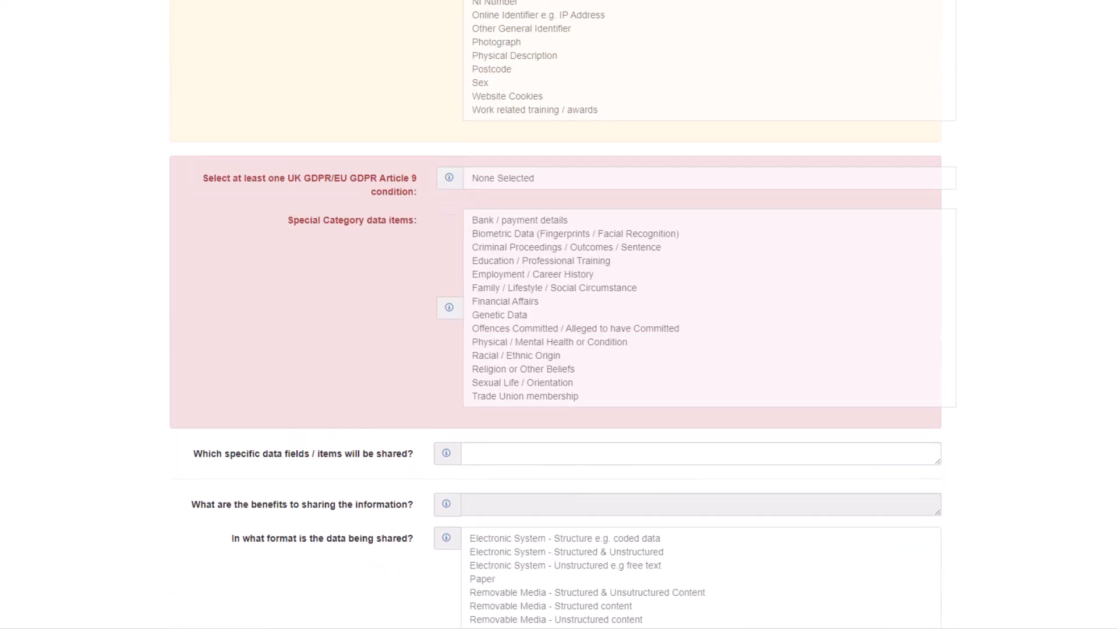
scroll(559, 315, up, 10)
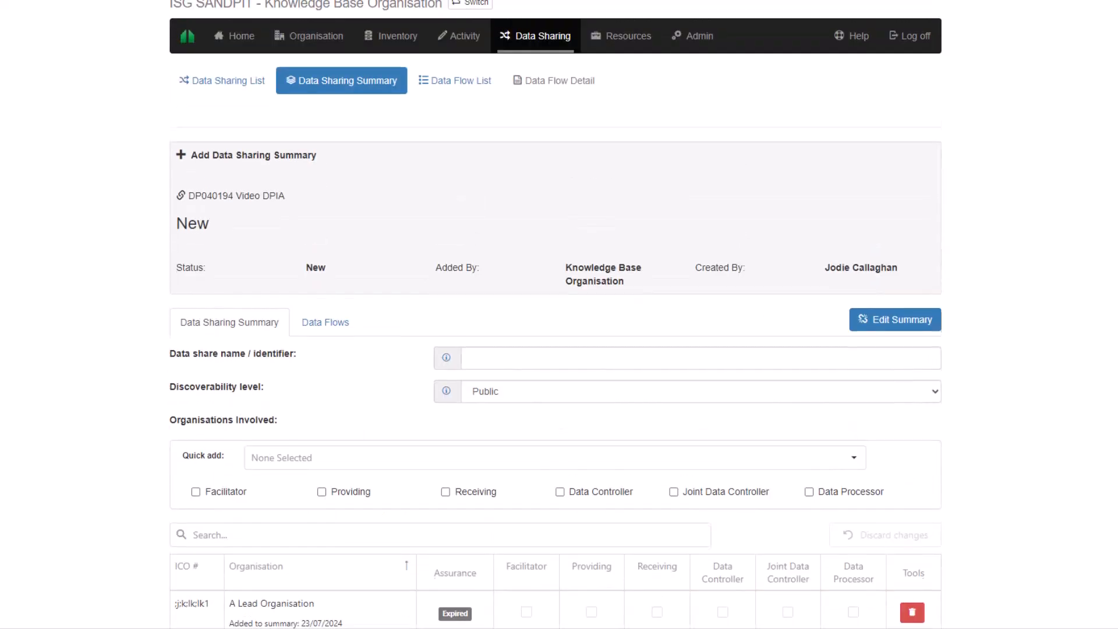